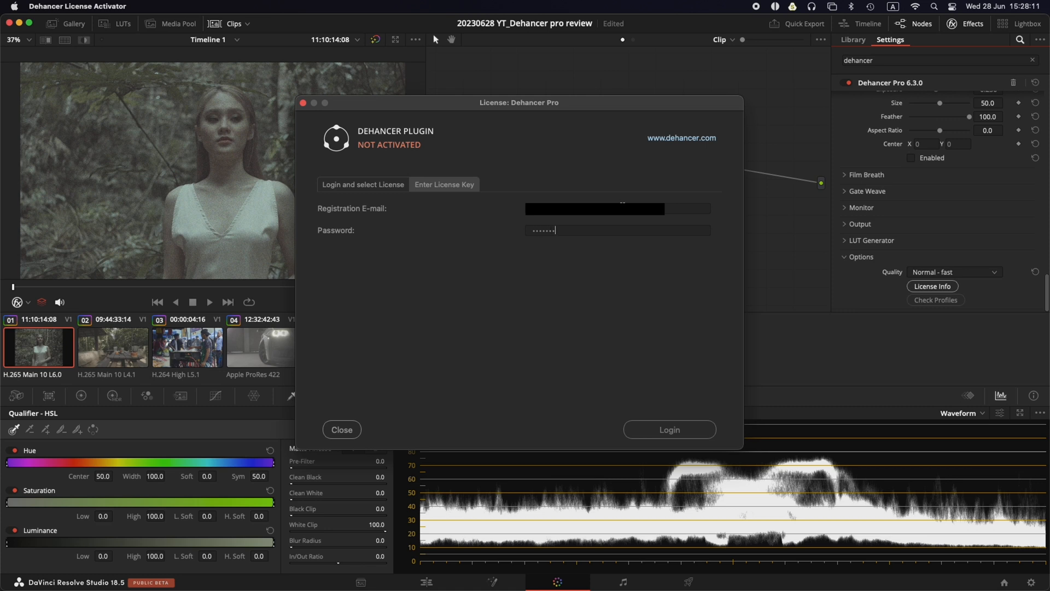
# Step: Log in to activate the Dehancer Pro license and verify the plugin's film, camera and print media profiles
pyautogui.click(665, 435)
pyautogui.click(671, 283)
pyautogui.click(668, 429)
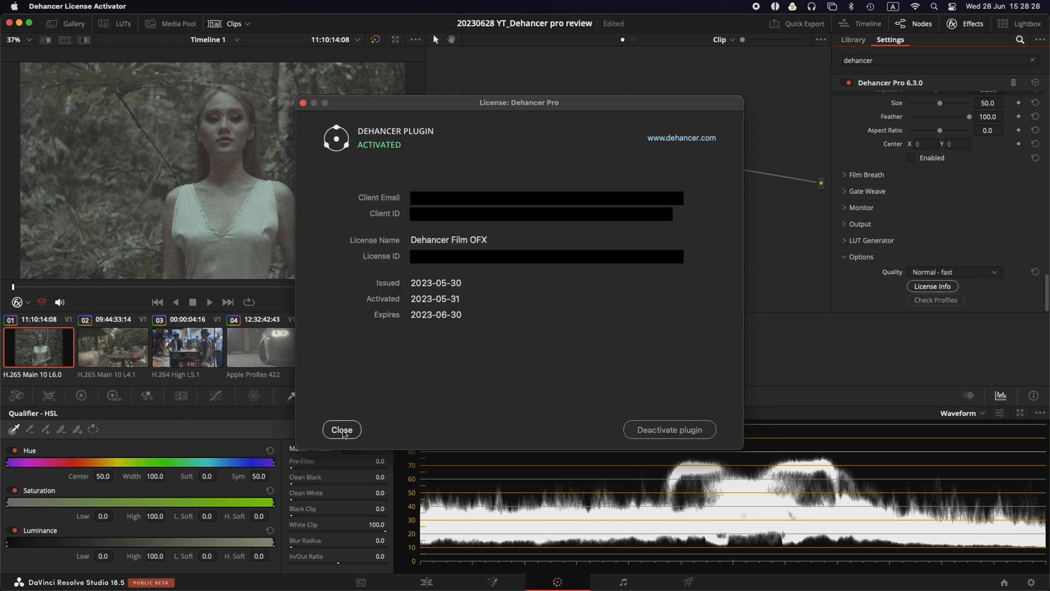
pyautogui.click(342, 431)
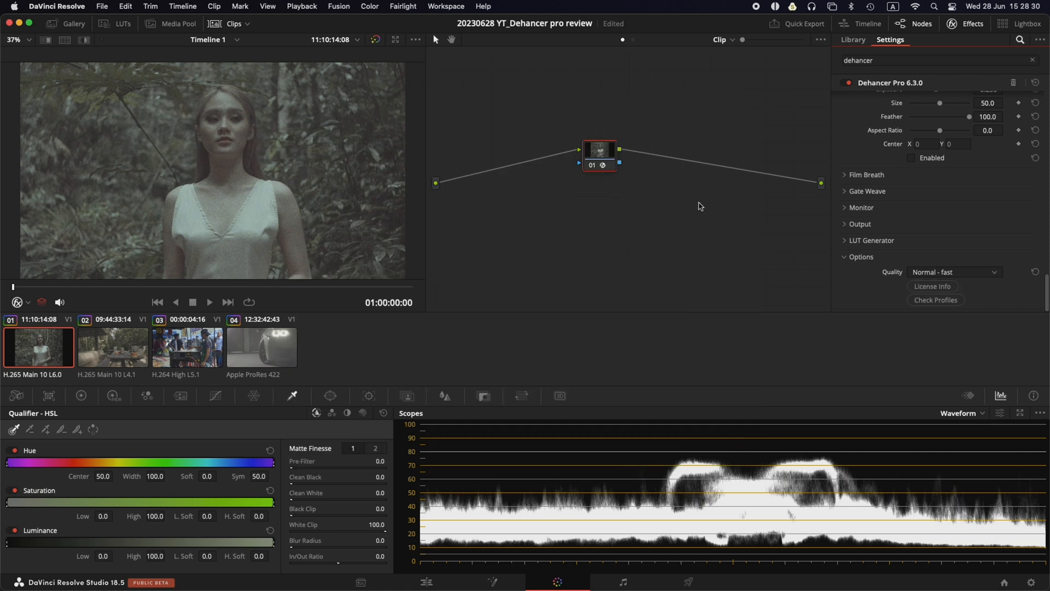
pyautogui.click(942, 302)
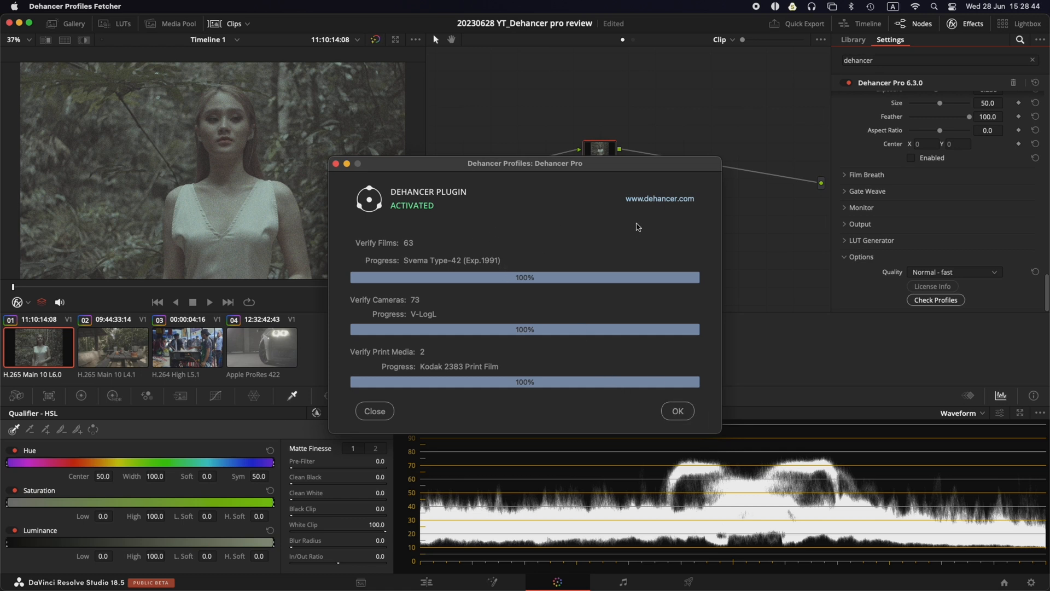
pyautogui.click(677, 411)
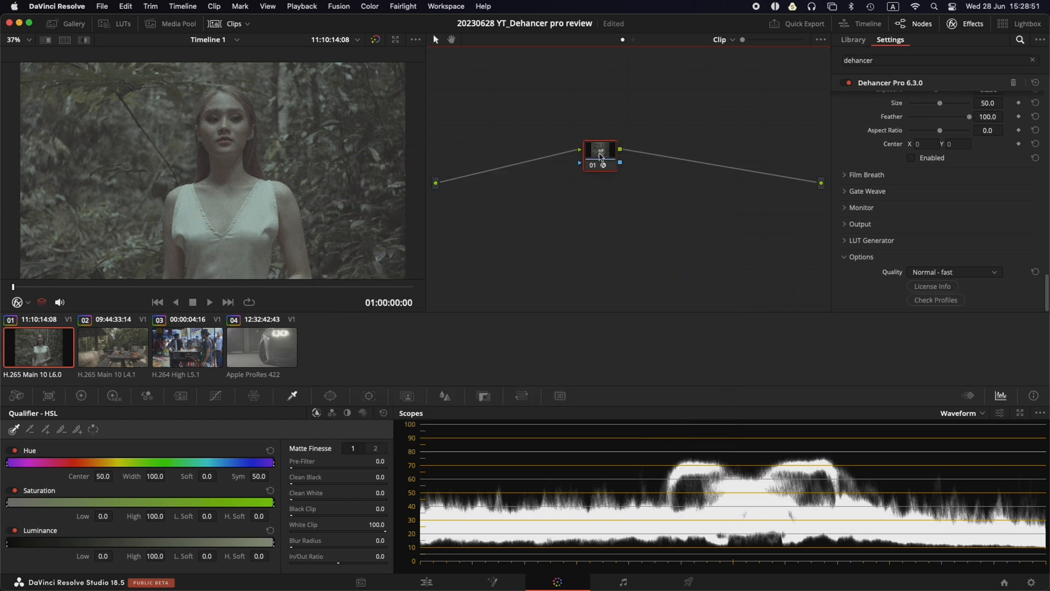
# Step: Delete the existing node from the first clip and move the playhead to 01:00:02:01
pyautogui.press('BackSpace')
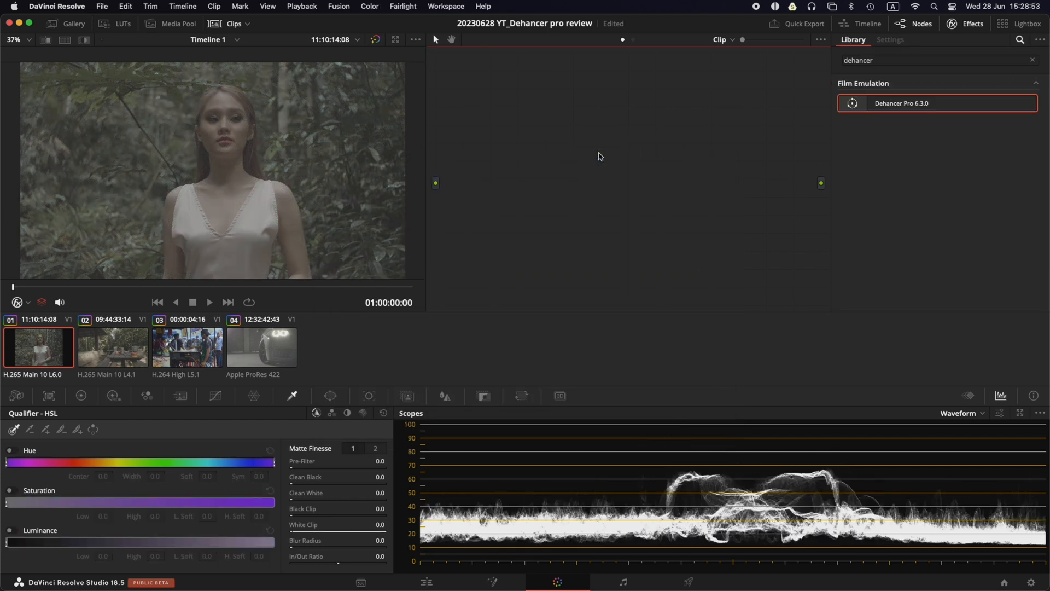
pyautogui.click(61, 290)
pyautogui.moveTo(61, 290); pyautogui.dragTo(13, 295)
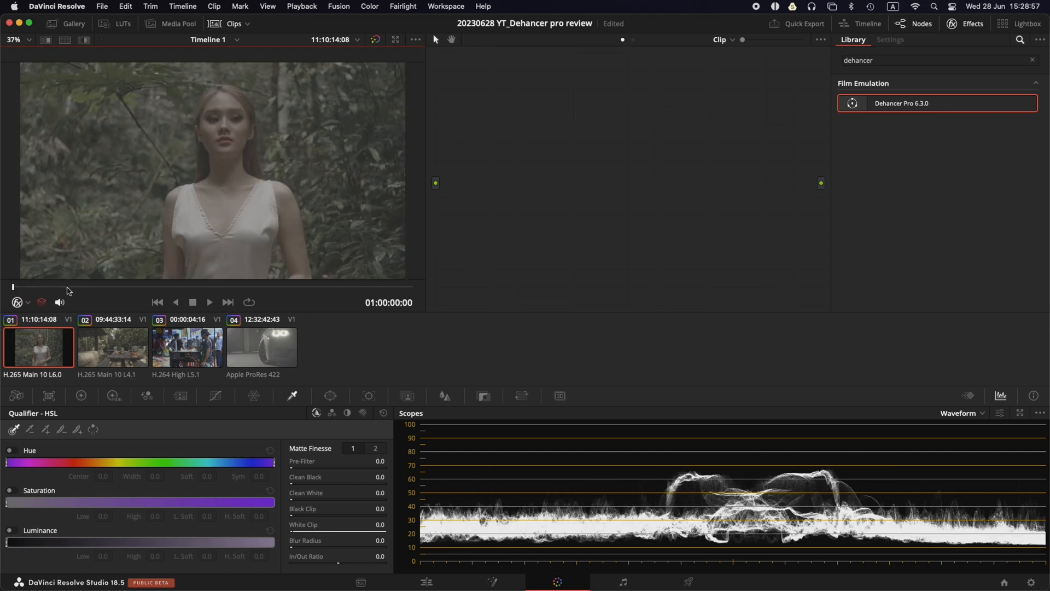
pyautogui.moveTo(107, 290); pyautogui.dragTo(141, 293)
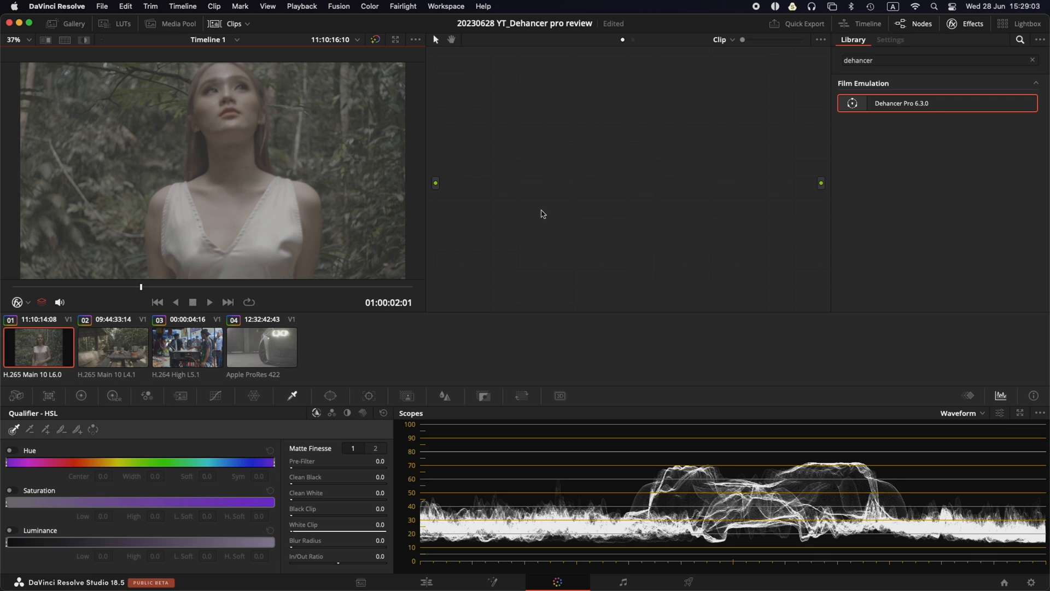
# Step: Add a new serial node to the empty node graph and place it near the source input
pyautogui.click(590, 199)
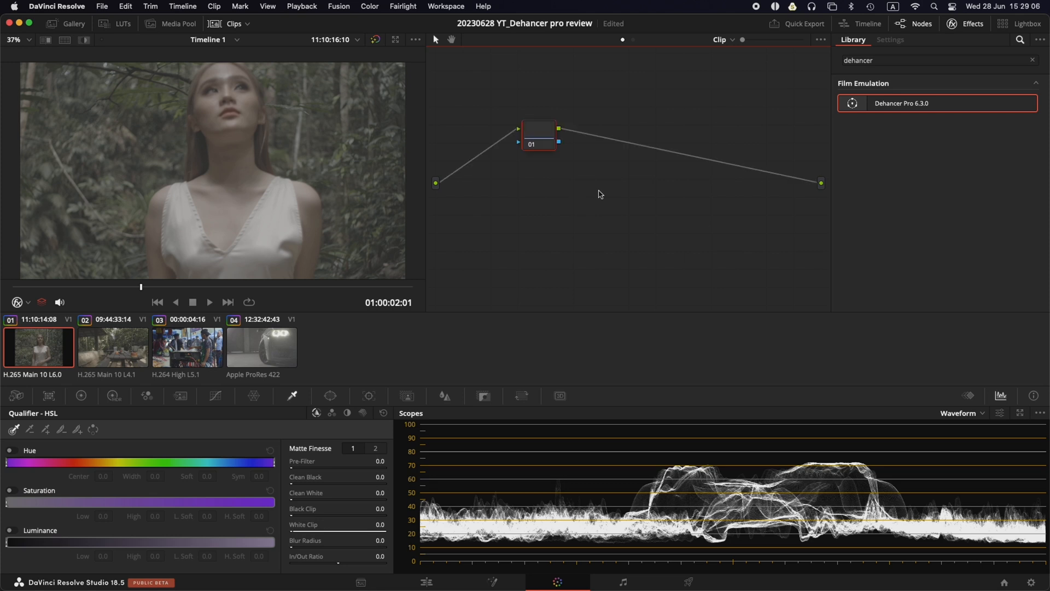
pyautogui.hotkey('alt', 's')
pyautogui.moveTo(535, 130); pyautogui.dragTo(599, 163)
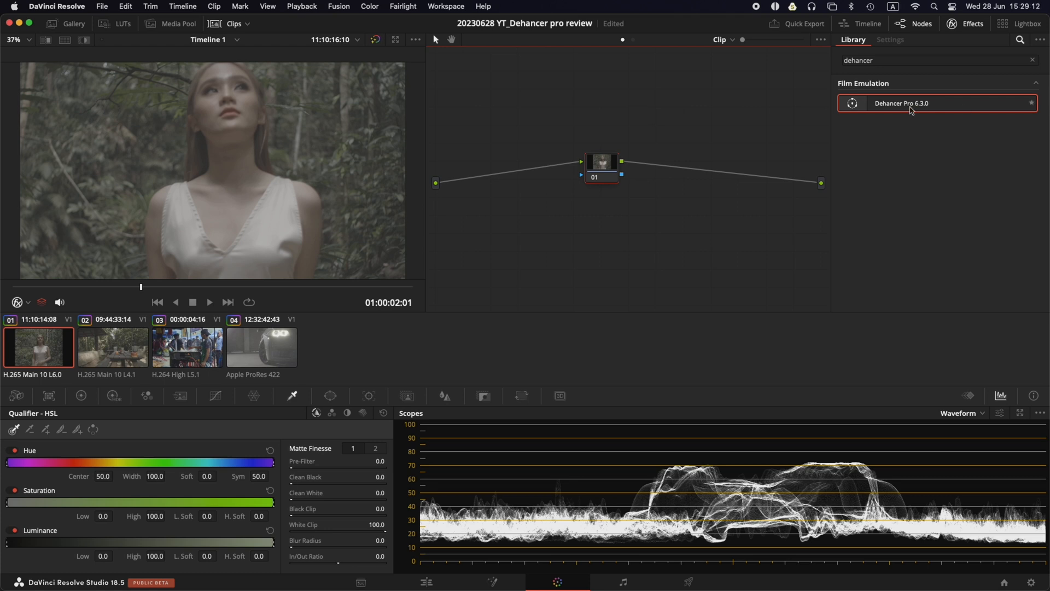
pyautogui.moveTo(605, 169); pyautogui.dragTo(543, 157)
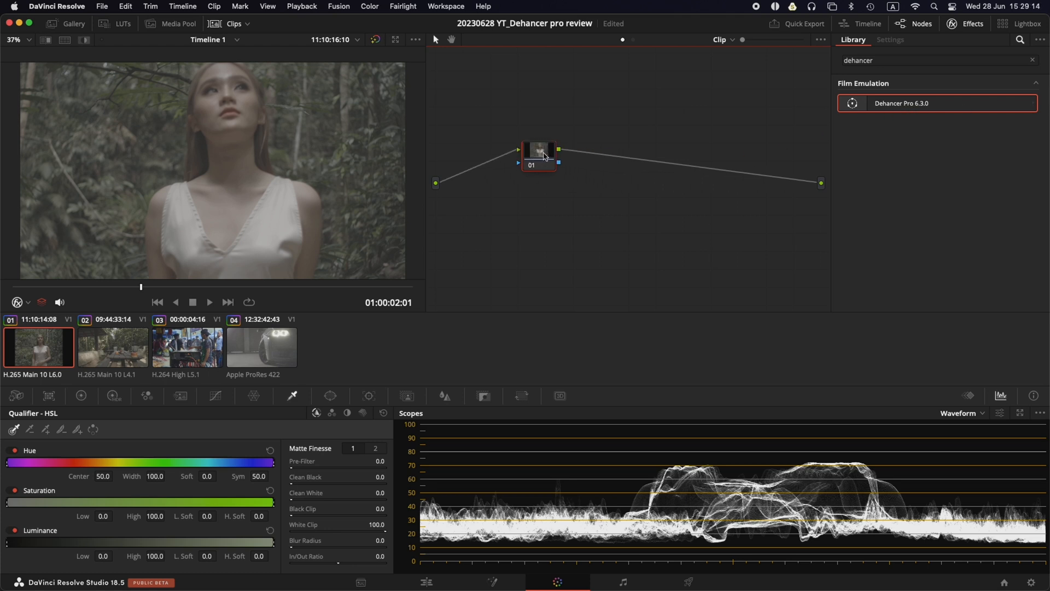
# Step: Search the effects library for "zlog" and apply the ZlogColor effect to node 01
pyautogui.click(885, 60)
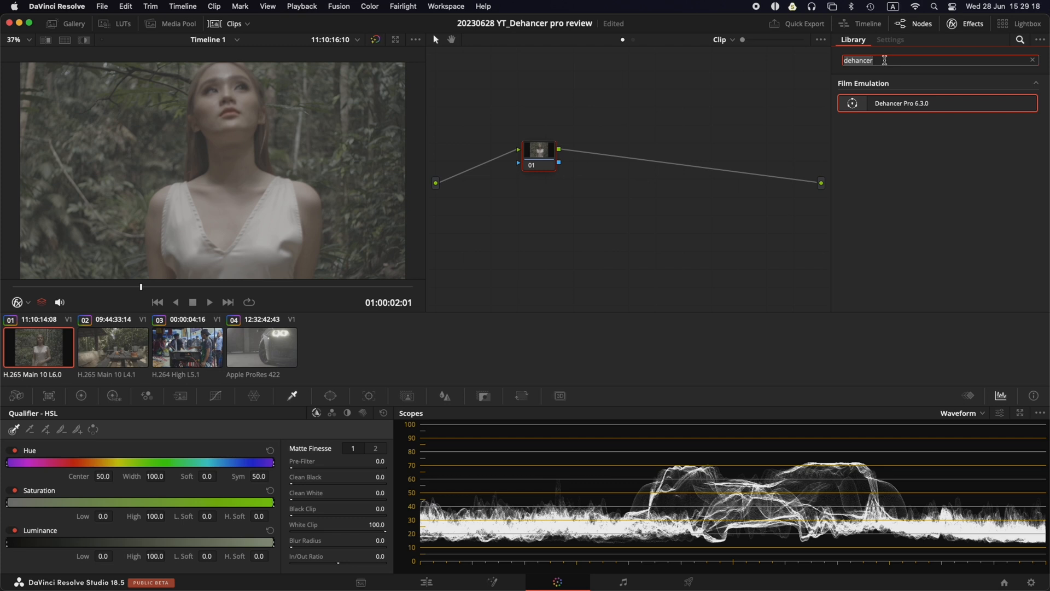
pyautogui.write('z')
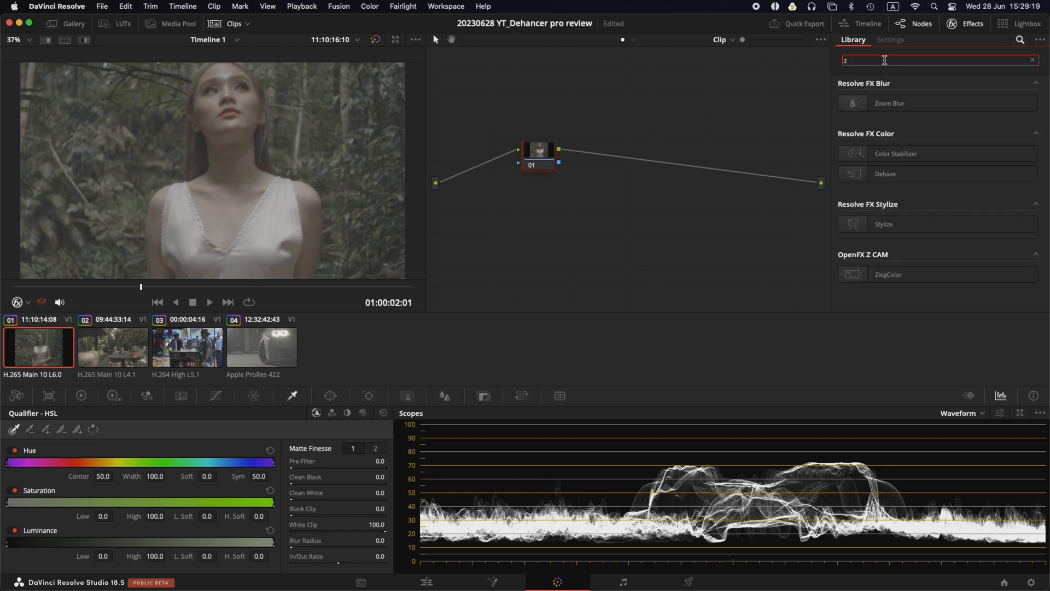
pyautogui.write('log')
pyautogui.moveTo(872, 103); pyautogui.dragTo(549, 165)
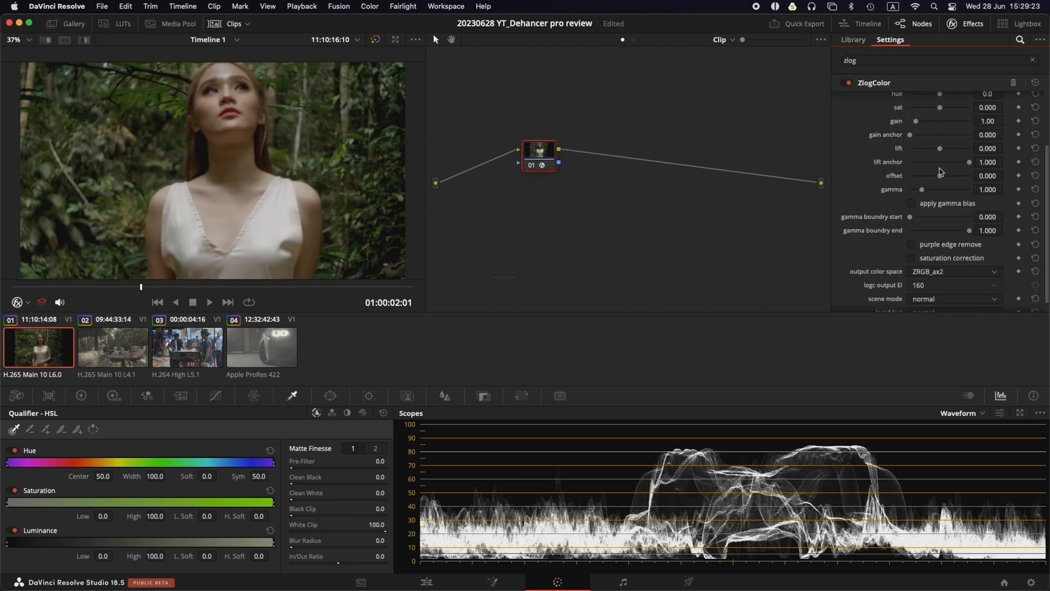
# Step: Set the output color space of the ZlogColor effect to Rec709
pyautogui.scroll(-3, 933, 159)
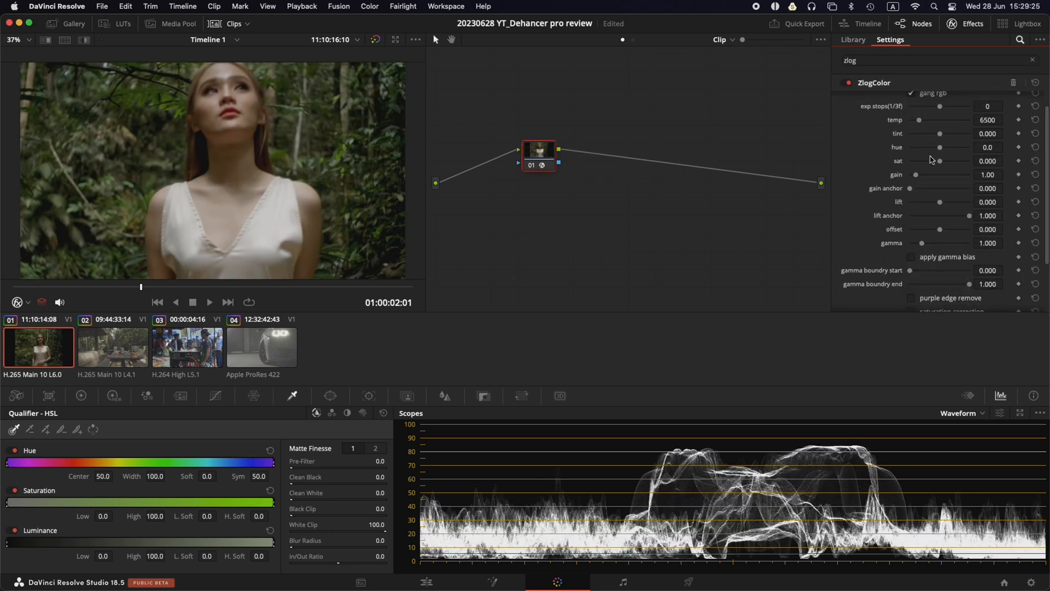
pyautogui.click(945, 261)
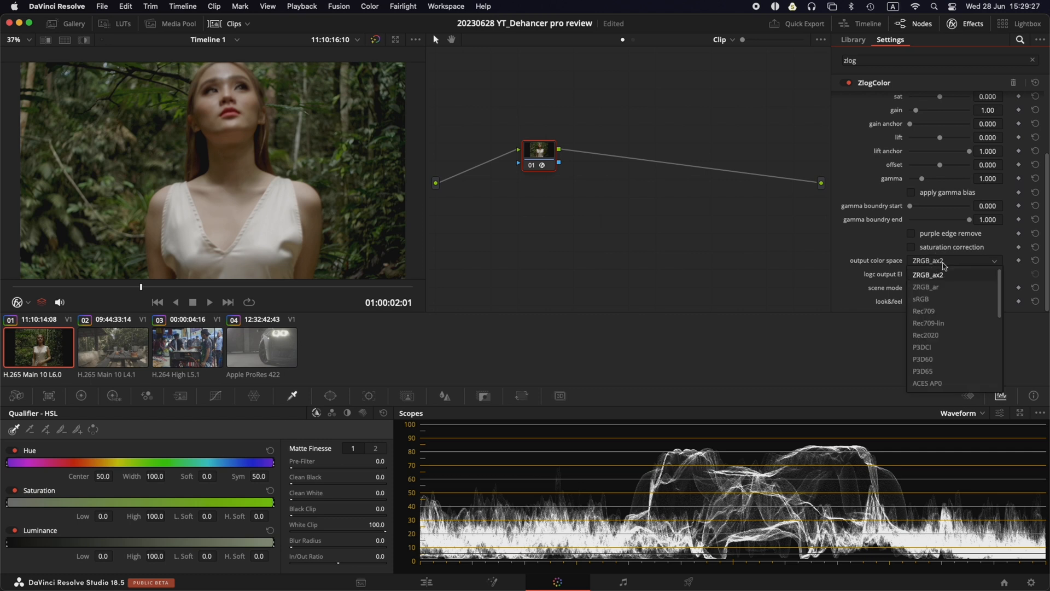
pyautogui.click(955, 312)
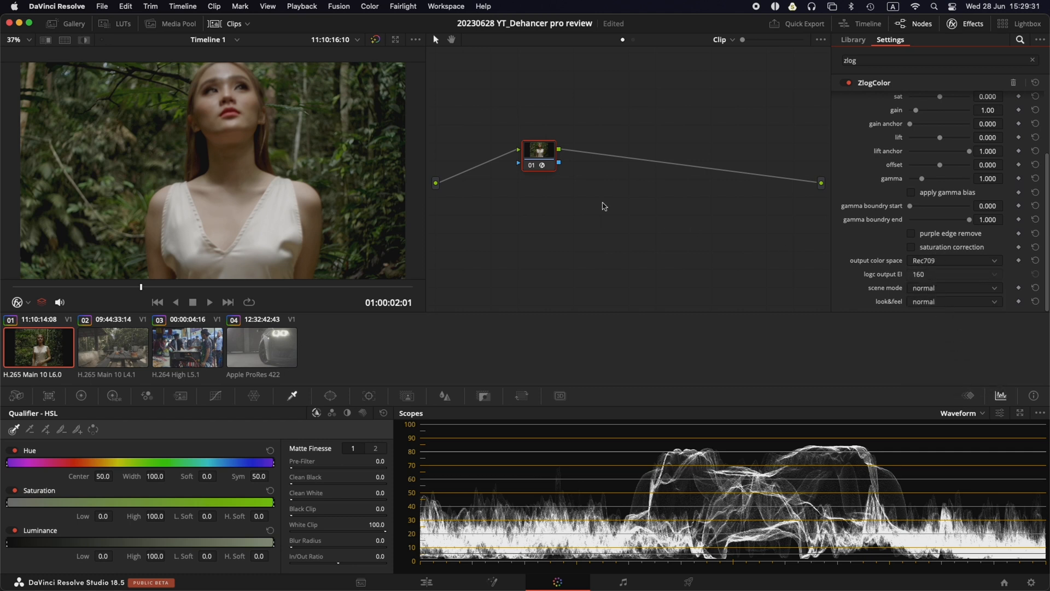
# Step: Add a second serial node after node 01 and apply Dehancer Pro 6.3.0 to it, searching the effects for "dehancer"
pyautogui.moveTo(544, 154); pyautogui.dragTo(543, 146)
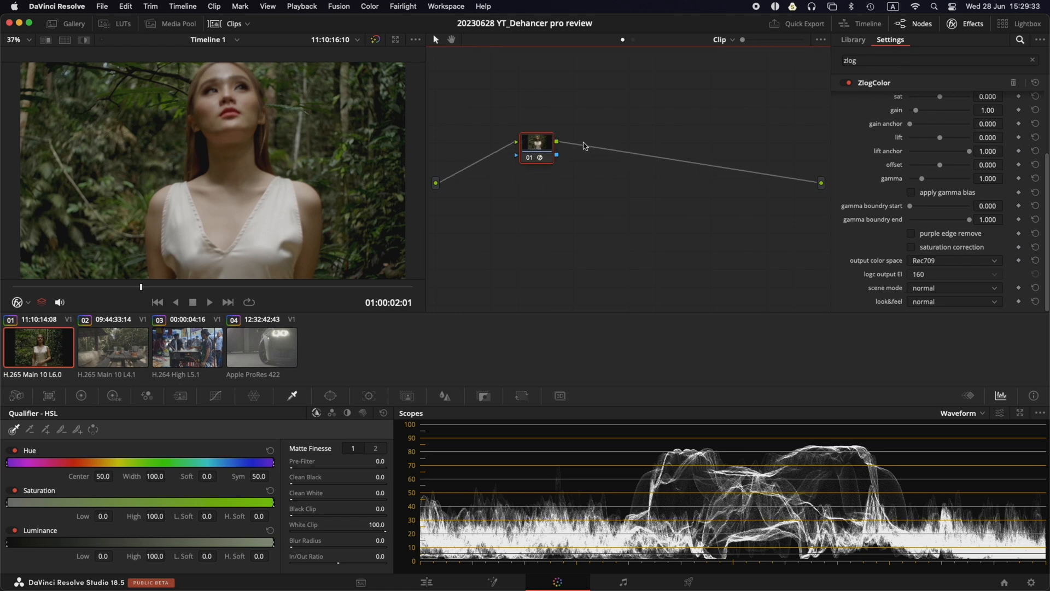
pyautogui.hotkey('alt', 's')
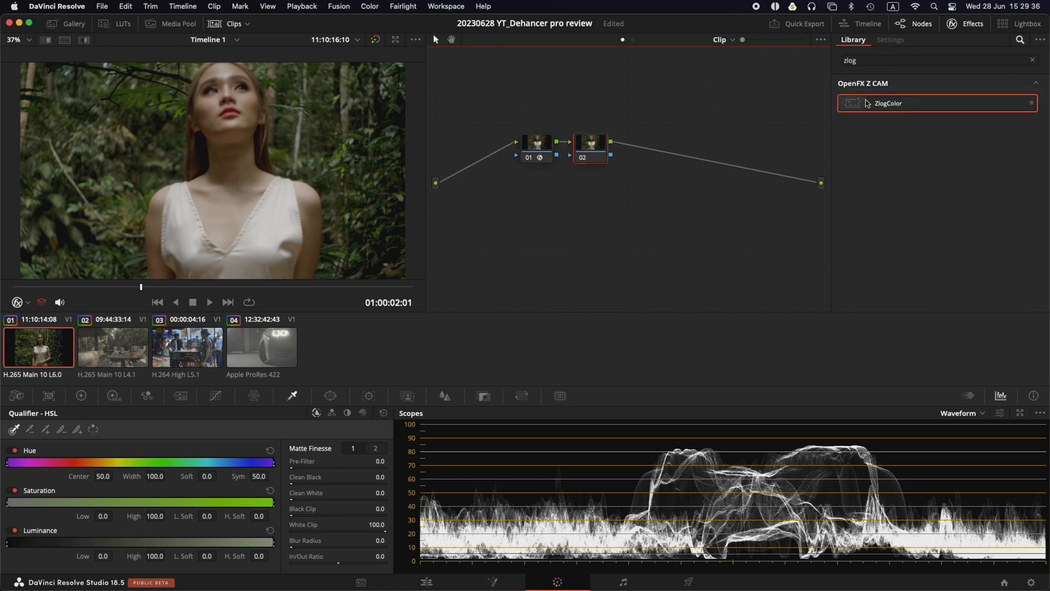
pyautogui.click(897, 61)
pyautogui.write('dehancer')
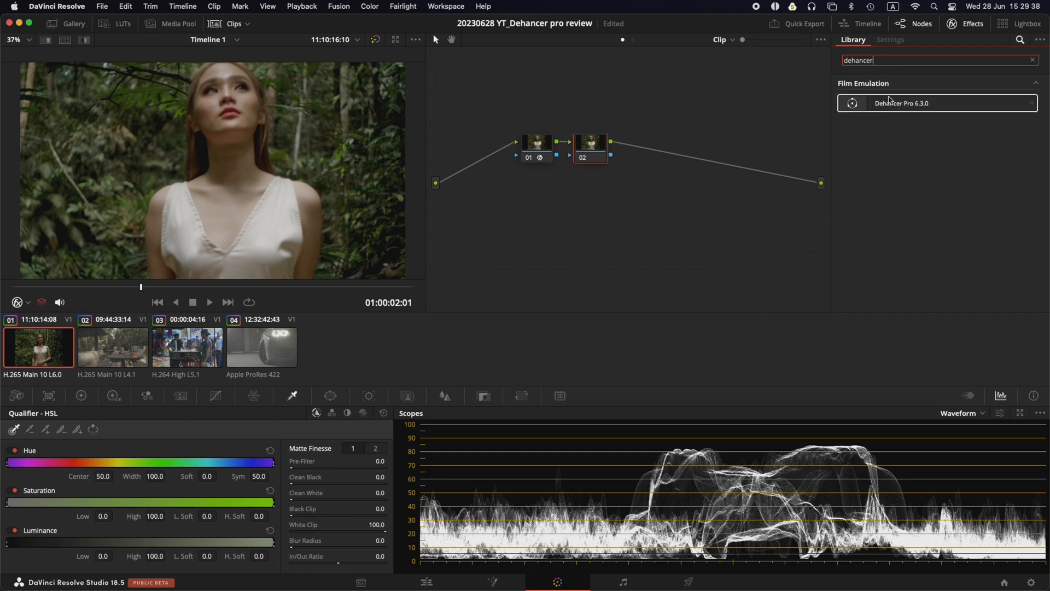
pyautogui.moveTo(890, 102); pyautogui.dragTo(592, 146)
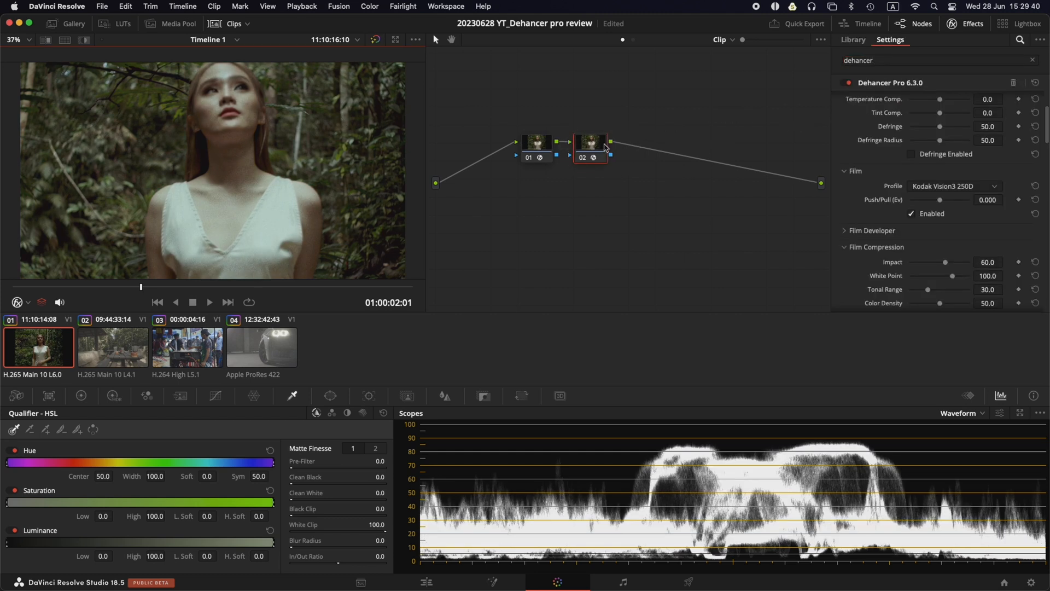
# Step: Set the Dehancer input source to Choose Camera with vendor Sony and camera Cinema Line FX3, and open the format options
pyautogui.click(949, 116)
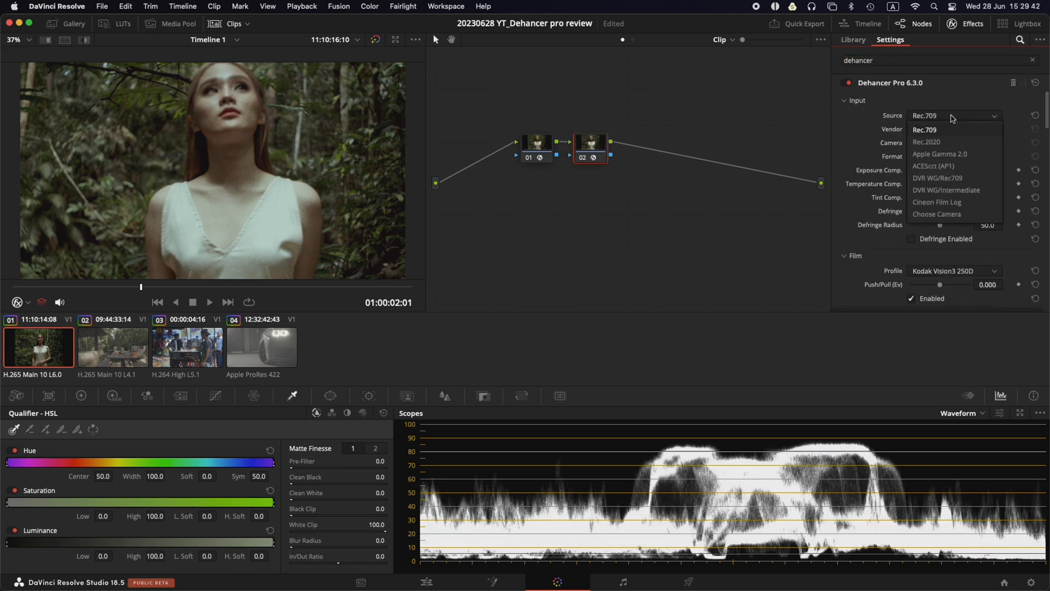
pyautogui.click(931, 214)
pyautogui.click(947, 131)
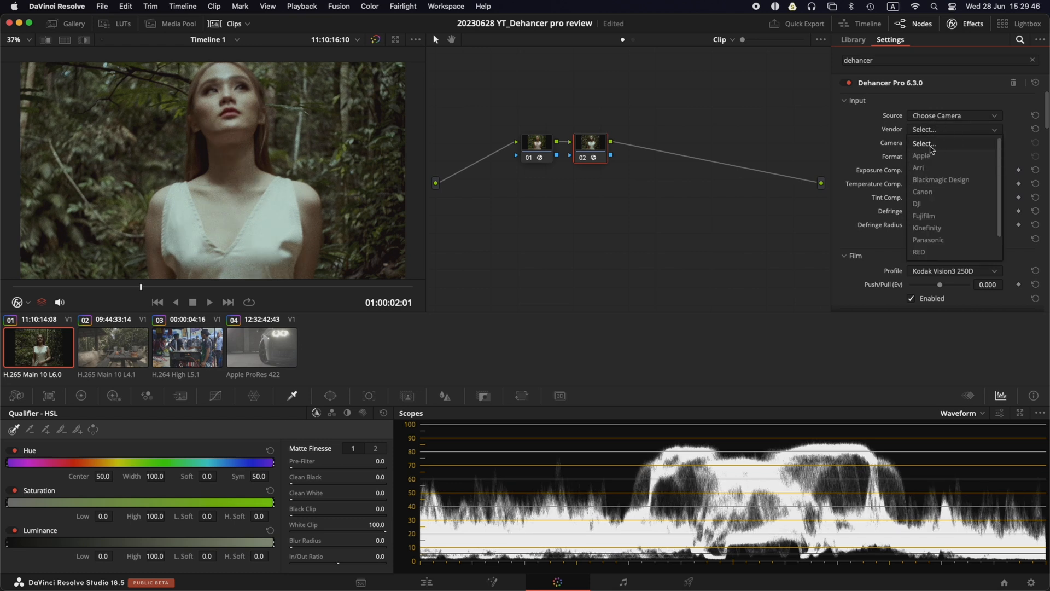
pyautogui.scroll(-2, 959, 206)
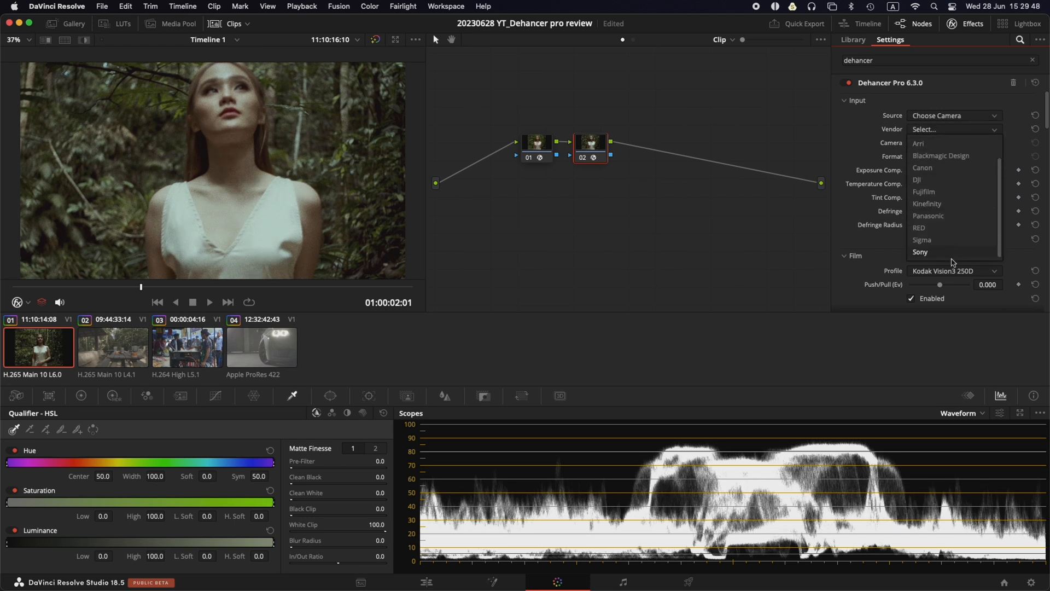
pyautogui.click(953, 253)
pyautogui.click(951, 142)
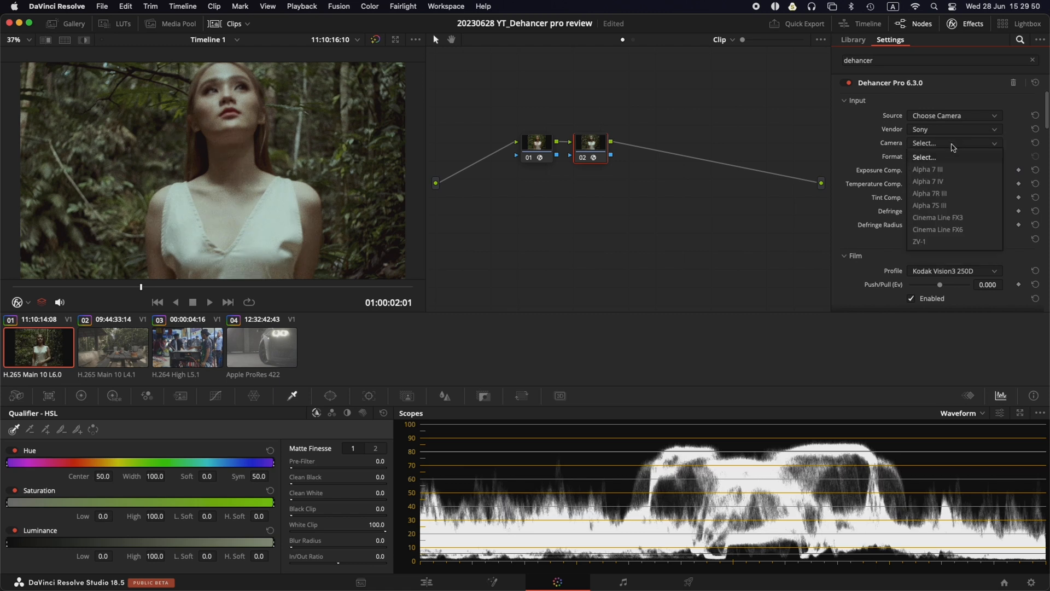
pyautogui.click(946, 215)
pyautogui.click(950, 157)
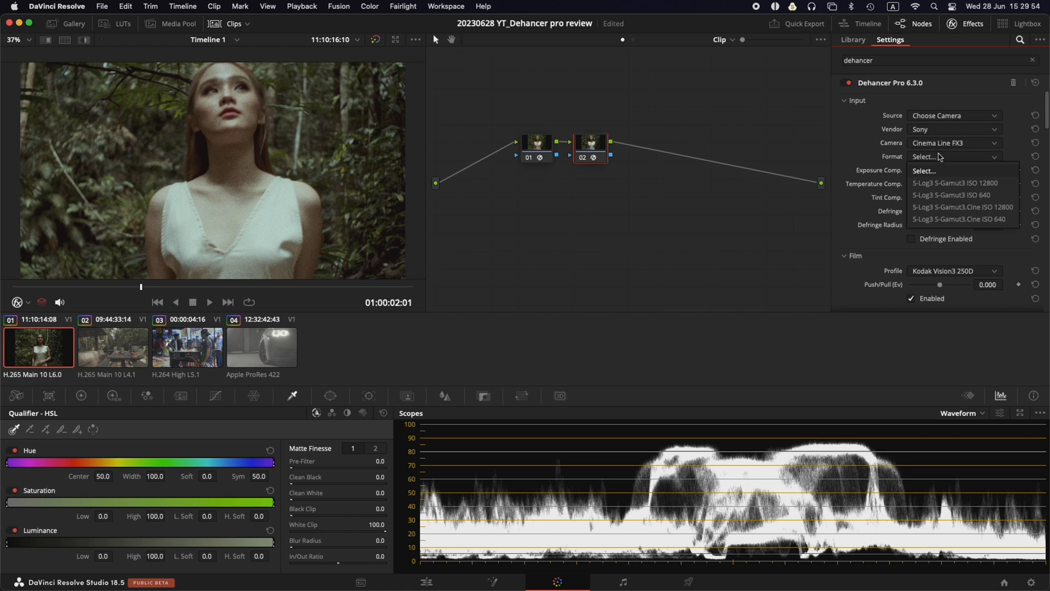
# Step: Dismiss the format options and set the Dehancer input source back to Rec.709
pyautogui.click(940, 123)
pyautogui.click(940, 119)
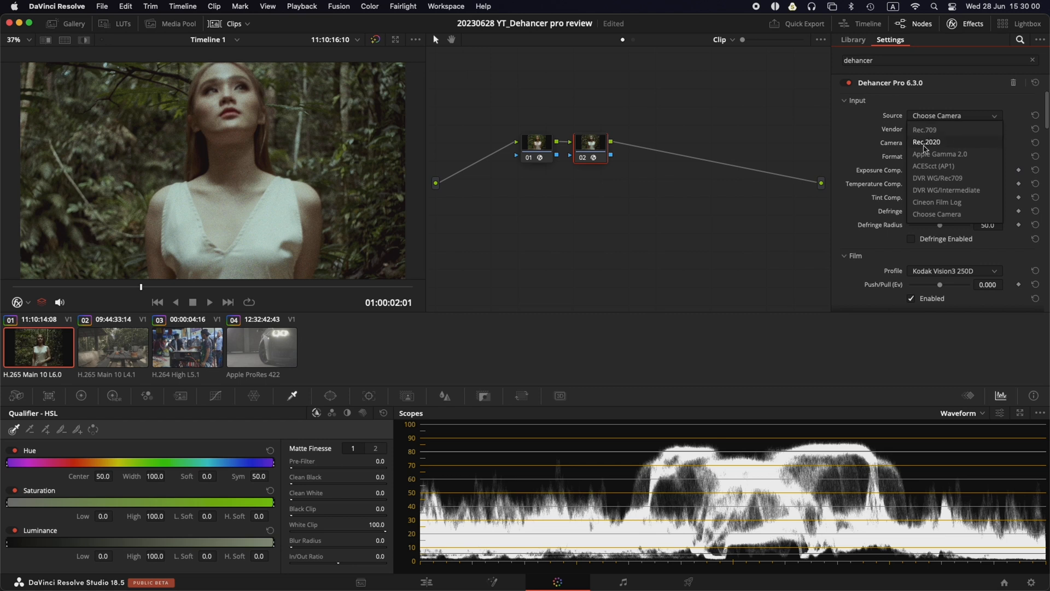
pyautogui.click(953, 134)
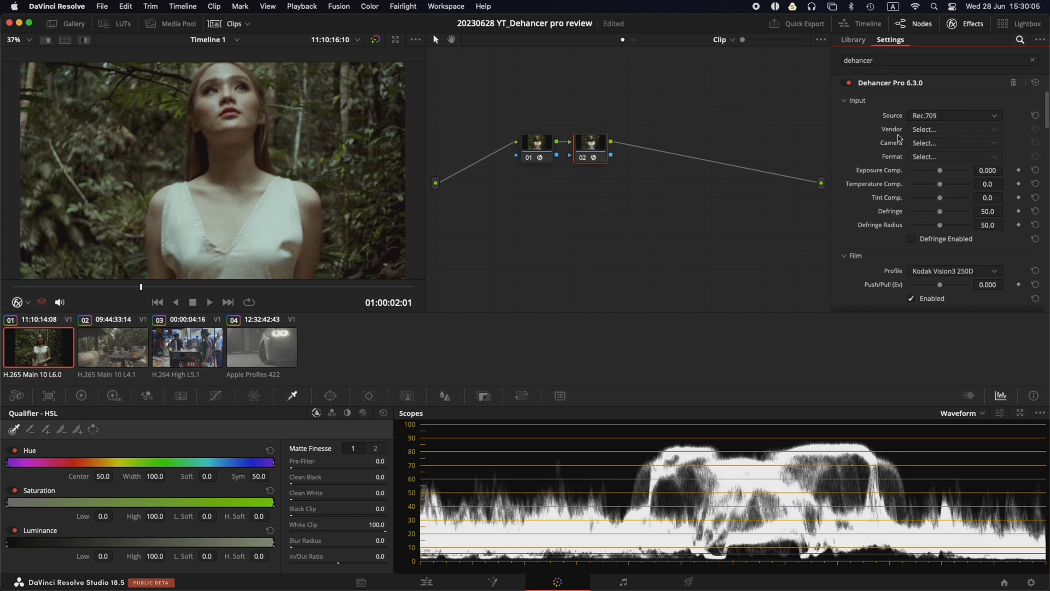
# Step: Space nodes 01 and 02 further apart in the node graph and reselect Rec.709 as the Dehancer input source
pyautogui.click(544, 145)
pyautogui.moveTo(545, 144)
pyautogui.mouseDown()
pyautogui.moveTo(514, 142)
pyautogui.moveTo(524, 145)
pyautogui.mouseUp()
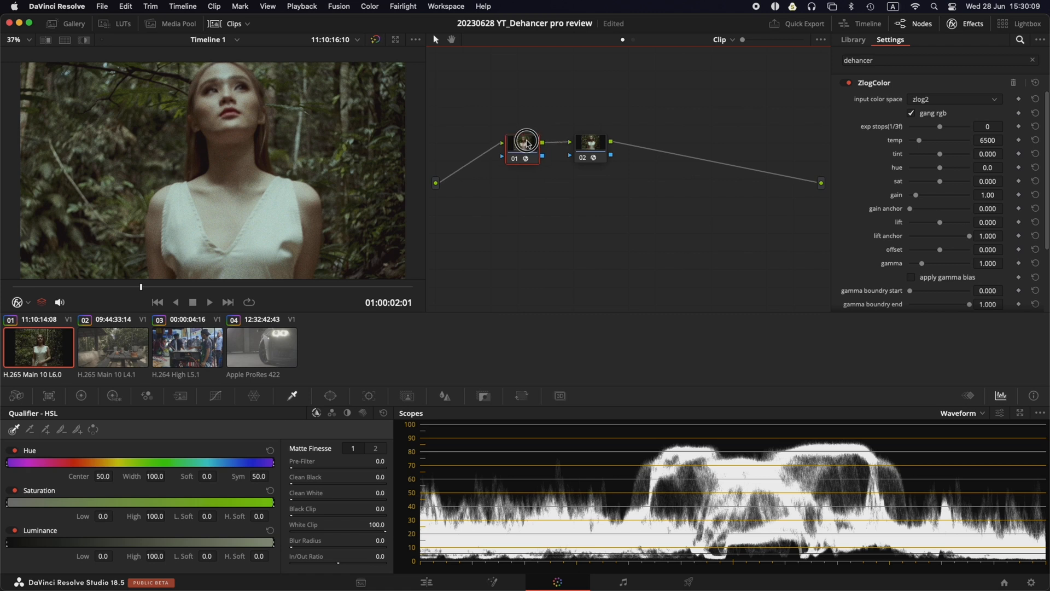
pyautogui.click(601, 146)
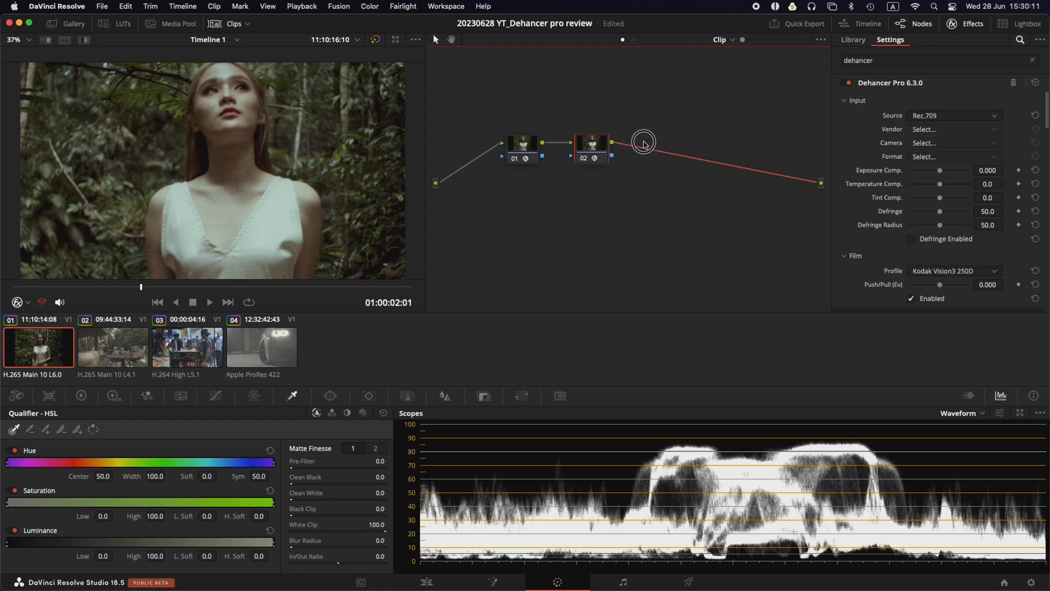
pyautogui.moveTo(592, 146)
pyautogui.mouseDown()
pyautogui.moveTo(604, 133)
pyautogui.moveTo(601, 144)
pyautogui.mouseUp()
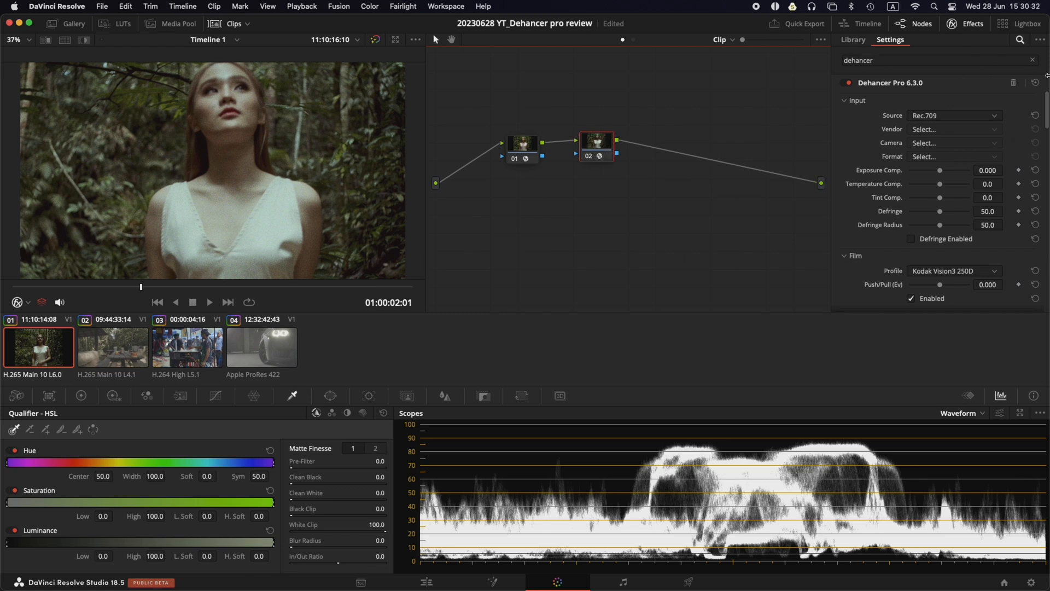
pyautogui.click(929, 115)
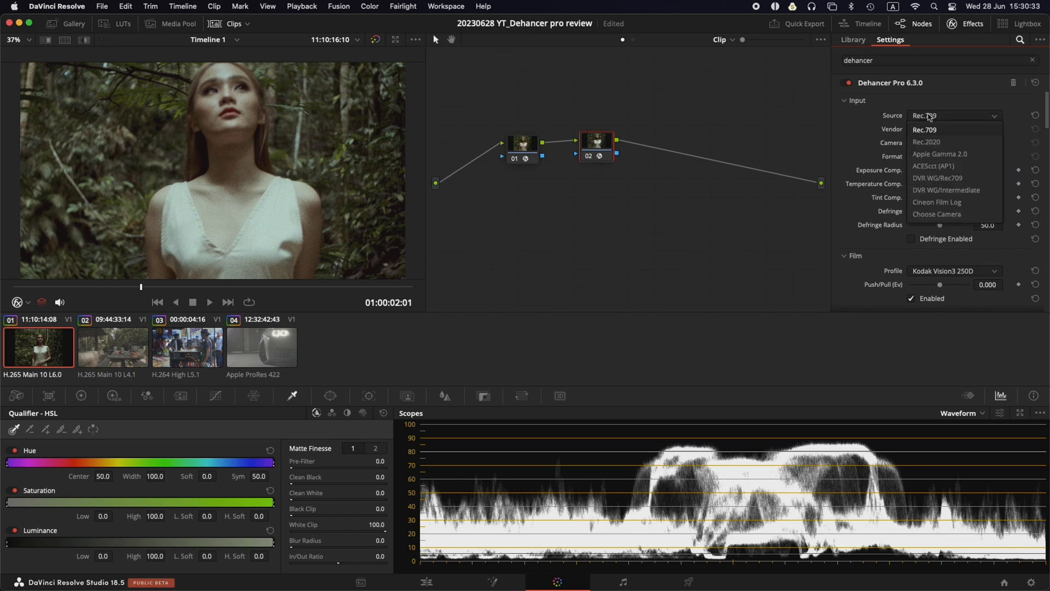
pyautogui.click(964, 131)
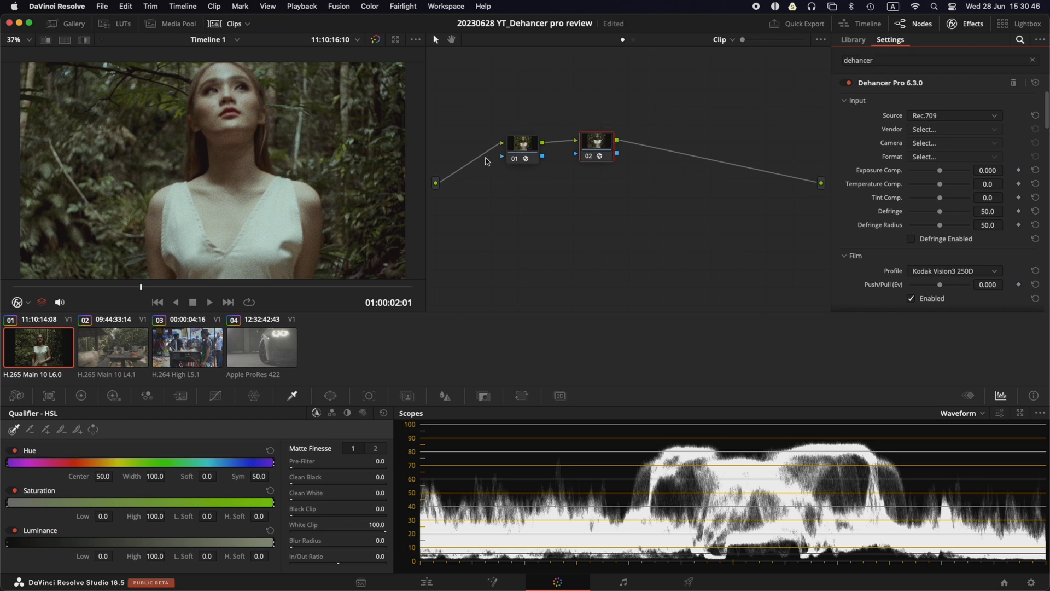
# Step: Set the Dehancer film profile to Kodak Vision3 50D
pyautogui.scroll(-1, 977, 189)
pyautogui.scroll(-4, 959, 189)
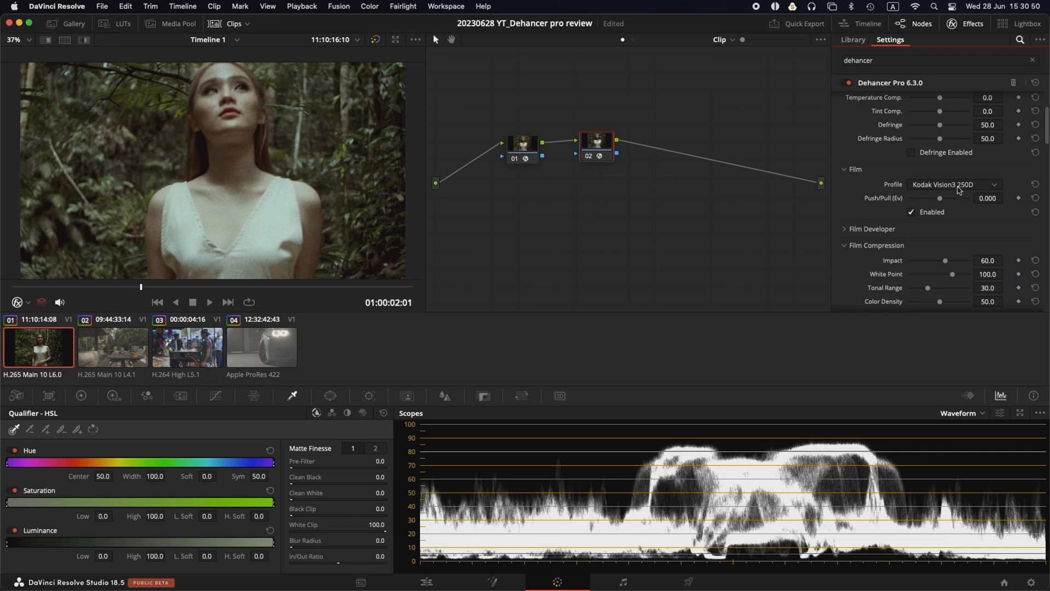
pyautogui.click(959, 186)
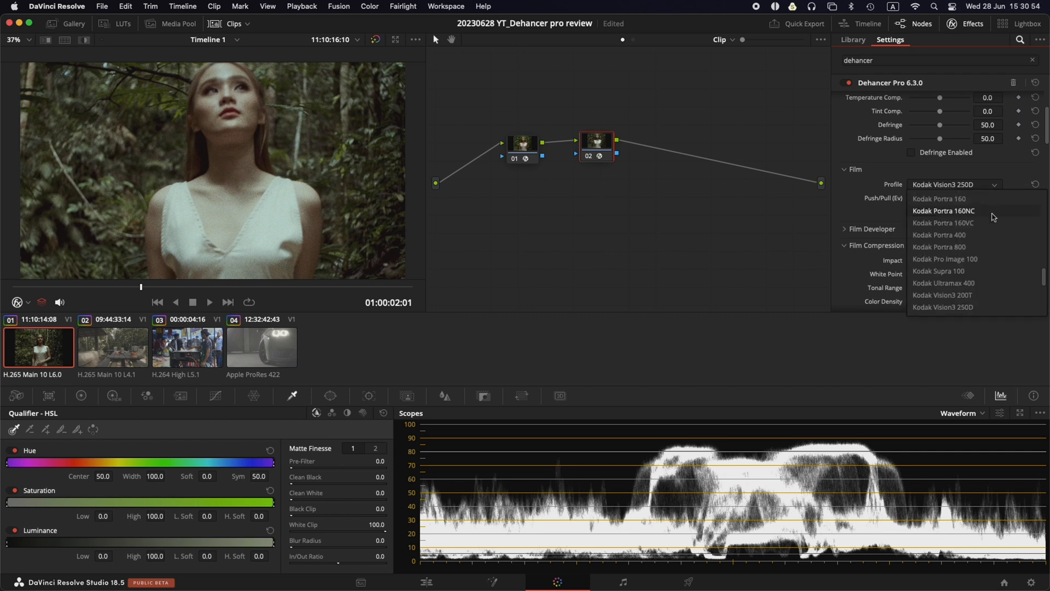
pyautogui.scroll(-2, 987, 287)
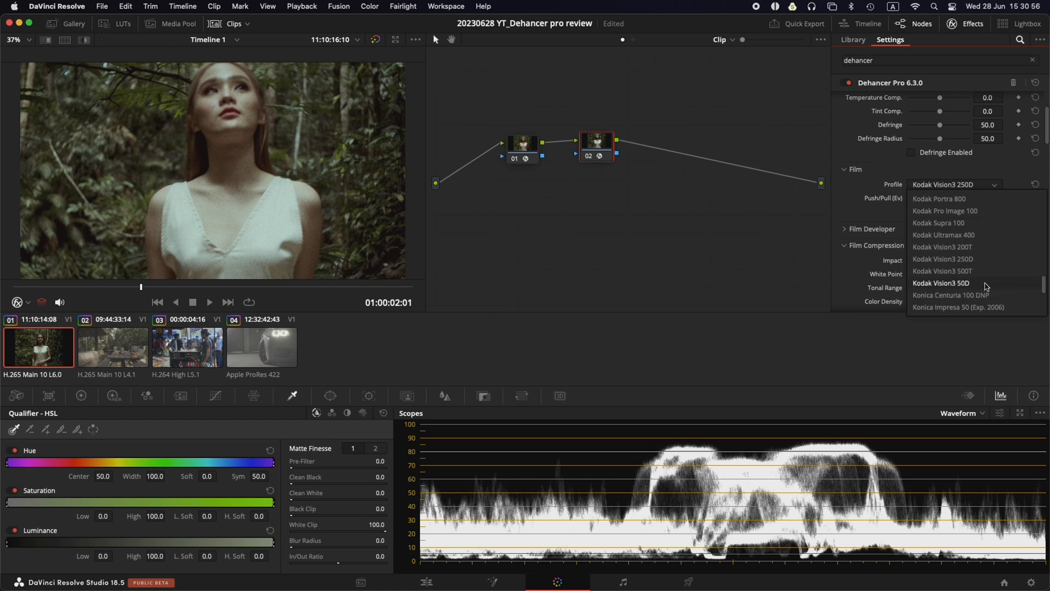
pyautogui.click(987, 284)
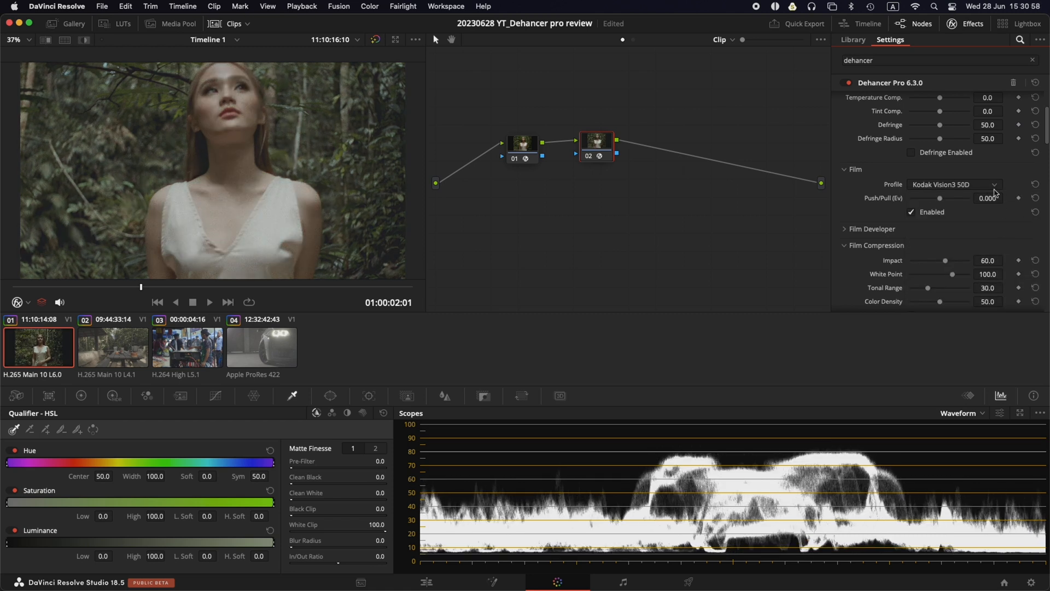
# Step: Enable Film Compression, switching it off and on to compare its effect on the highlights
pyautogui.scroll(-1, 981, 220)
pyautogui.scroll(-1, 981, 221)
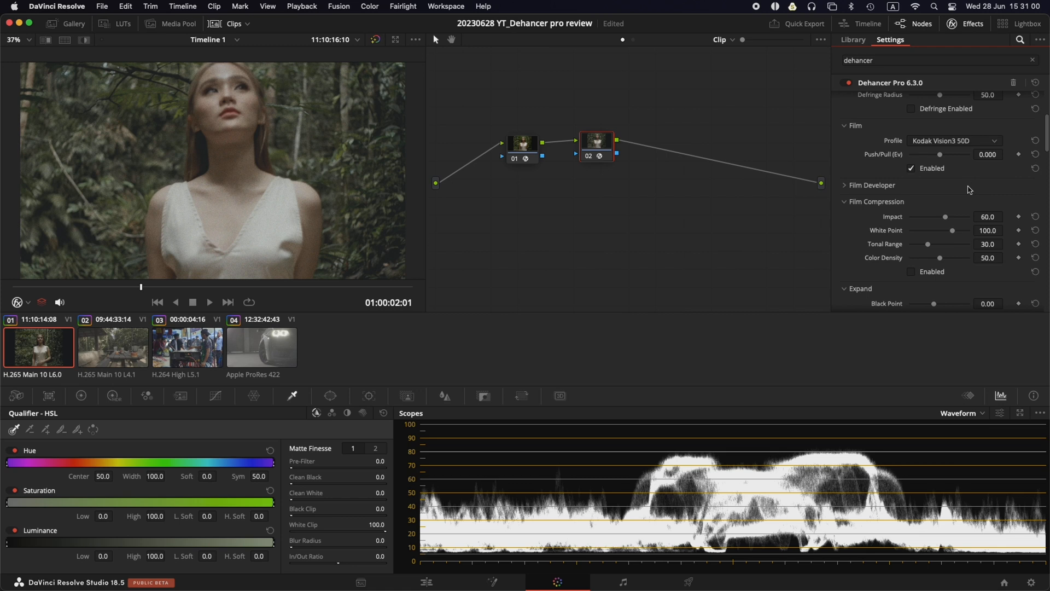
pyautogui.click(931, 272)
pyautogui.click(932, 273)
pyautogui.click(932, 273)
pyautogui.click(933, 272)
pyautogui.click(932, 272)
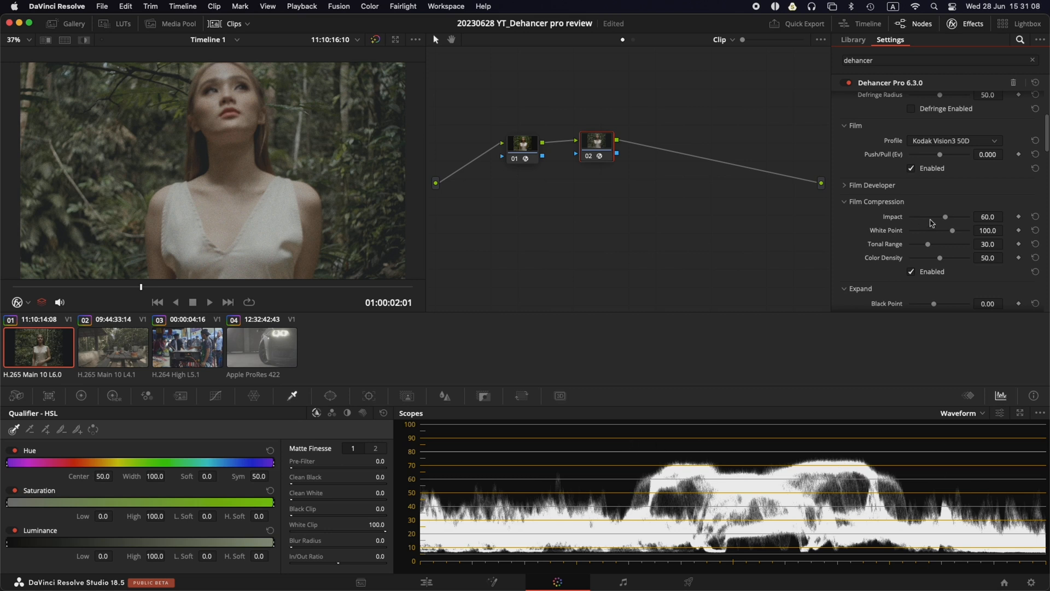
pyautogui.click(929, 274)
pyautogui.click(929, 274)
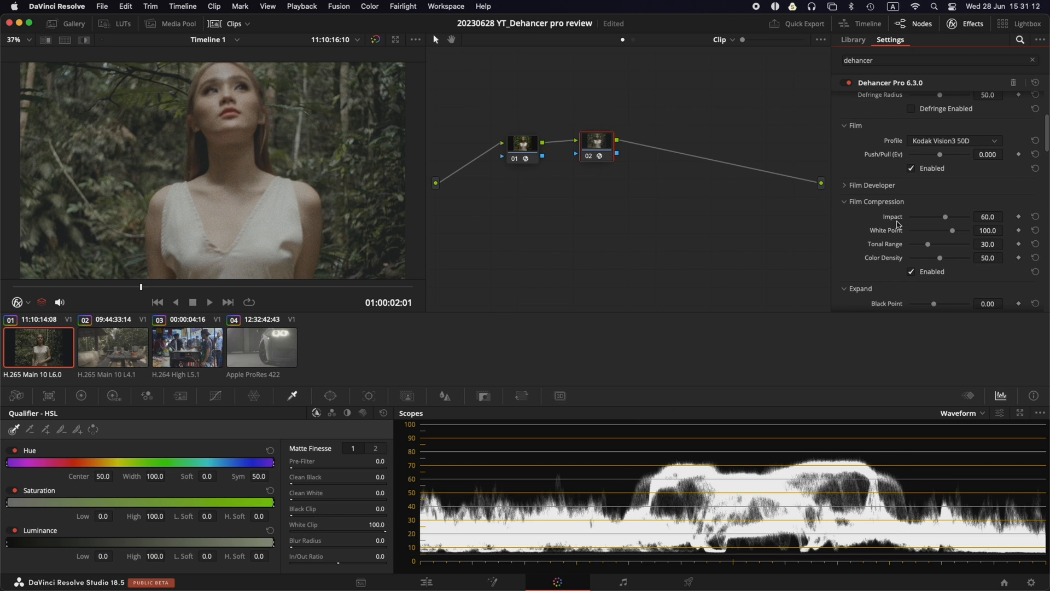
# Step: Set the Dehancer print profile to Kodak 2383 Print Film
pyautogui.scroll(-3, 898, 225)
pyautogui.scroll(-4, 912, 249)
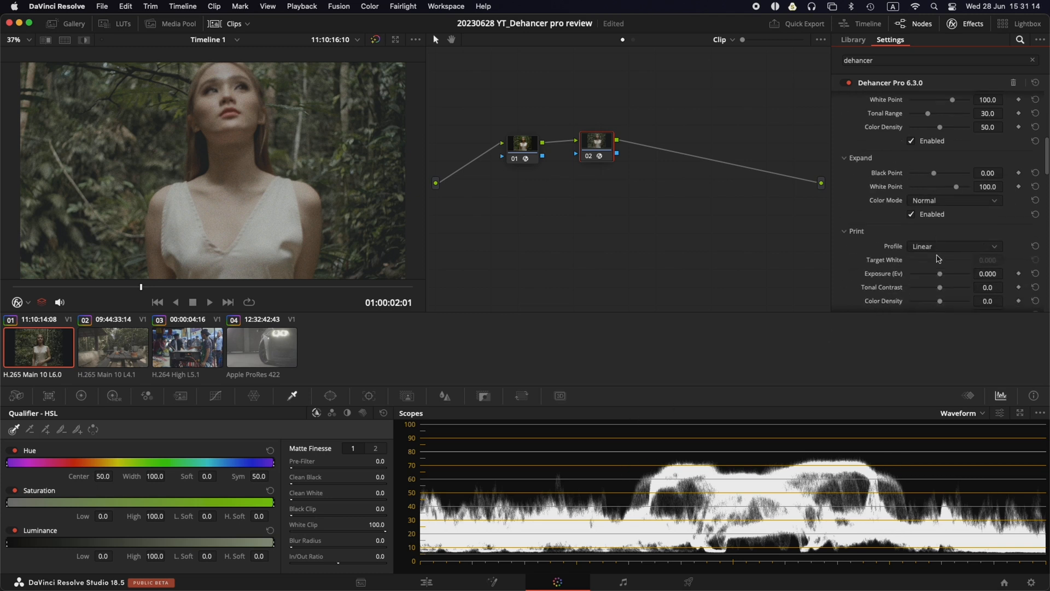
pyautogui.click(934, 190)
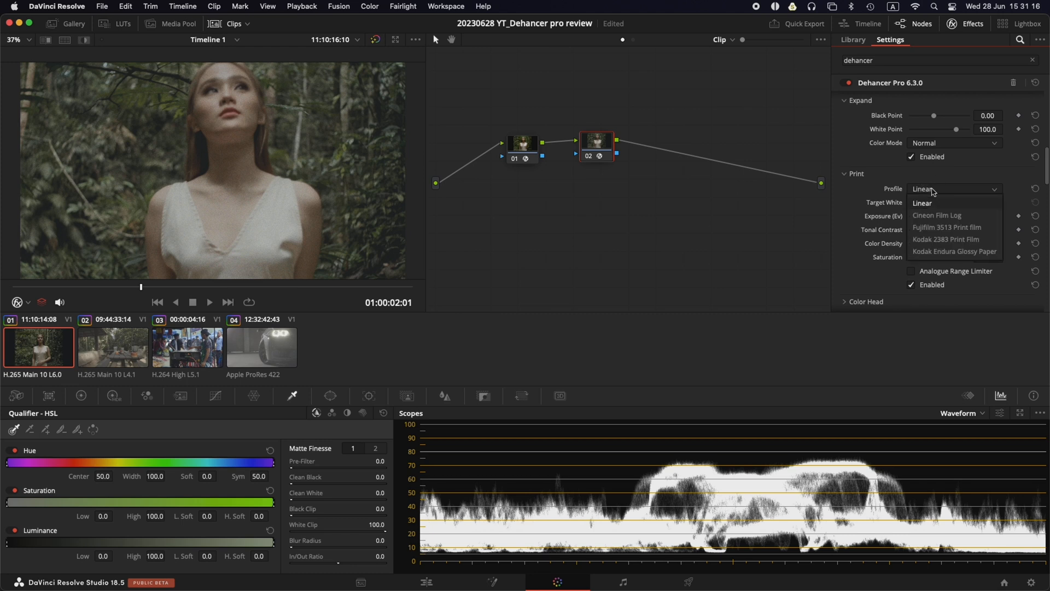
pyautogui.click(940, 241)
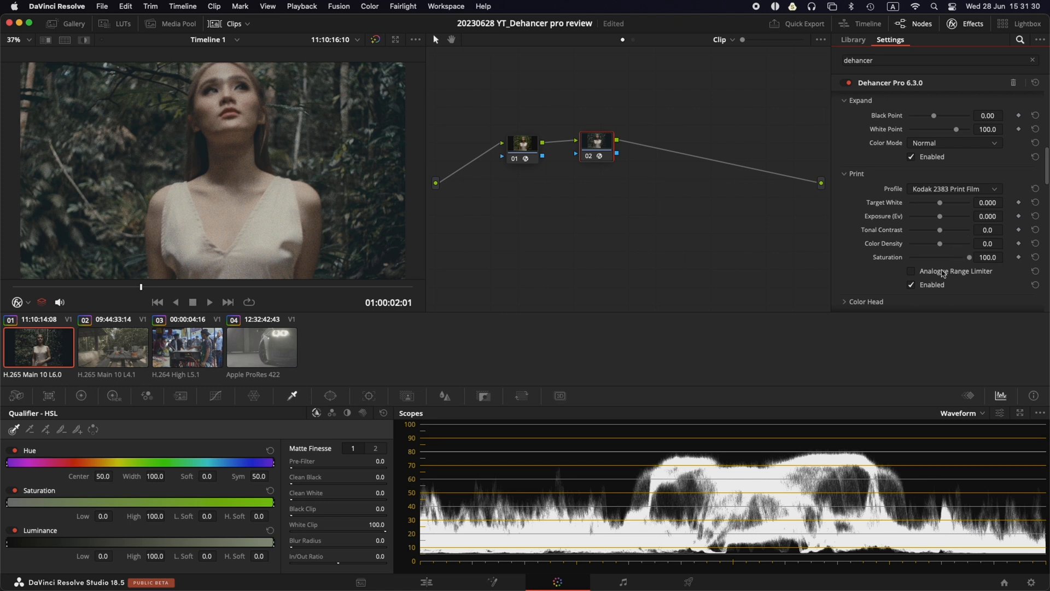
# Step: Enable the Analogue Range Limiter for the print, comparing the waveform with it off and on
pyautogui.click(912, 274)
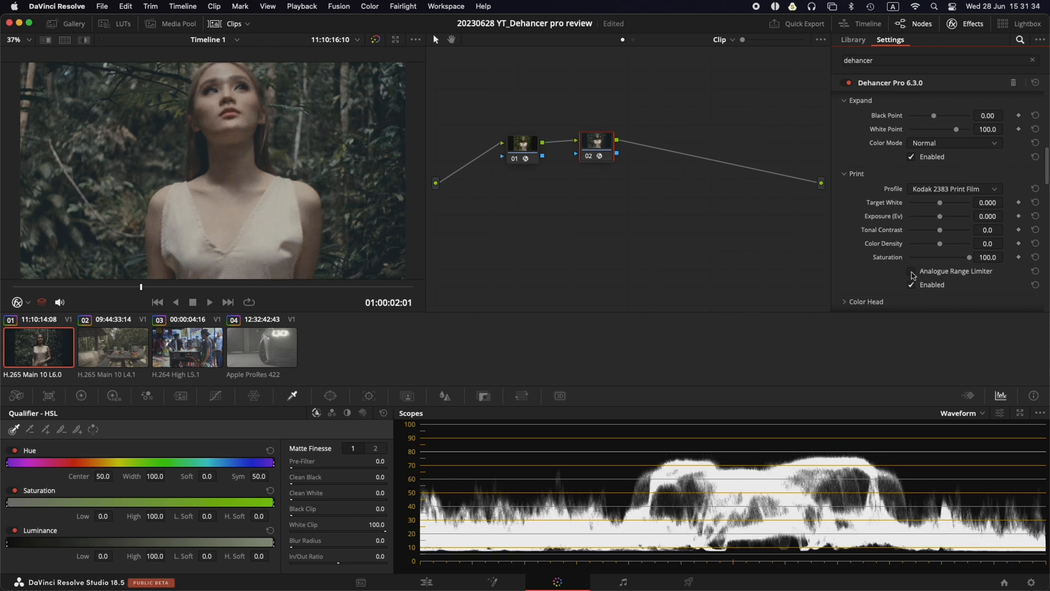
pyautogui.click(912, 272)
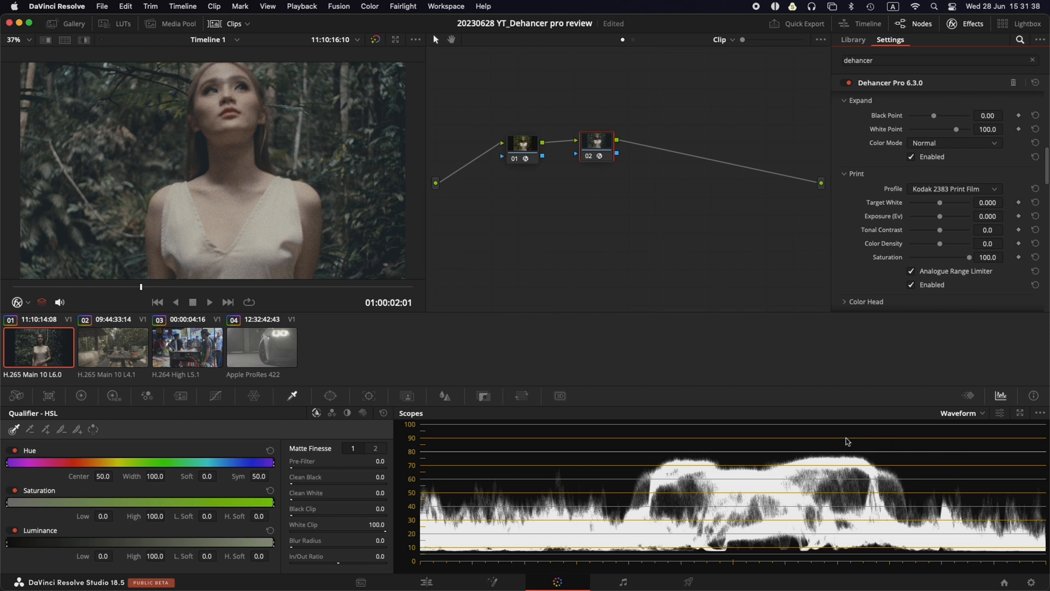
pyautogui.click(940, 272)
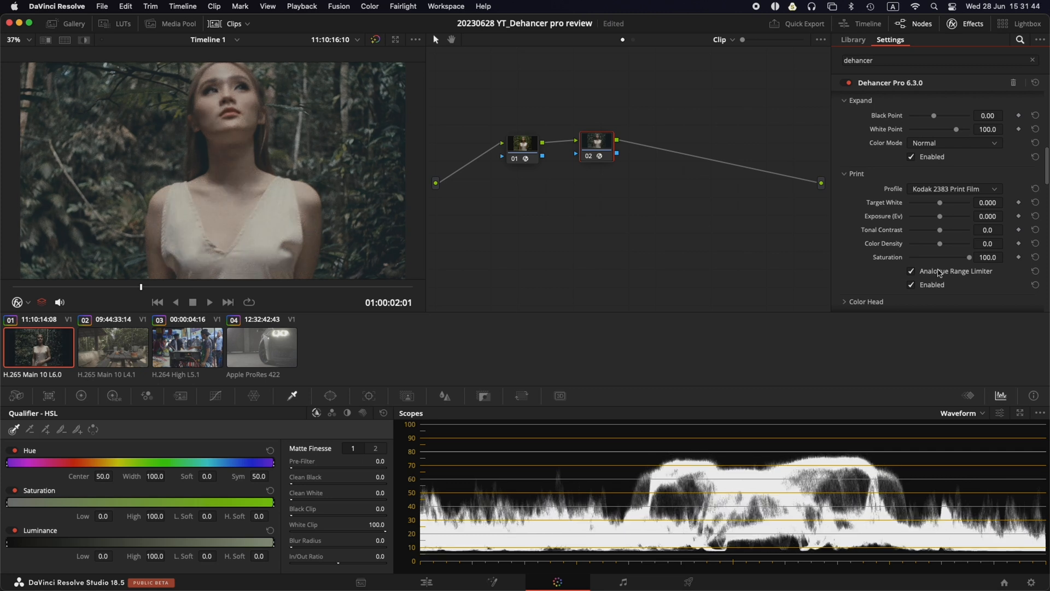
pyautogui.click(912, 271)
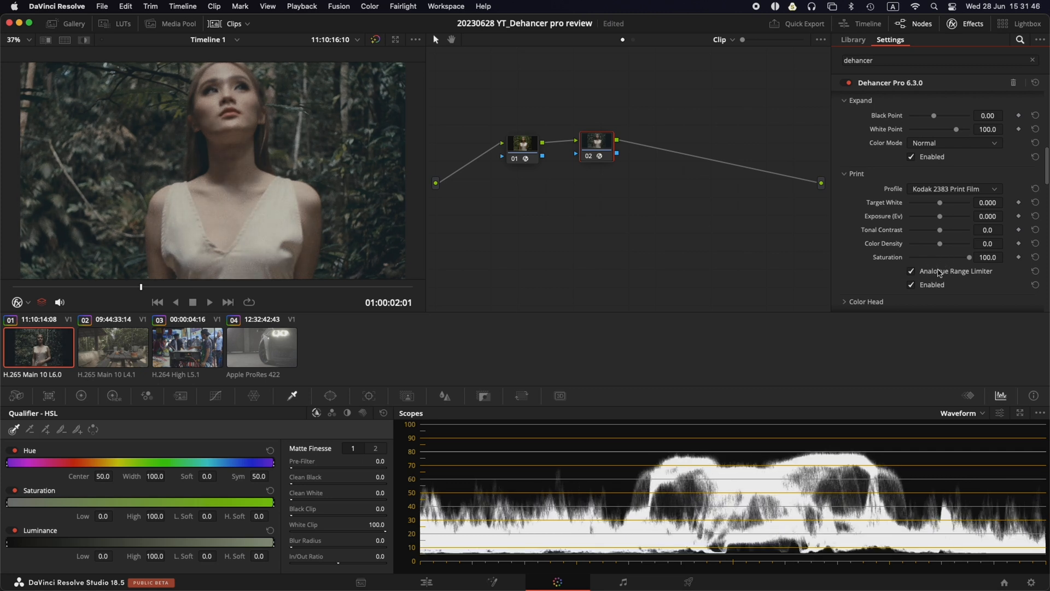
# Step: Compare the image with Film Grain off and on, try a grain Amount of 0, and reset the Amount
pyautogui.scroll(-3, 944, 251)
pyautogui.scroll(-5, 945, 224)
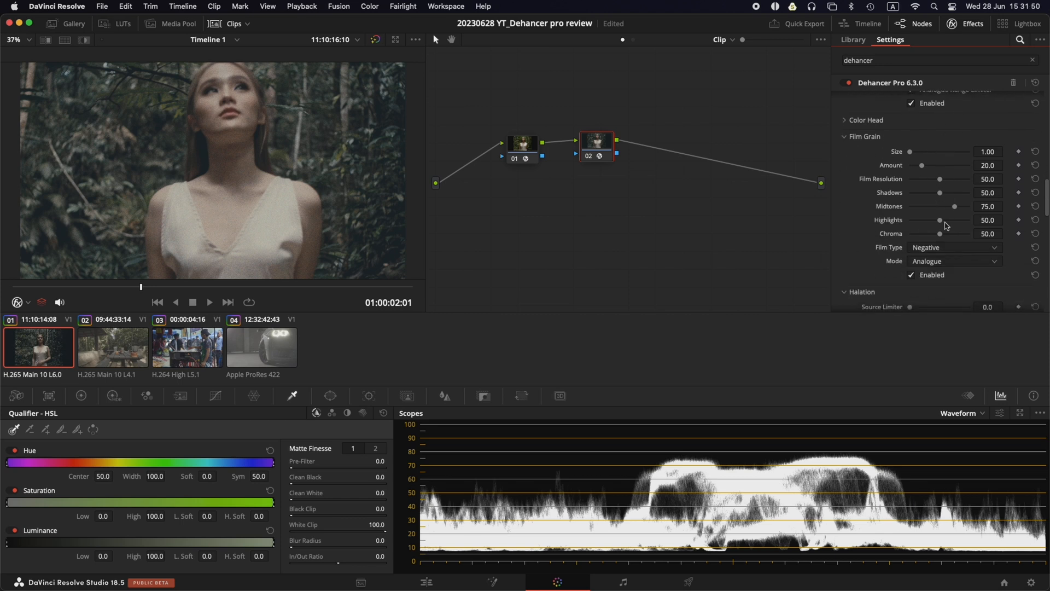
pyautogui.click(931, 280)
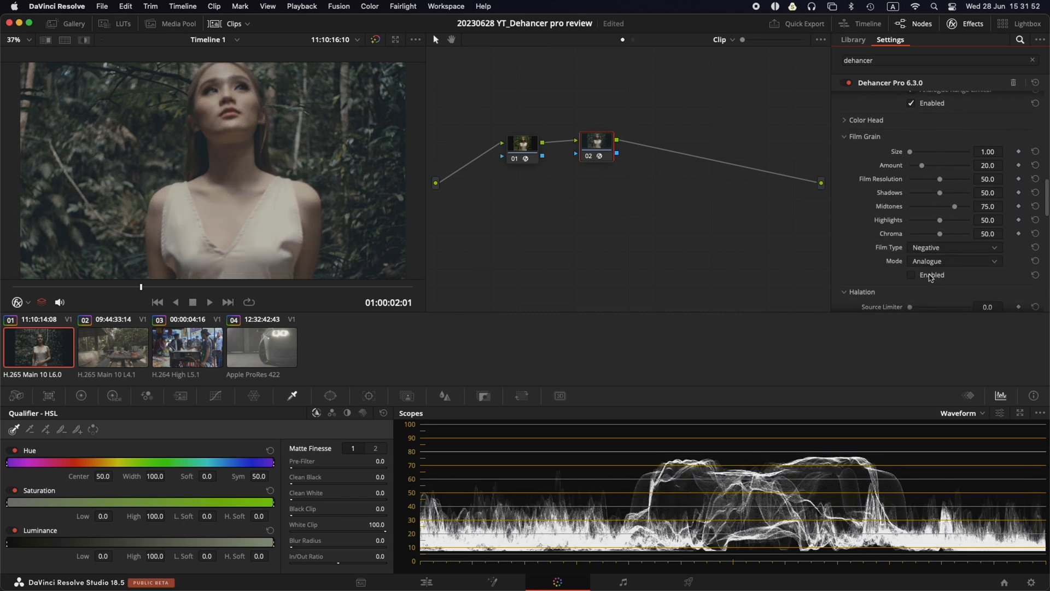
pyautogui.click(931, 278)
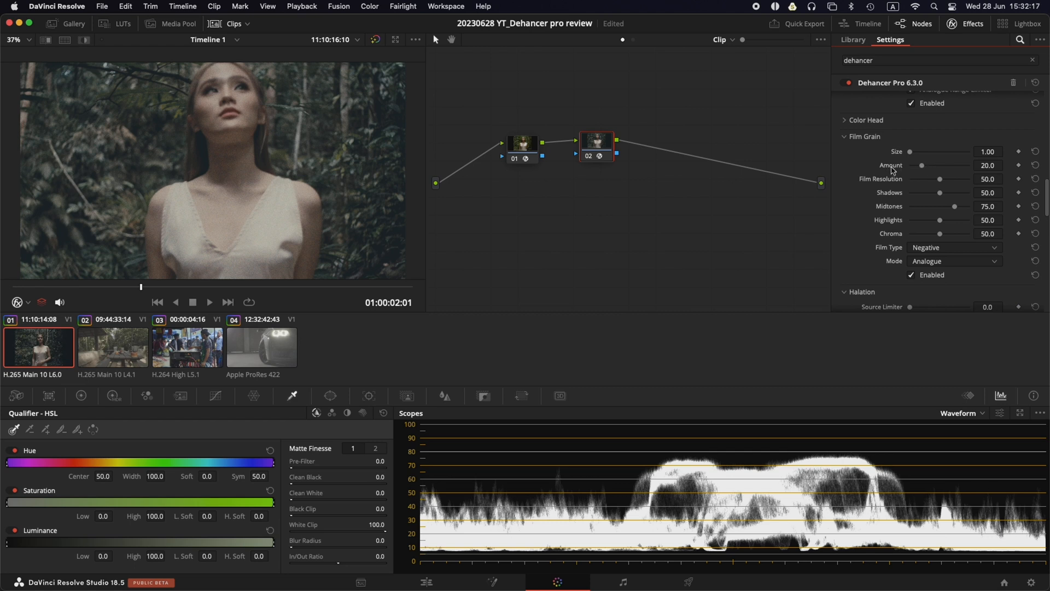
pyautogui.moveTo(922, 167); pyautogui.dragTo(903, 170)
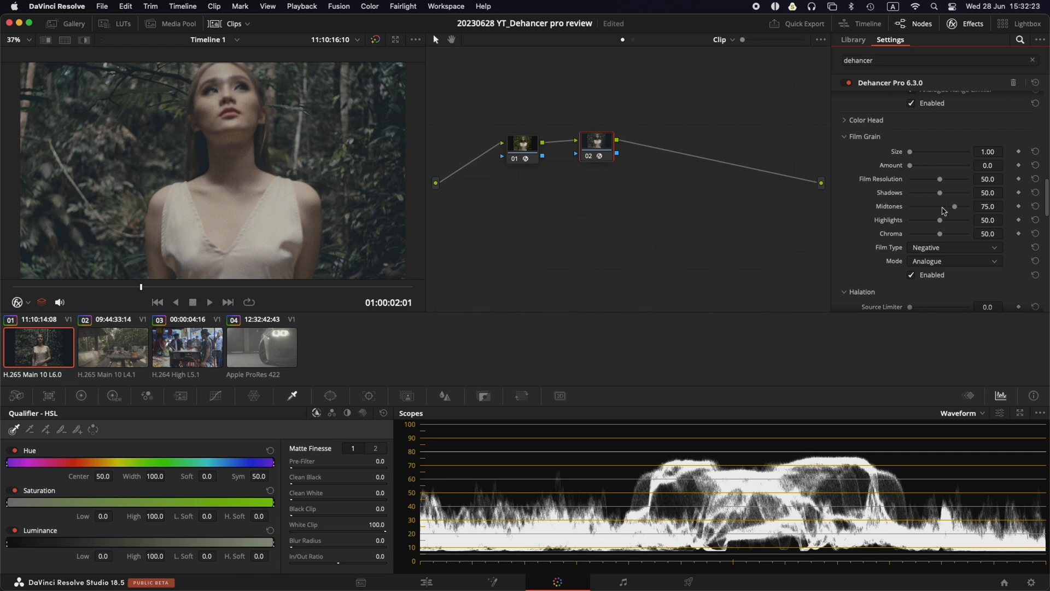
pyautogui.click(1033, 166)
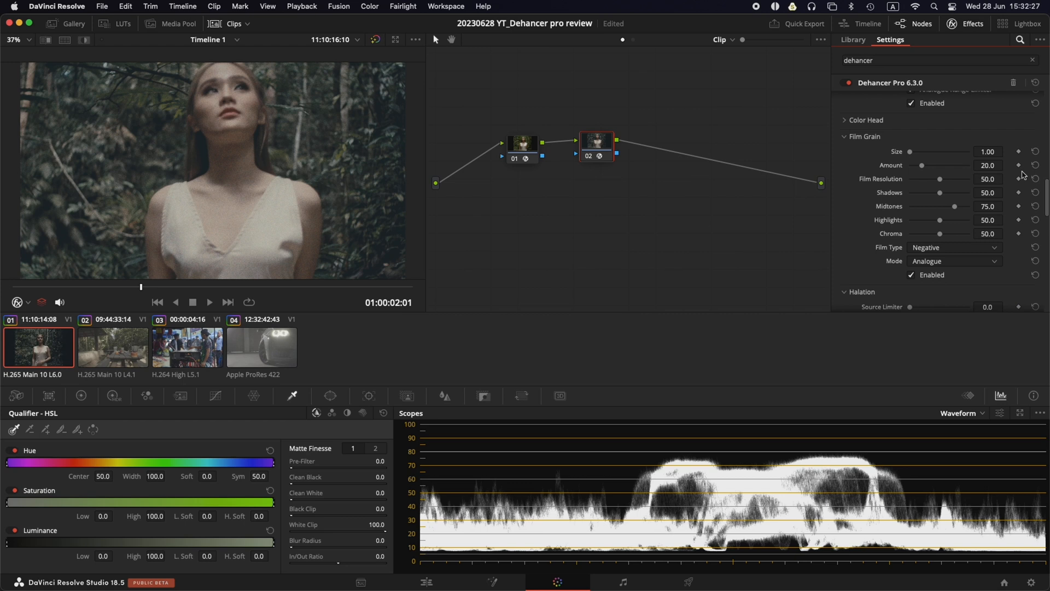
# Step: Try Bloom at its default settings on the enlarged image, comparing it on and off, and leave it disabled
pyautogui.scroll(-5, 952, 225)
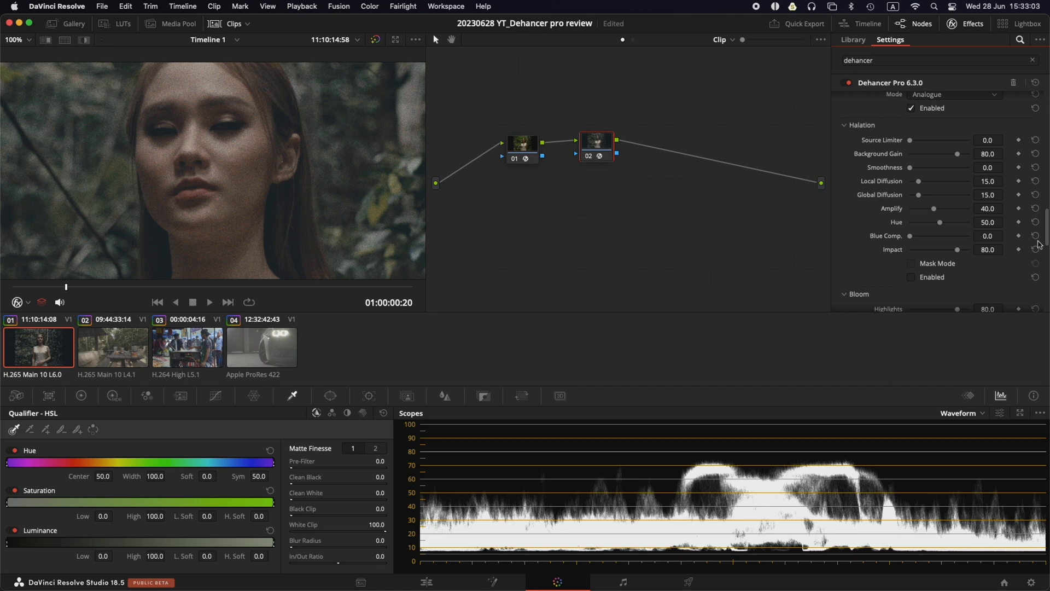
pyautogui.scroll(-3, 961, 201)
pyautogui.scroll(-6, 962, 201)
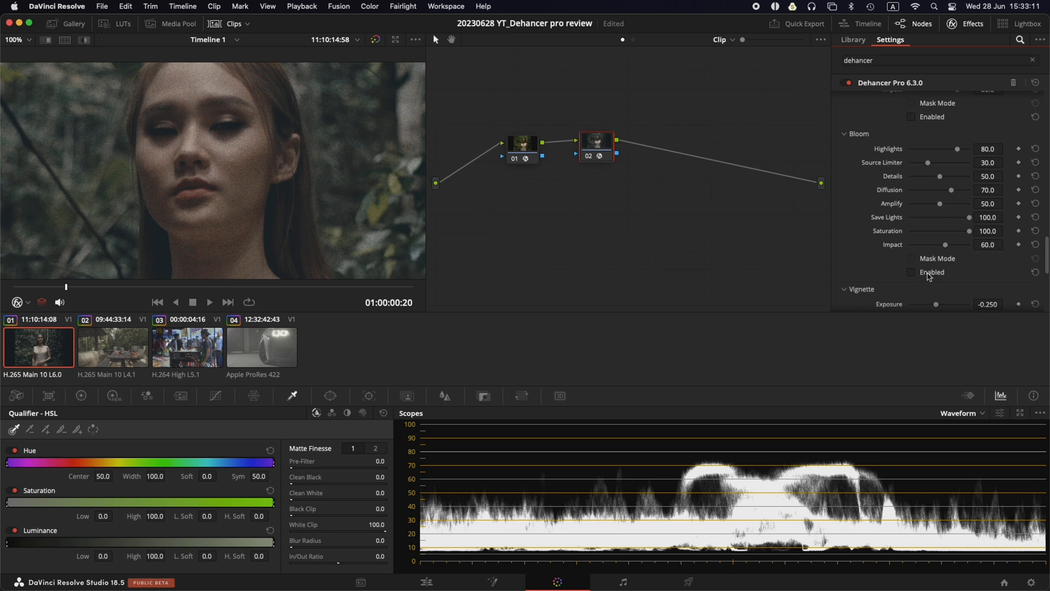
pyautogui.click(929, 275)
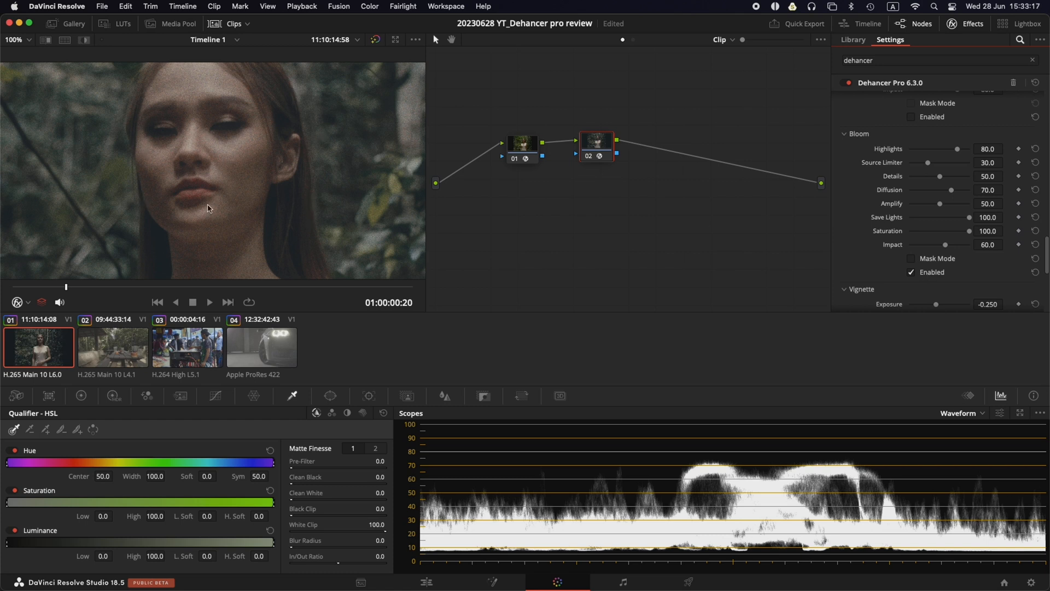
pyautogui.scroll(2, 207, 209)
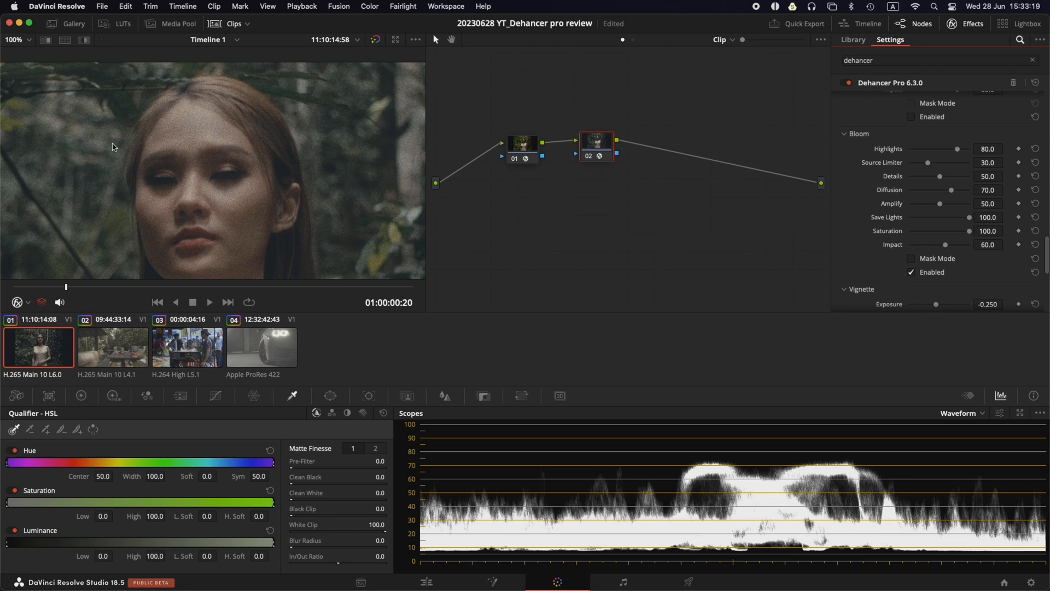
pyautogui.scroll(-6, 252, 184)
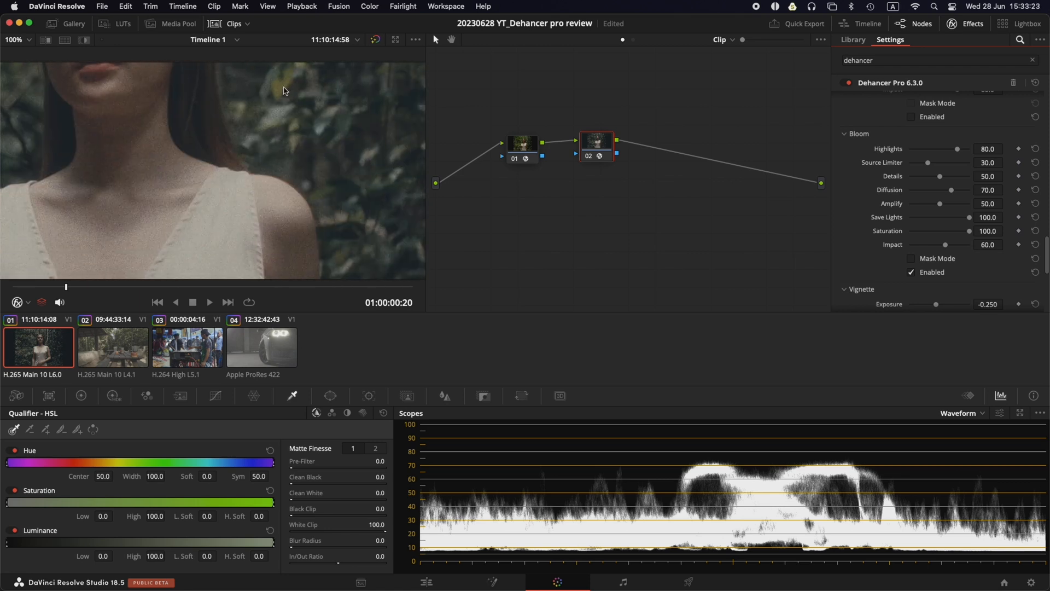
pyautogui.click(912, 273)
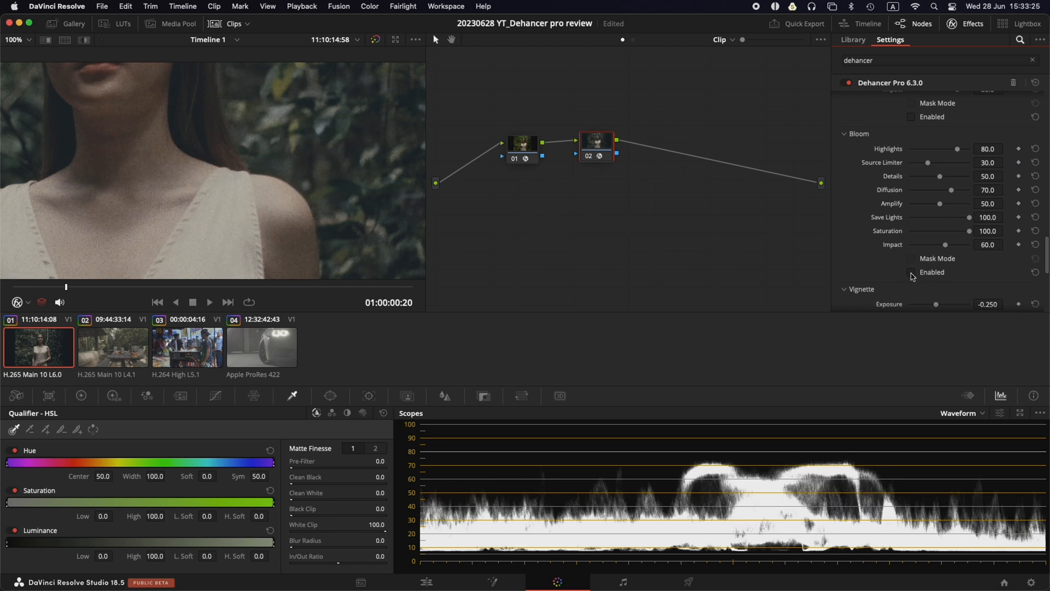
pyautogui.click(911, 272)
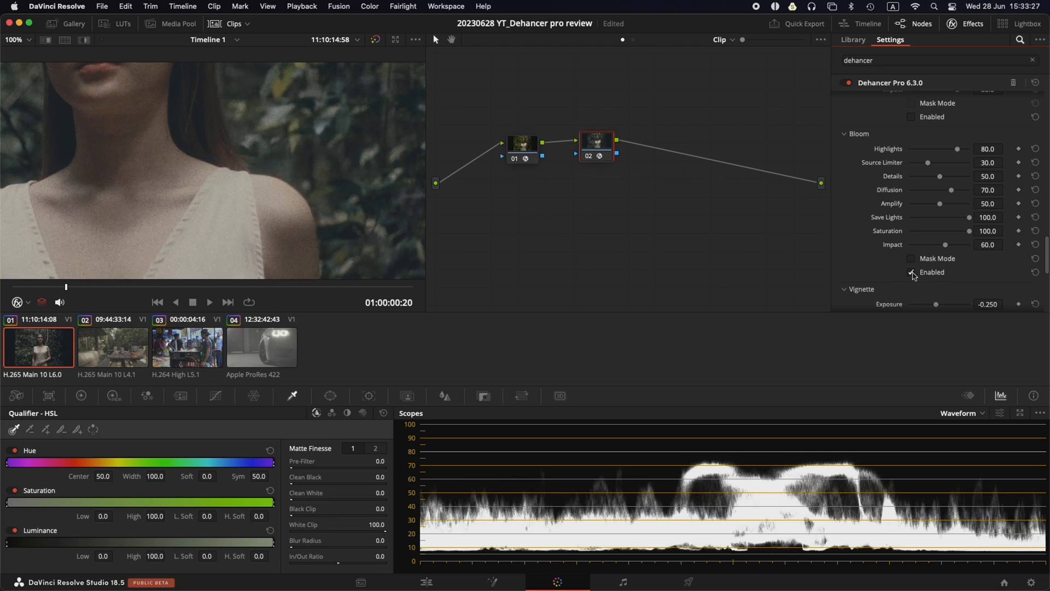
pyautogui.click(912, 273)
pyautogui.click(912, 272)
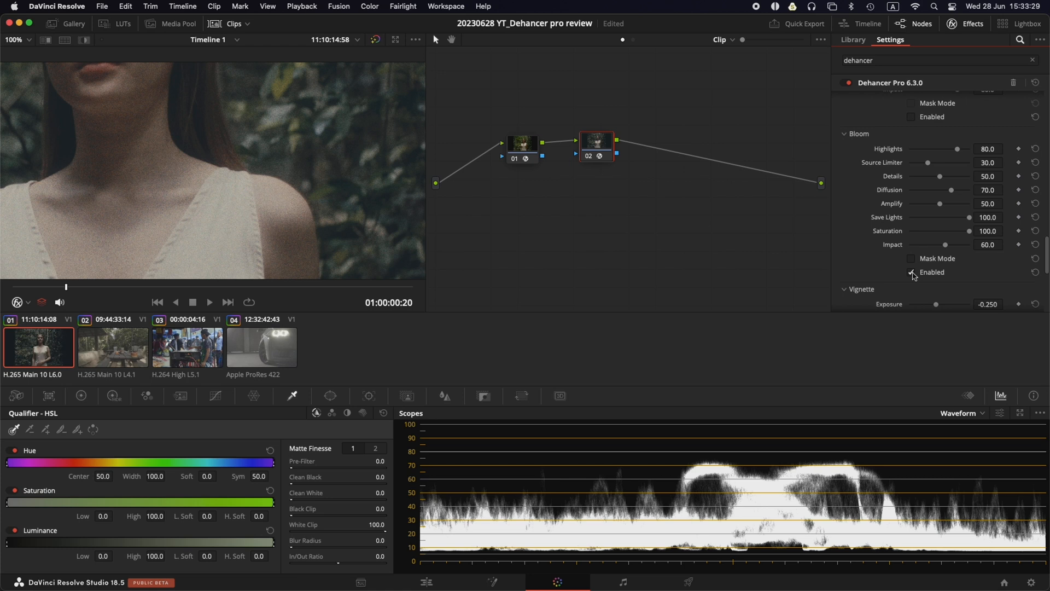
pyautogui.click(911, 272)
# Step: Fit the image in the viewer, set Bloom Impact and Amplify to 100, and enable Bloom
pyautogui.click(21, 40)
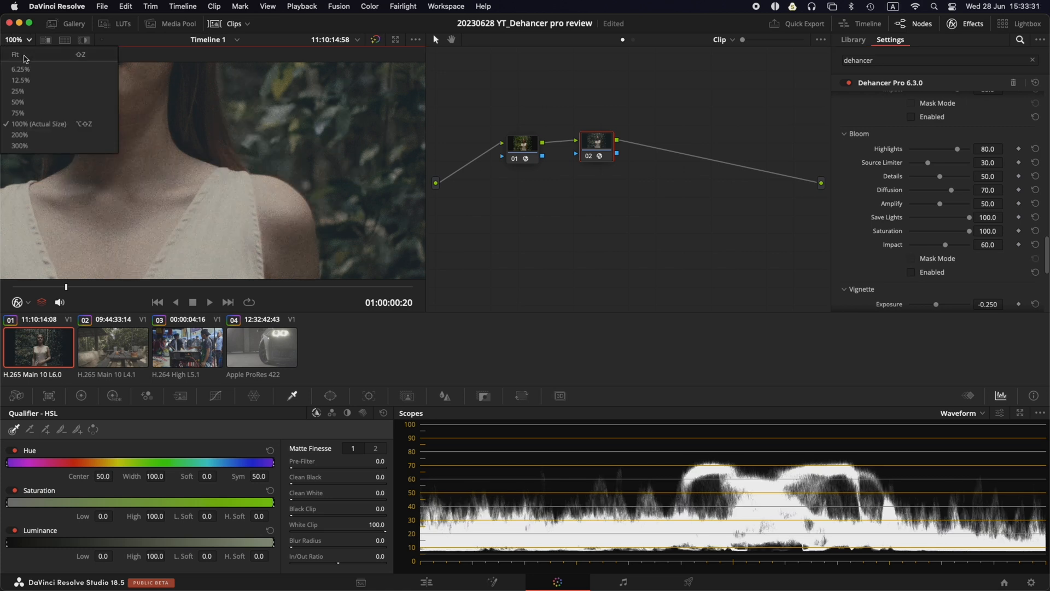
pyautogui.click(24, 57)
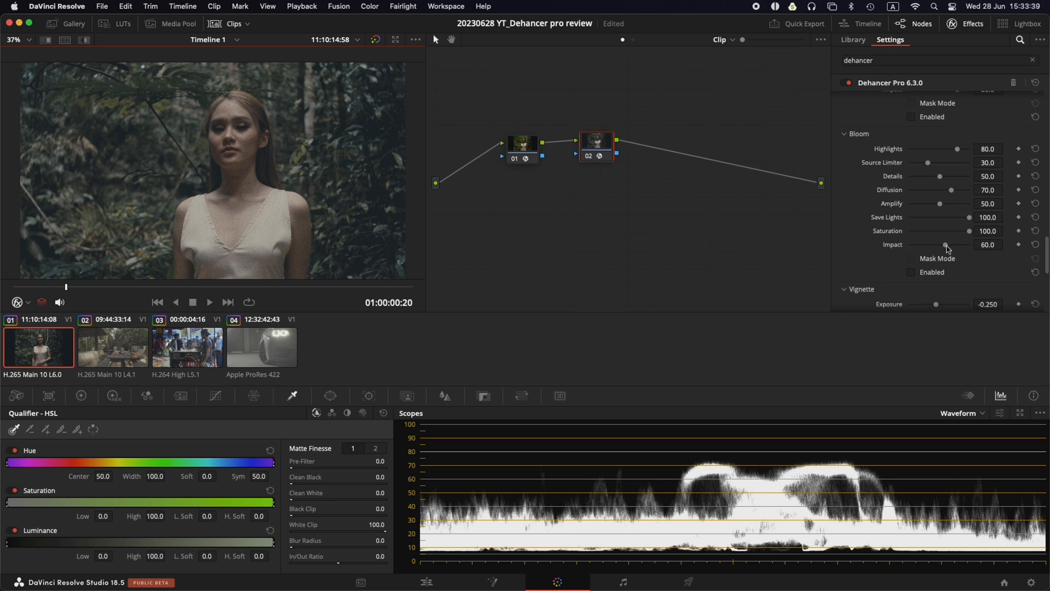
pyautogui.moveTo(945, 245); pyautogui.dragTo(988, 246)
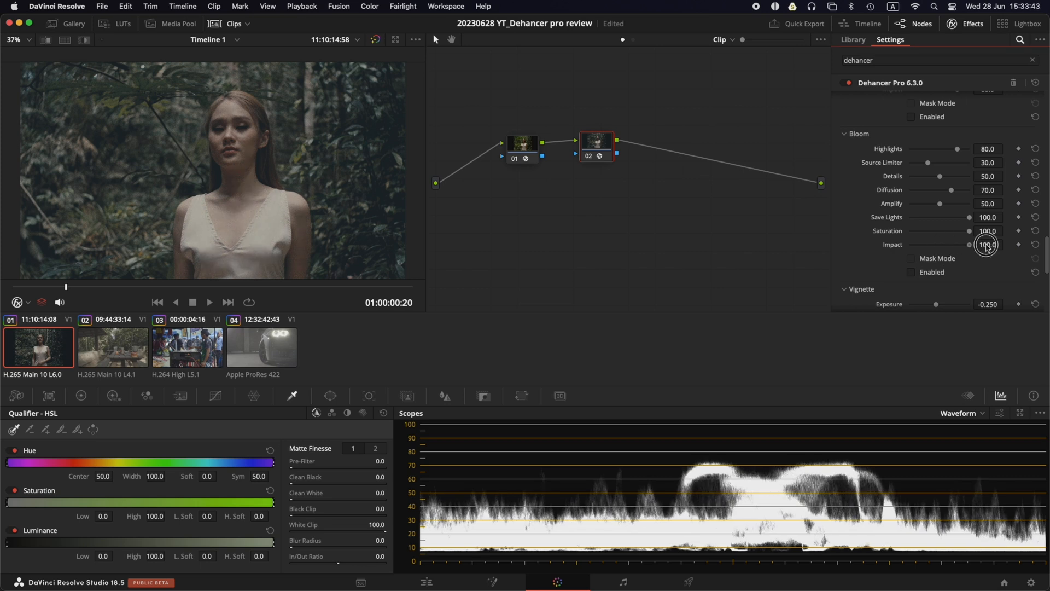
pyautogui.moveTo(940, 203); pyautogui.dragTo(996, 208)
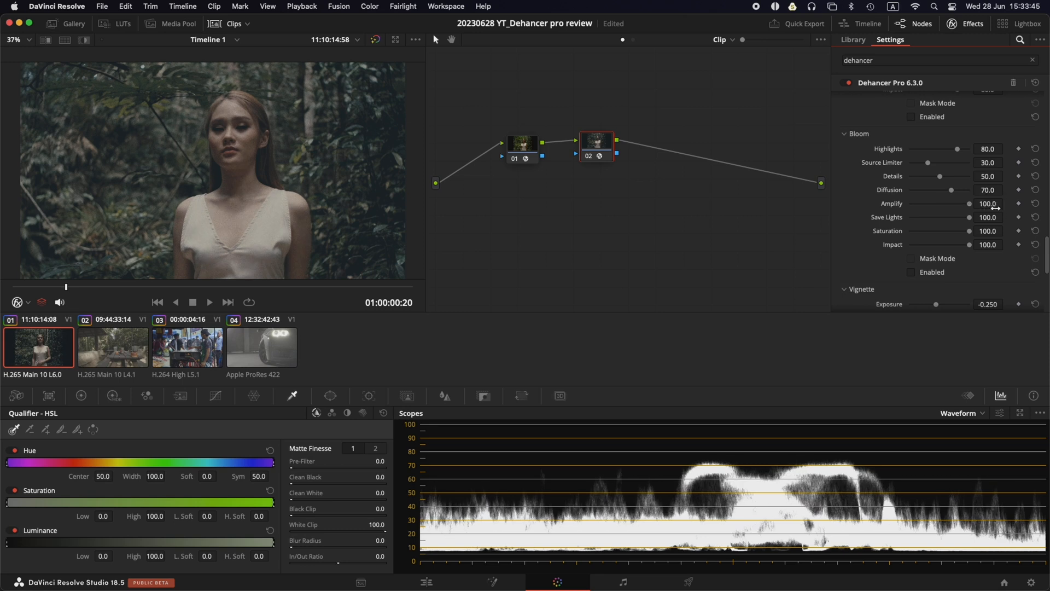
pyautogui.click(937, 272)
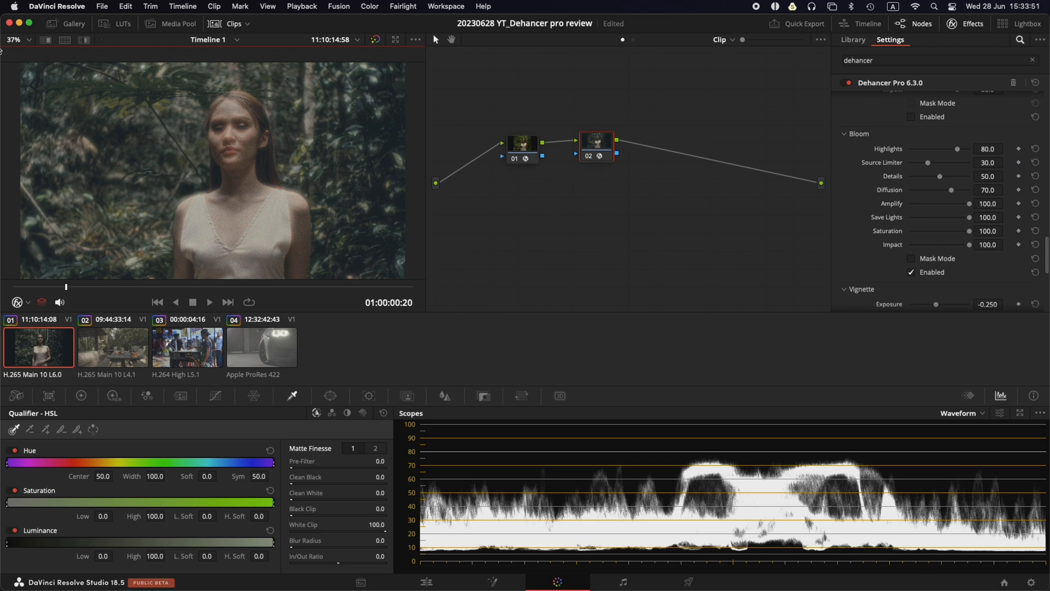
# Step: View the face at 100% zoom and compare the image with the stronger Bloom off and on
pyautogui.click(16, 40)
pyautogui.click(24, 121)
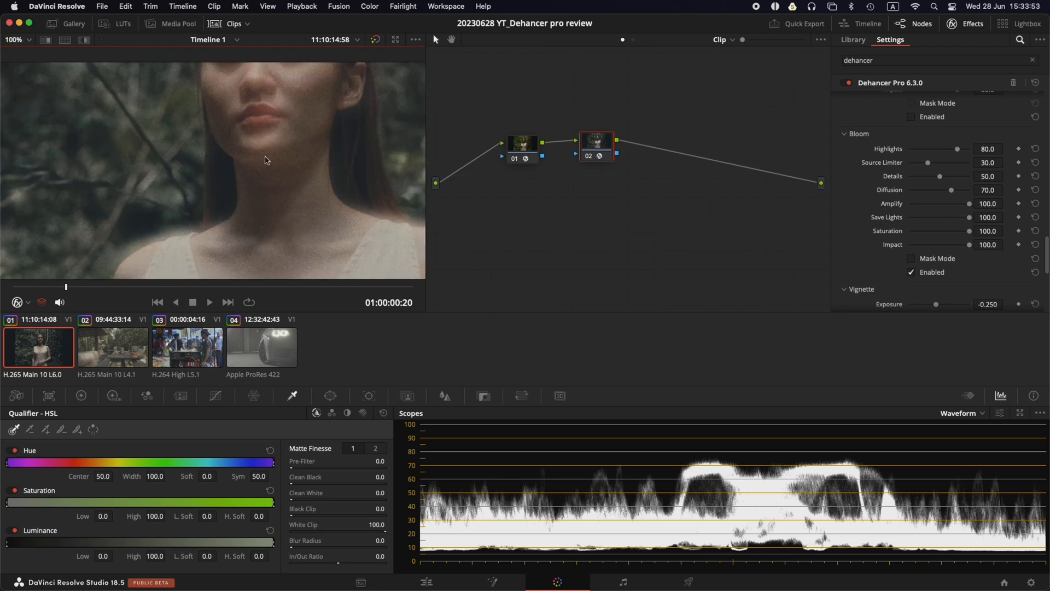
pyautogui.scroll(5, 310, 165)
pyautogui.click(925, 274)
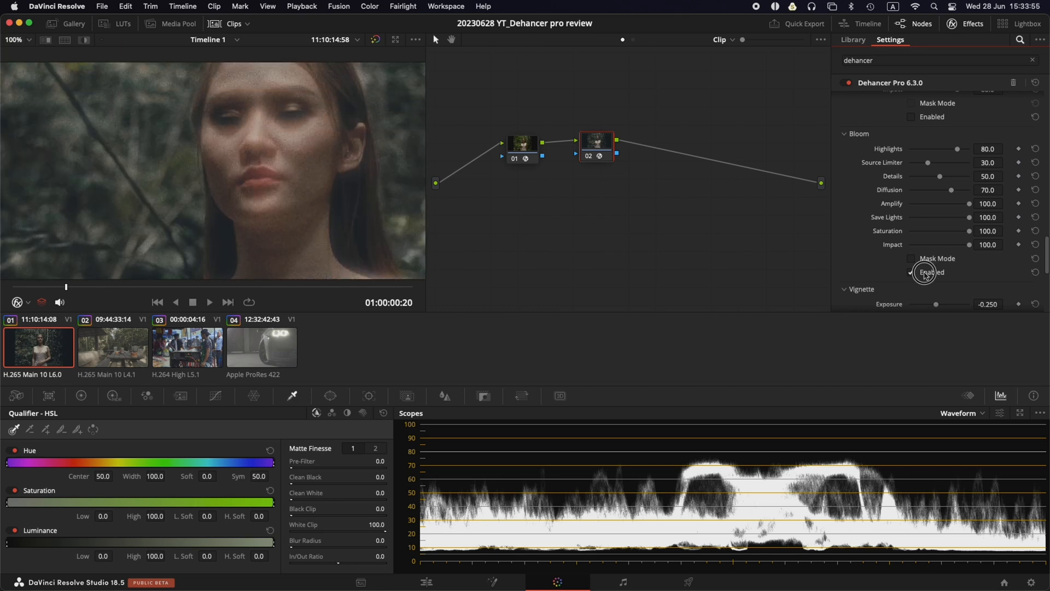
pyautogui.click(925, 273)
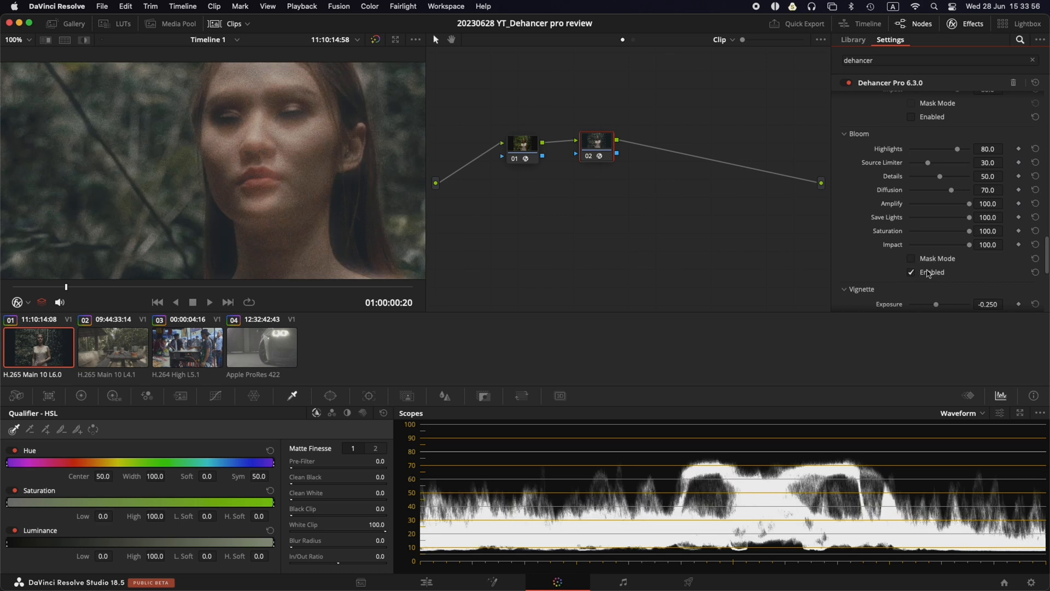
# Step: Reset Bloom Impact and Amplify to their defaults and inspect the face at 100% zoom
pyautogui.click(1036, 246)
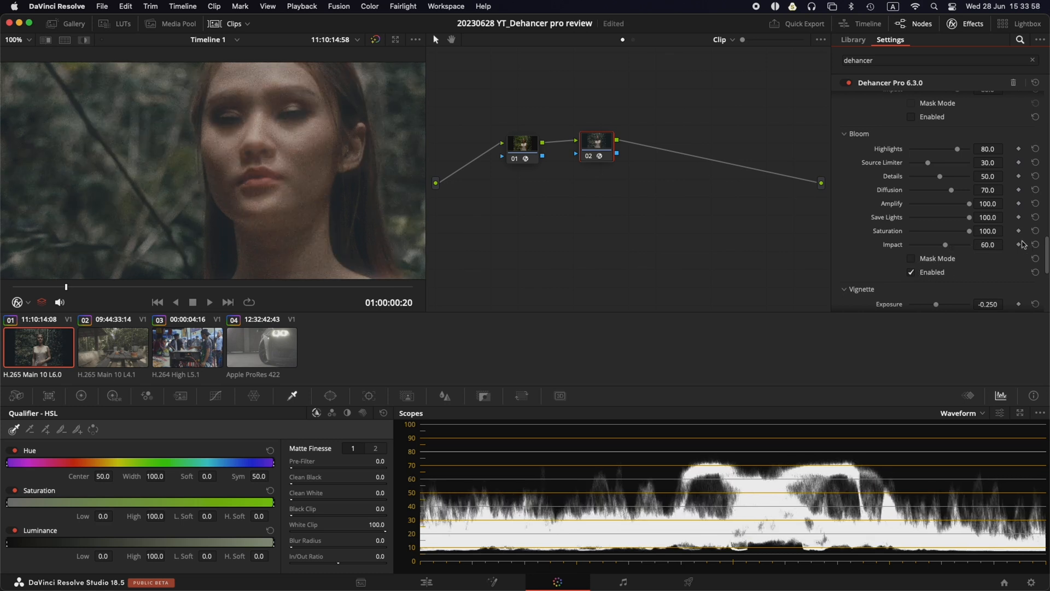
pyautogui.click(1036, 204)
pyautogui.scroll(-3, 267, 202)
pyautogui.hscroll(3, 267, 202)
pyautogui.scroll(3, 267, 202)
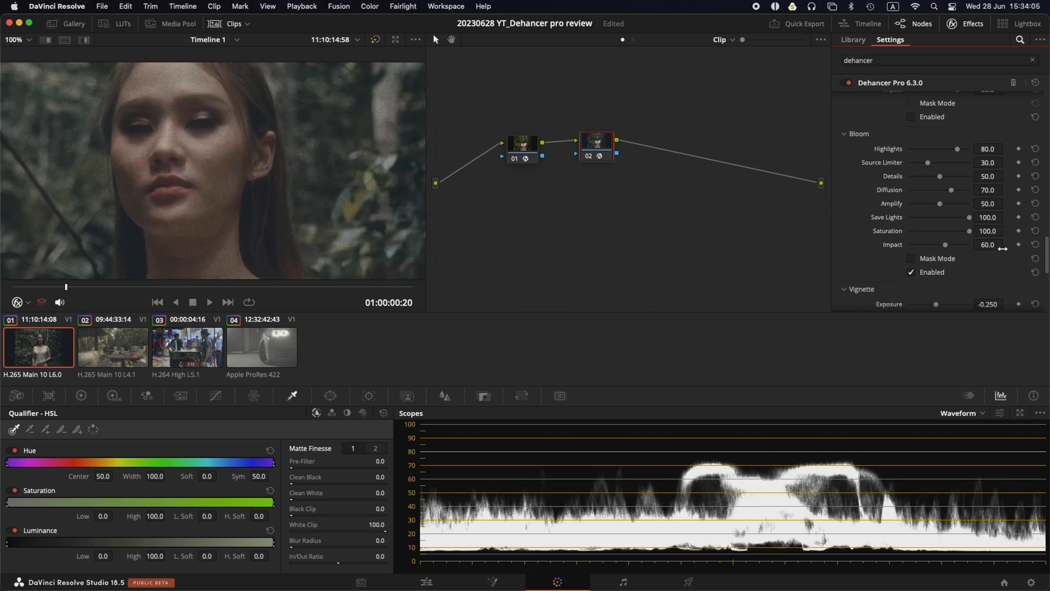
# Step: Try the Vignette at its default settings on the fitted image, comparing it on and off, and leave it disabled
pyautogui.scroll(-5, 979, 234)
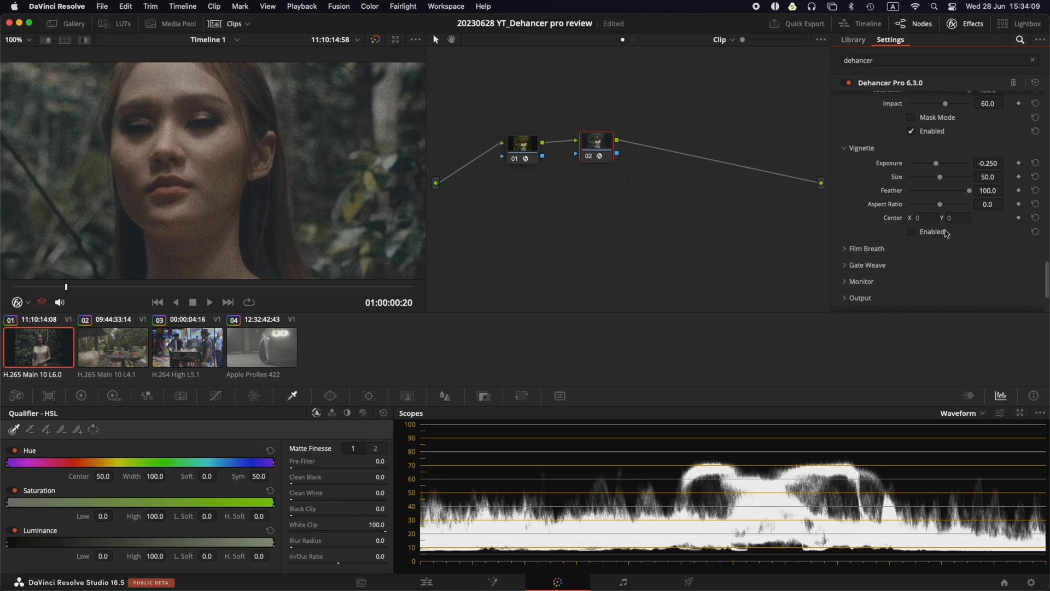
pyautogui.click(911, 231)
pyautogui.click(10, 39)
pyautogui.click(22, 59)
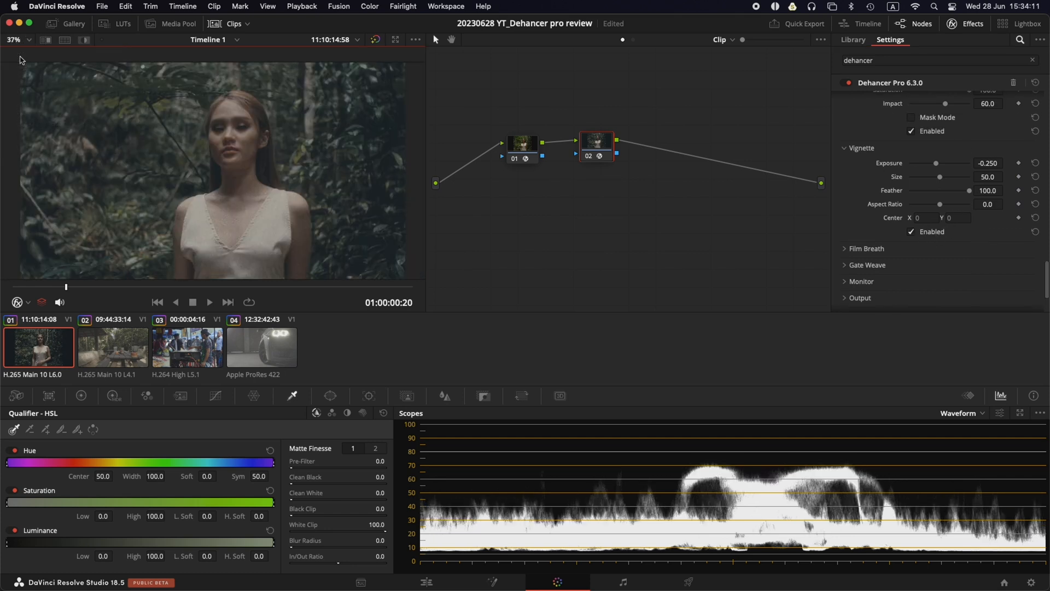
pyautogui.click(927, 231)
pyautogui.click(927, 230)
pyautogui.click(927, 232)
pyautogui.click(926, 232)
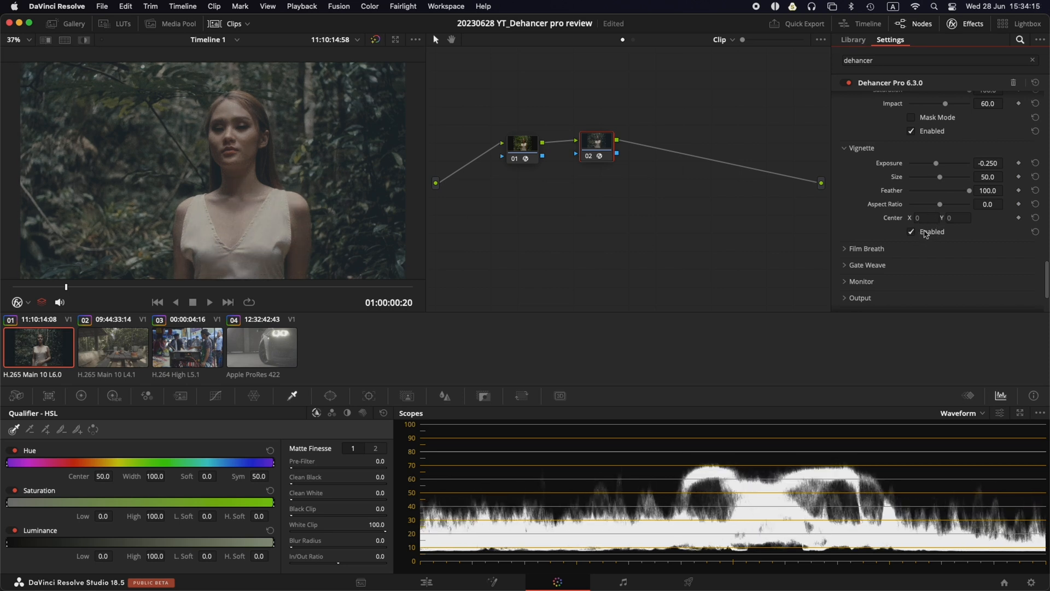
pyautogui.click(931, 232)
pyautogui.scroll(-1, 930, 235)
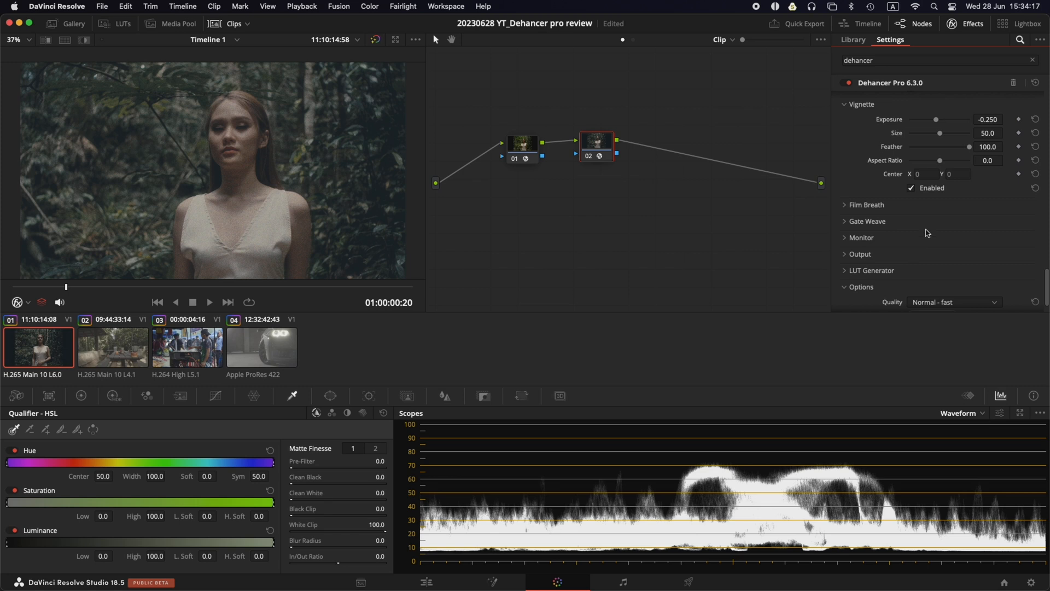
pyautogui.scroll(1, 945, 201)
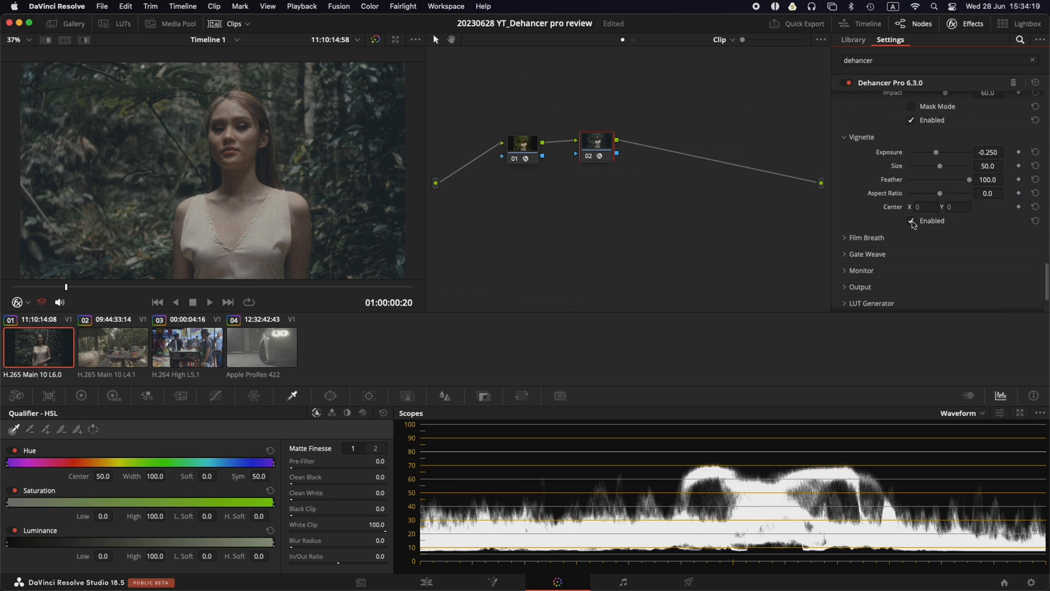
pyautogui.click(912, 222)
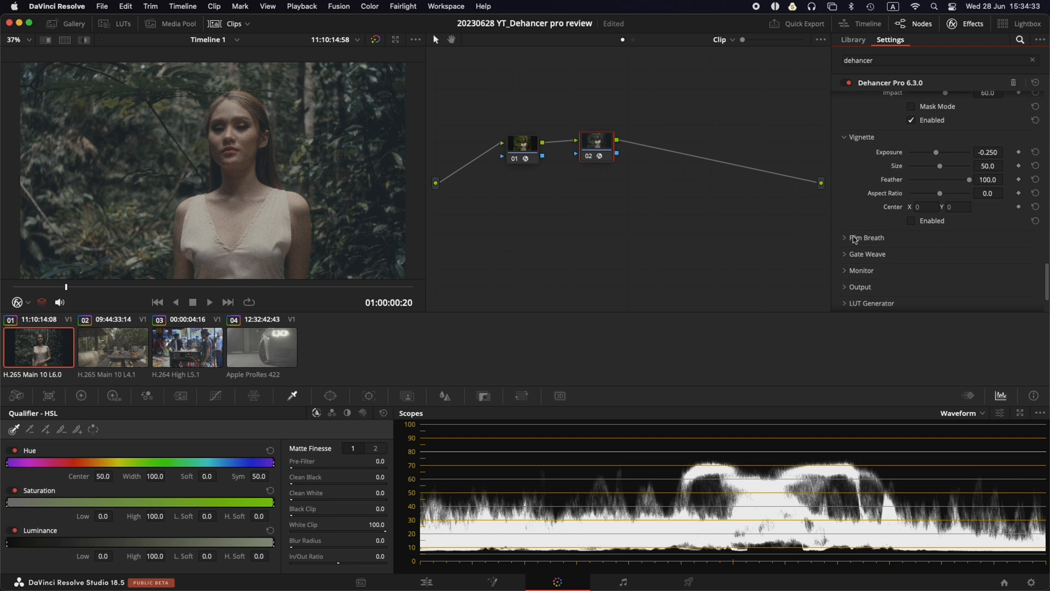
# Step: Set the Dehancer processing Quality to High - slow
pyautogui.scroll(-2, 861, 253)
pyautogui.scroll(-1, 861, 252)
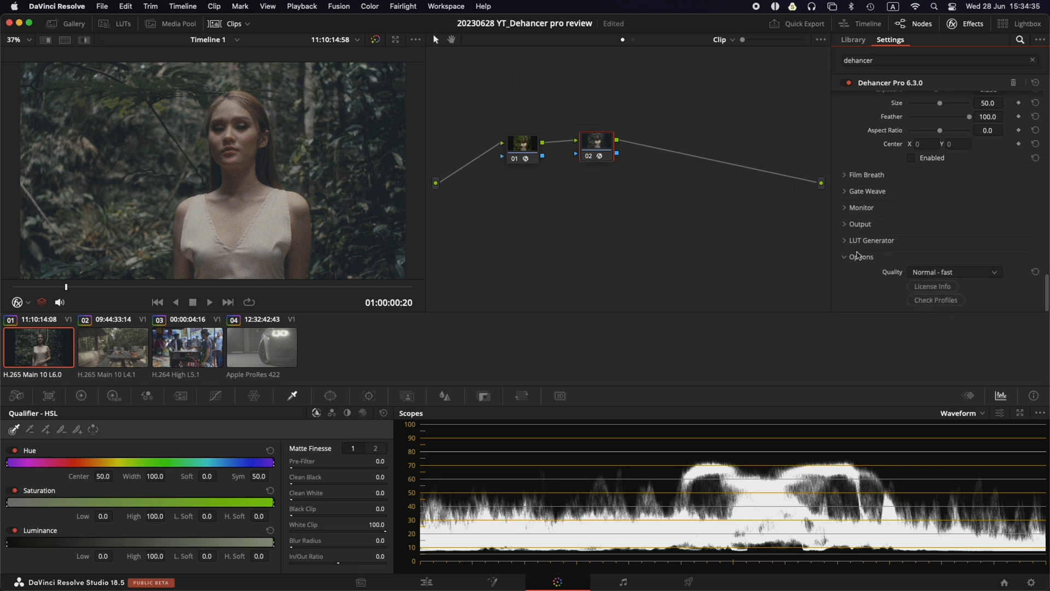
pyautogui.click(962, 275)
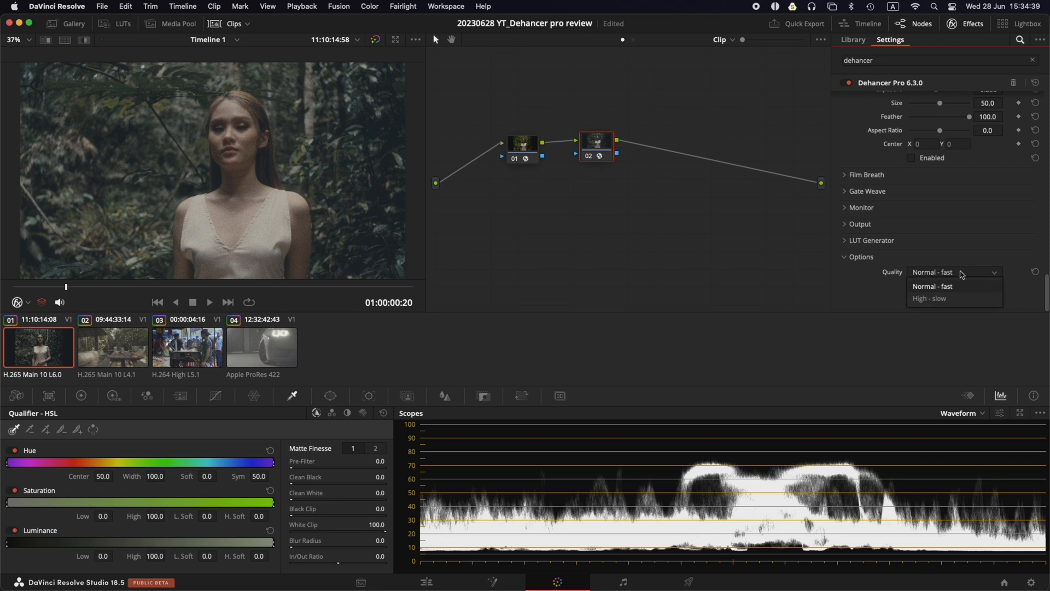
pyautogui.click(944, 299)
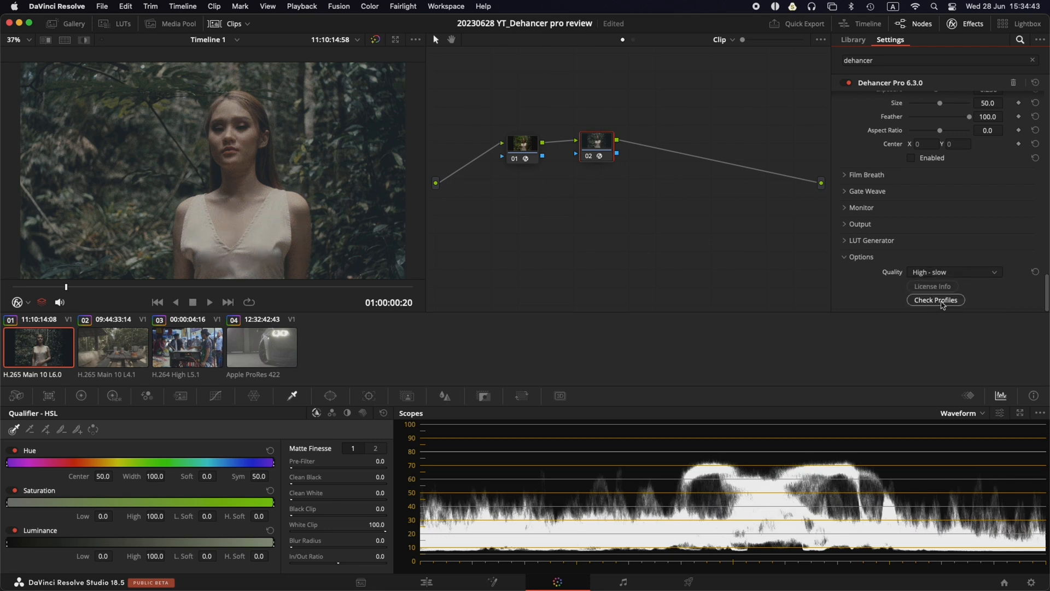
# Step: Examine the LUT Generator options and look back over the Bloom and Vignette settings
pyautogui.click(846, 243)
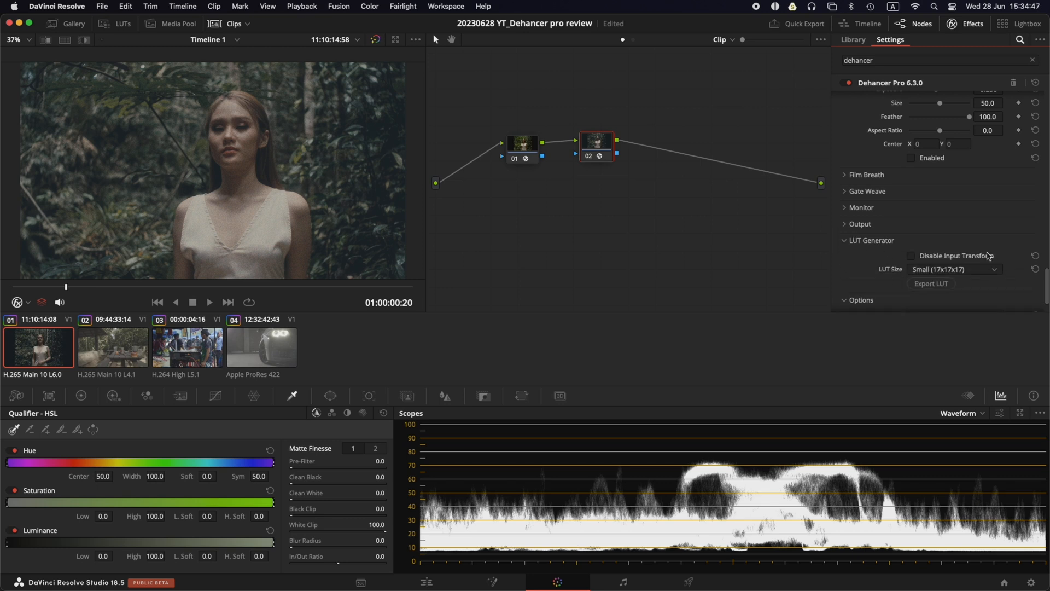
pyautogui.scroll(4, 966, 143)
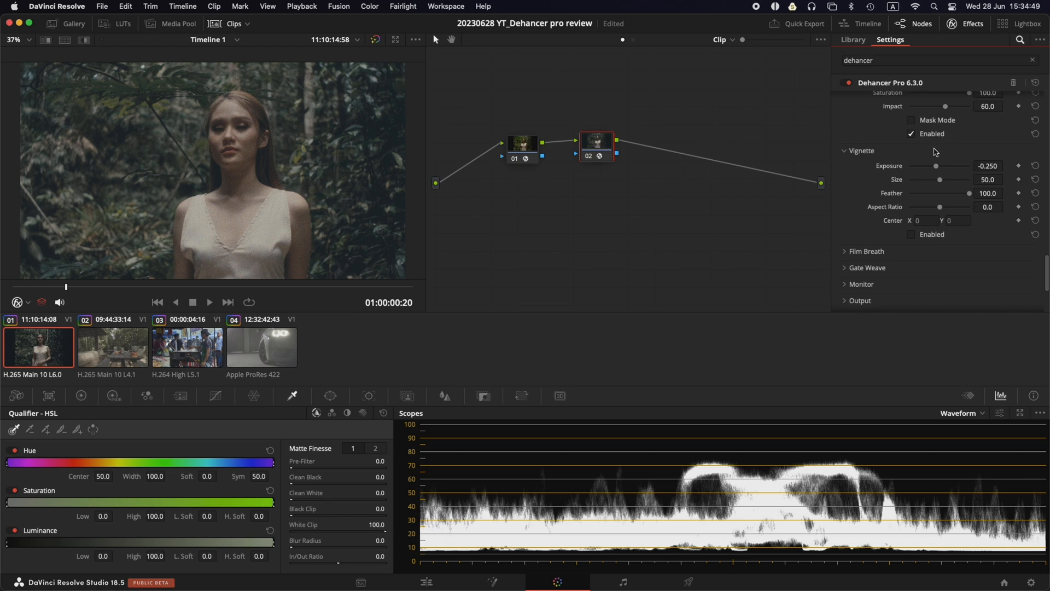
pyautogui.scroll(3, 966, 143)
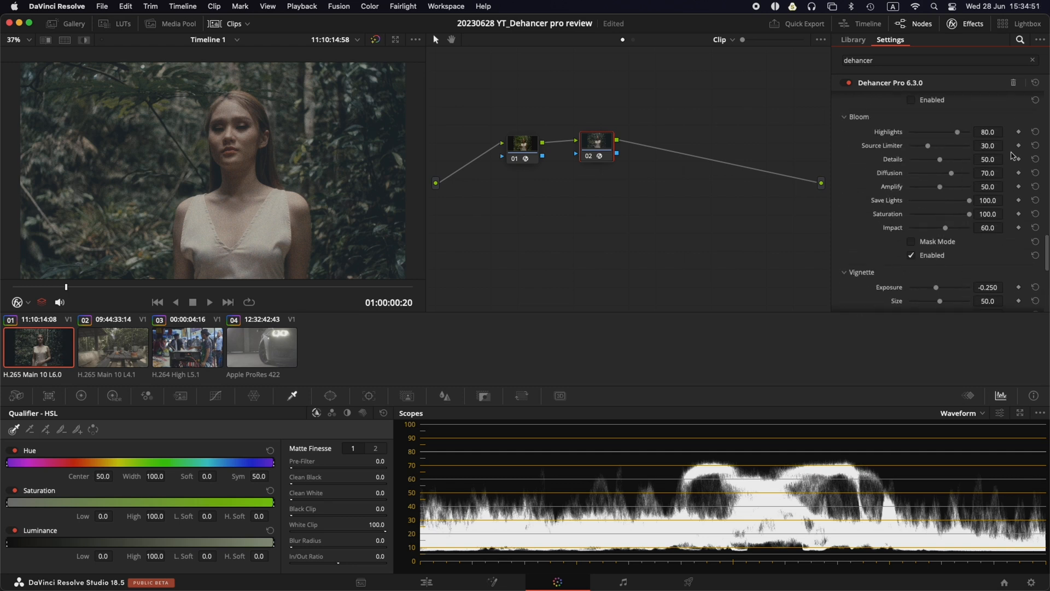
pyautogui.scroll(2, 963, 148)
pyautogui.scroll(-8, 963, 167)
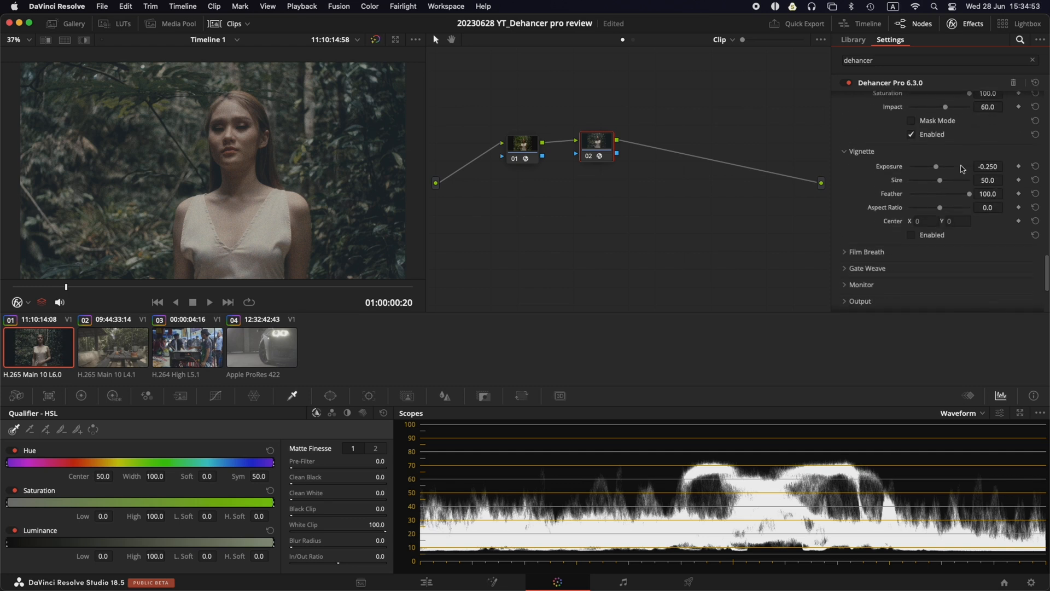
pyautogui.click(845, 198)
# Step: Try the Total Impact control of the Dehancer output and leave it at 100
pyautogui.click(846, 226)
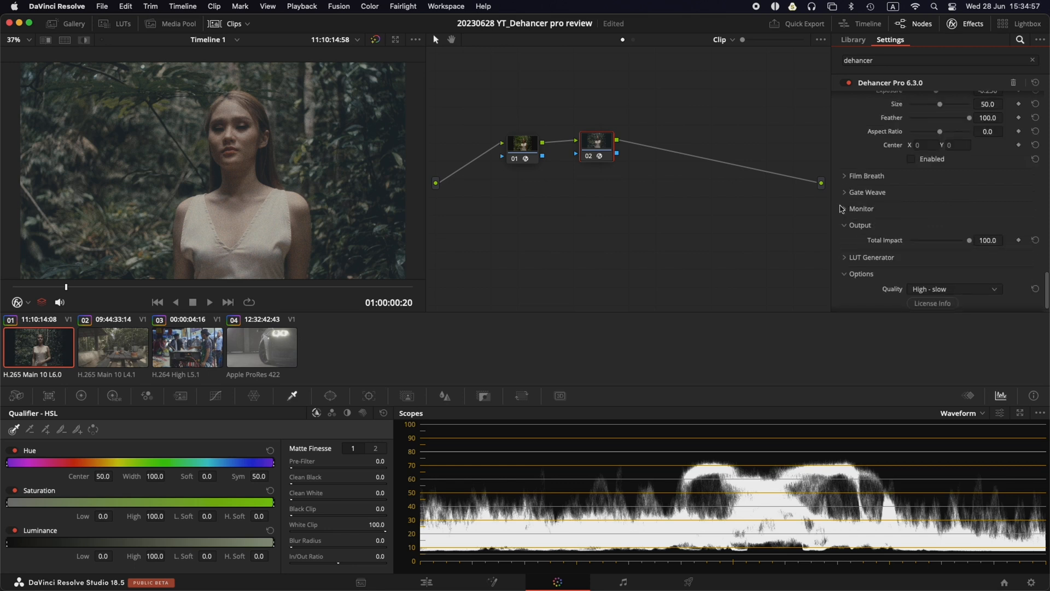
pyautogui.click(969, 241)
pyautogui.moveTo(970, 243); pyautogui.dragTo(1015, 247)
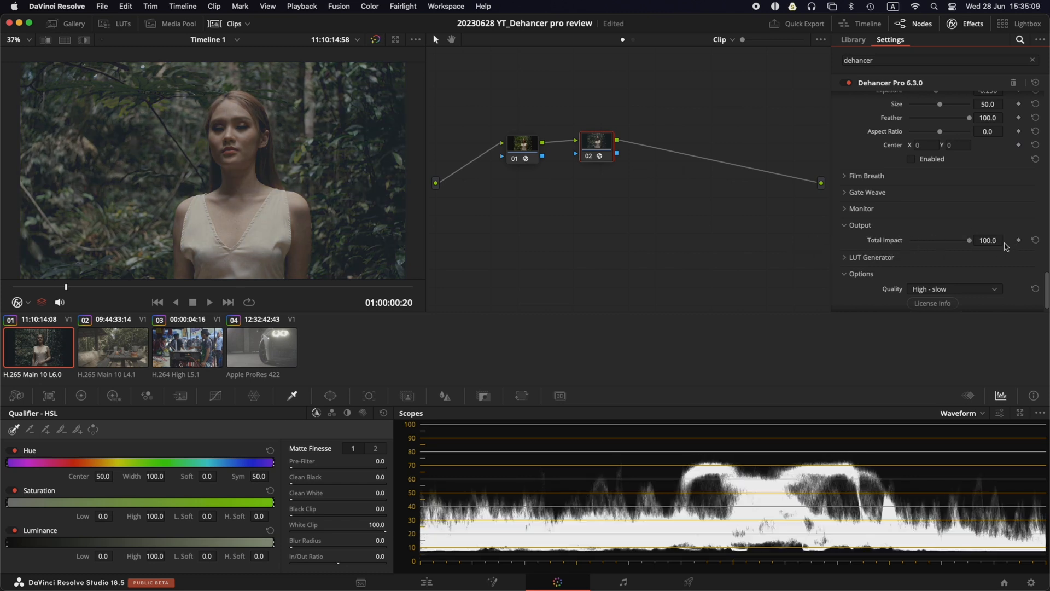
pyautogui.click(844, 226)
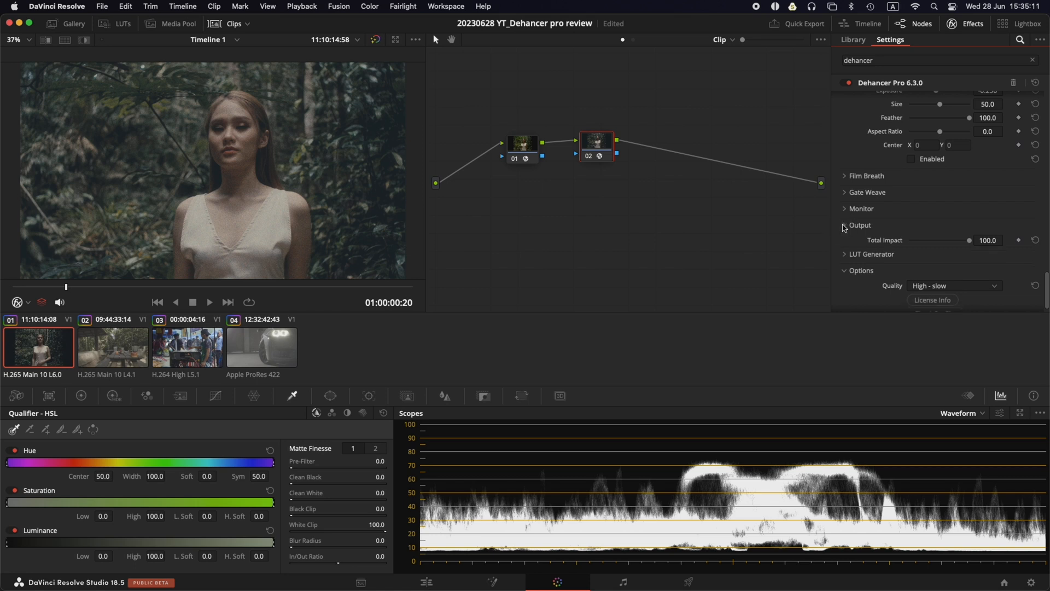
# Step: View the image with the 16-zone False Color IRE monitor and switch it off again
pyautogui.click(846, 210)
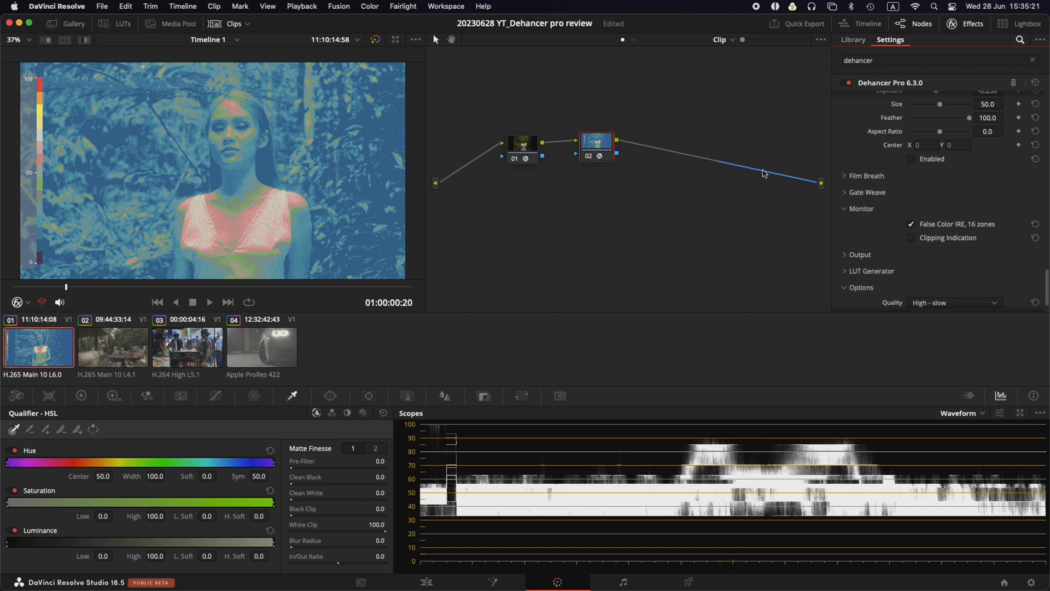
pyautogui.click(912, 226)
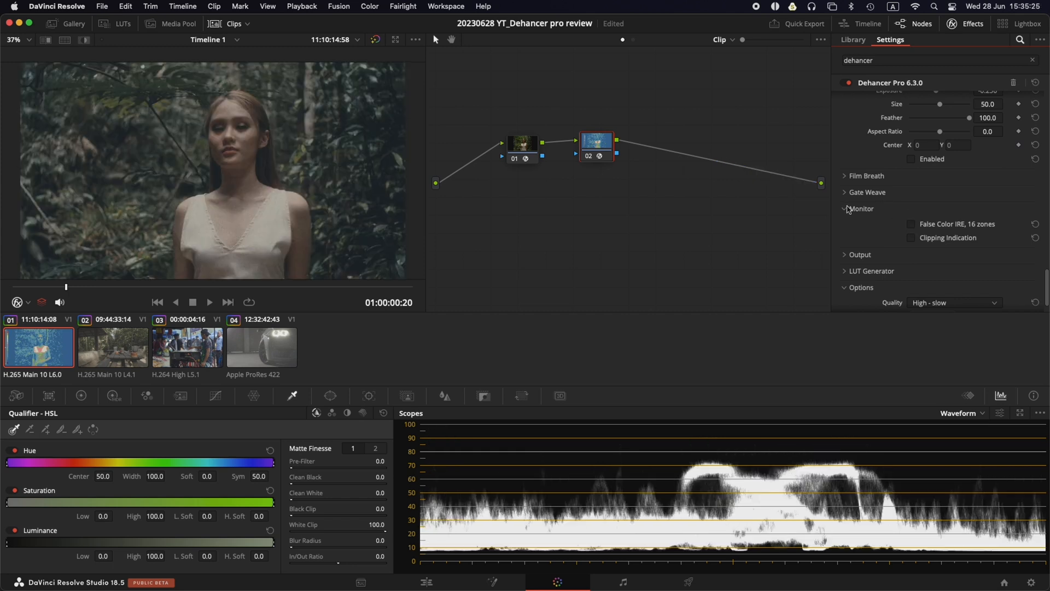
pyautogui.click(846, 209)
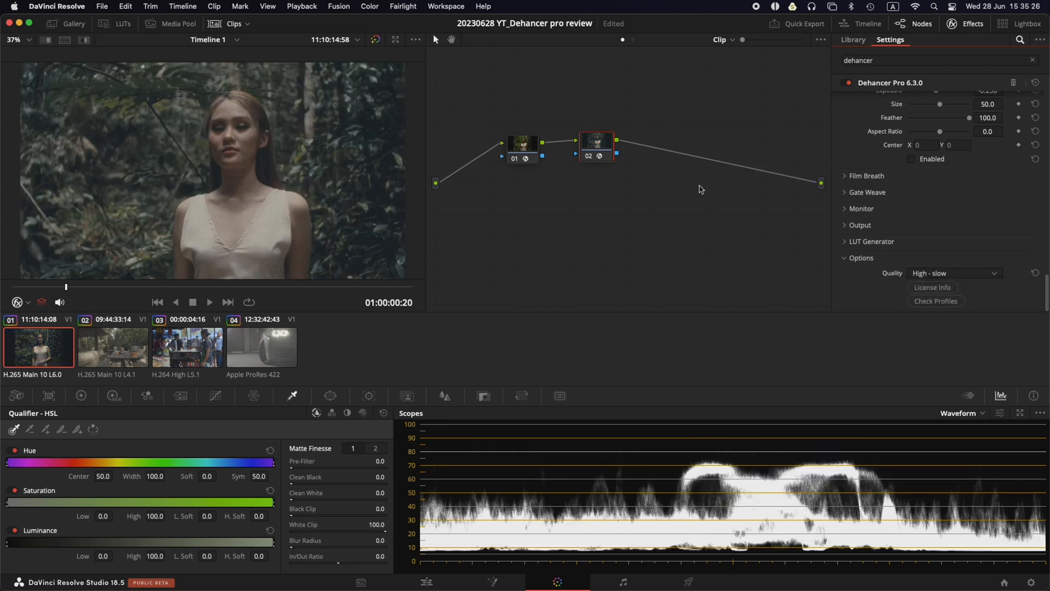
# Step: Open the second clip, of the man at the picnic table, and add a first node to its empty graph
pyautogui.click(20, 42)
pyautogui.click(36, 52)
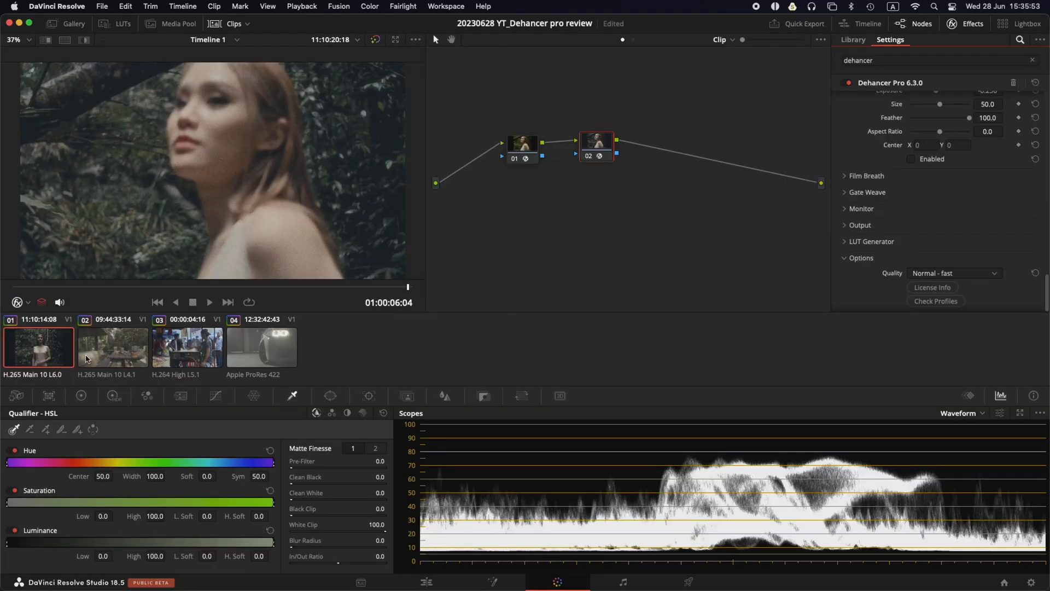
pyautogui.moveTo(23, 289)
pyautogui.mouseDown()
pyautogui.moveTo(342, 290)
pyautogui.moveTo(26, 280)
pyautogui.mouseUp()
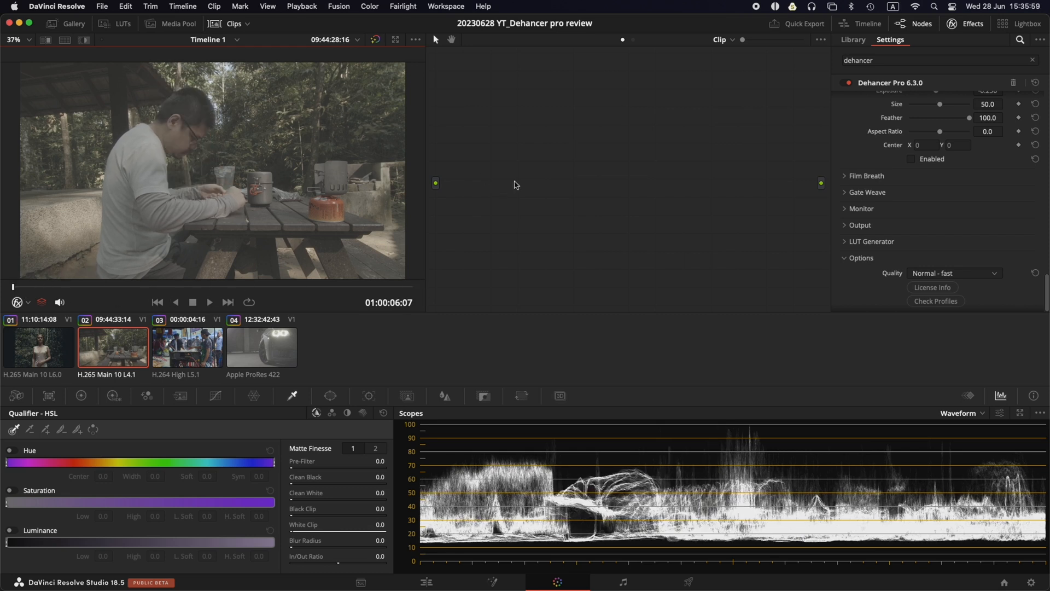
pyautogui.click(627, 169)
pyautogui.hotkey('alt', 's')
pyautogui.moveTo(548, 134); pyautogui.dragTo(510, 143)
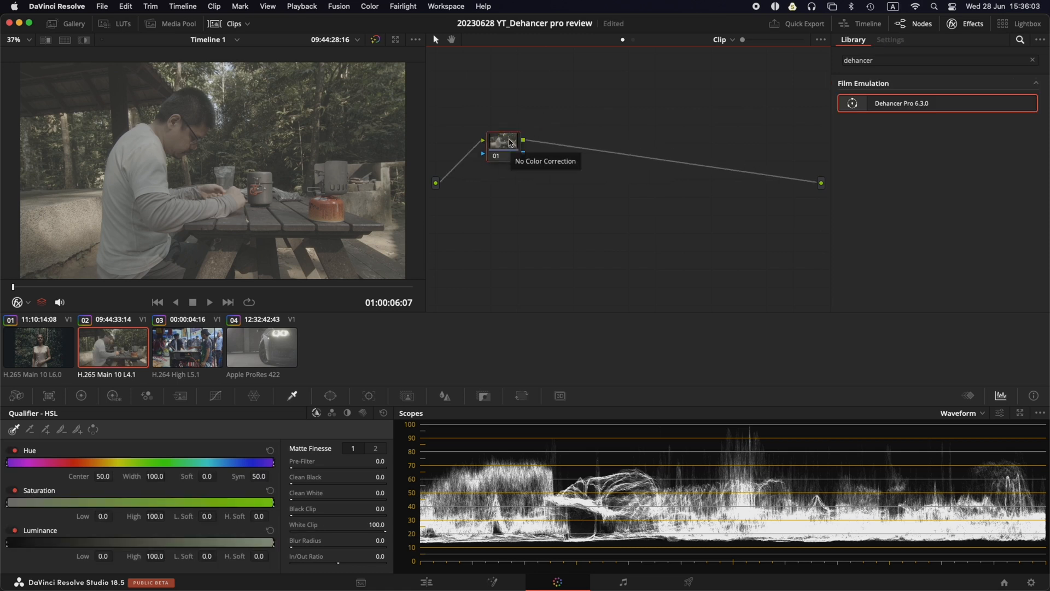
# Step: Apply the ZlogColor effect to the first node and set its output color space to Rec709
pyautogui.click(948, 61)
pyautogui.press('super+a')
pyautogui.write('zlog')
pyautogui.moveTo(915, 103); pyautogui.dragTo(503, 143)
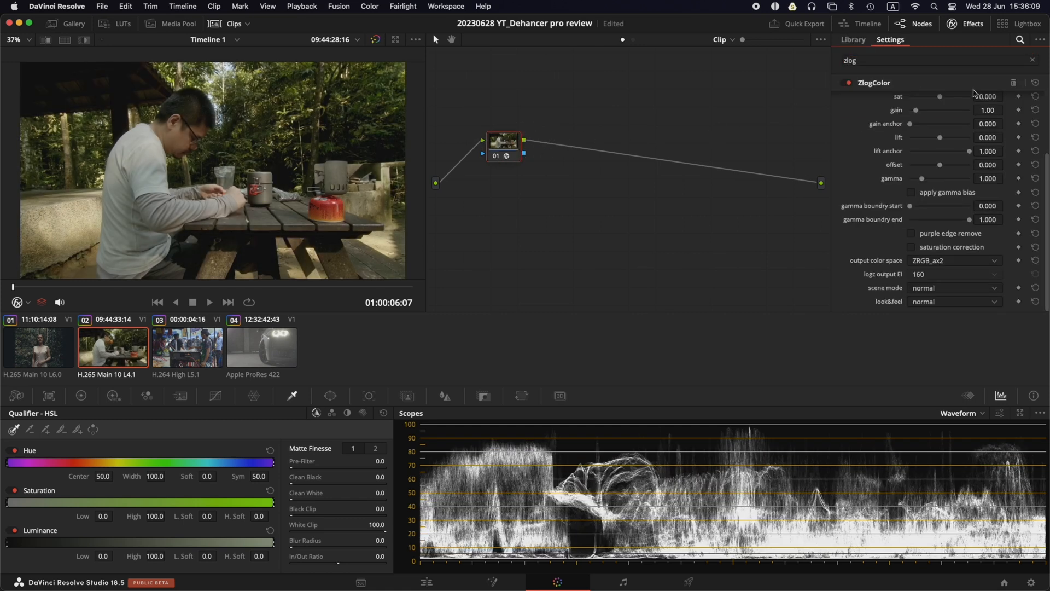
pyautogui.click(952, 261)
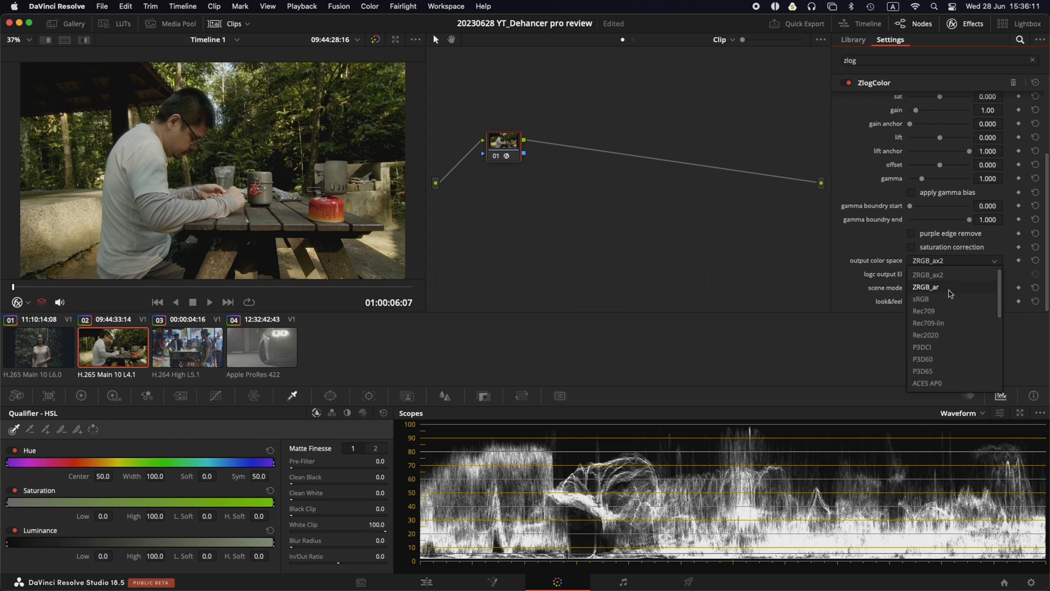
pyautogui.click(926, 309)
# Step: Add a serial node after the ZlogColor node and apply Dehancer Pro to it
pyautogui.click(496, 143)
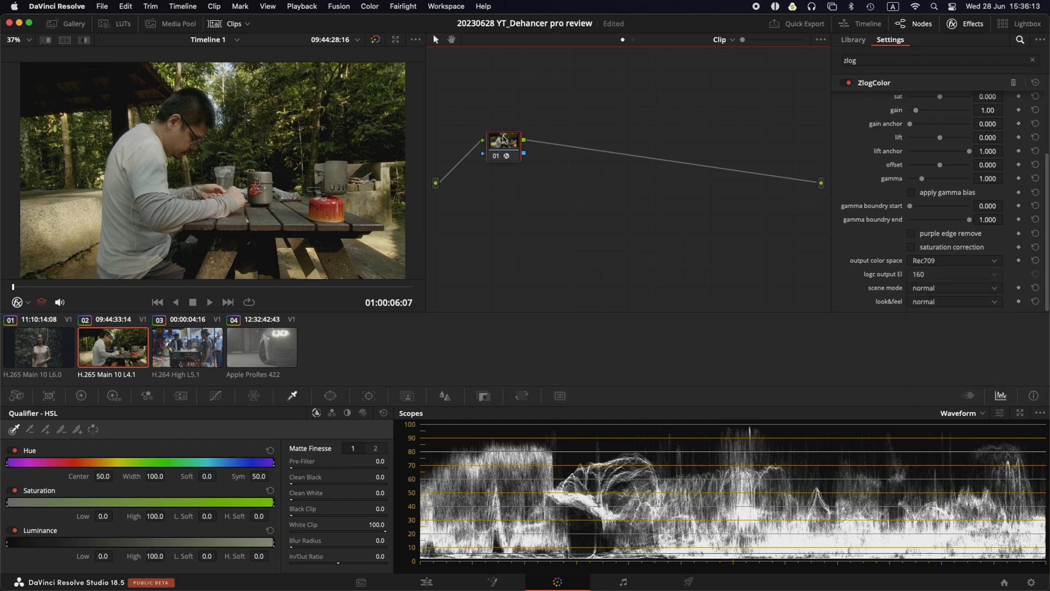
pyautogui.hotkey('alt', 's')
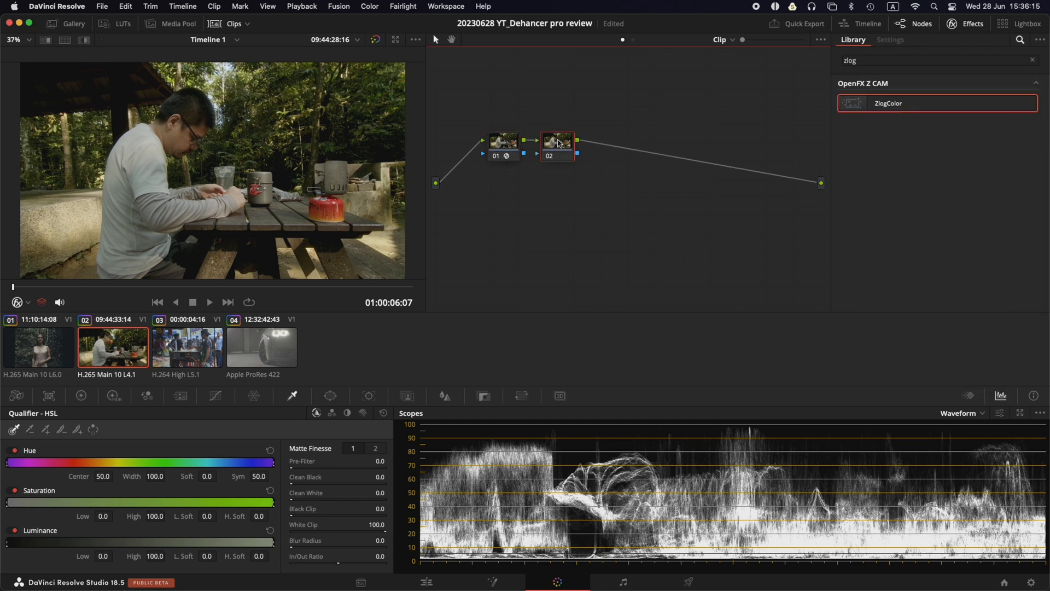
pyautogui.doubleClick(942, 59)
pyautogui.write('dehancer')
pyautogui.moveTo(903, 103); pyautogui.dragTo(568, 144)
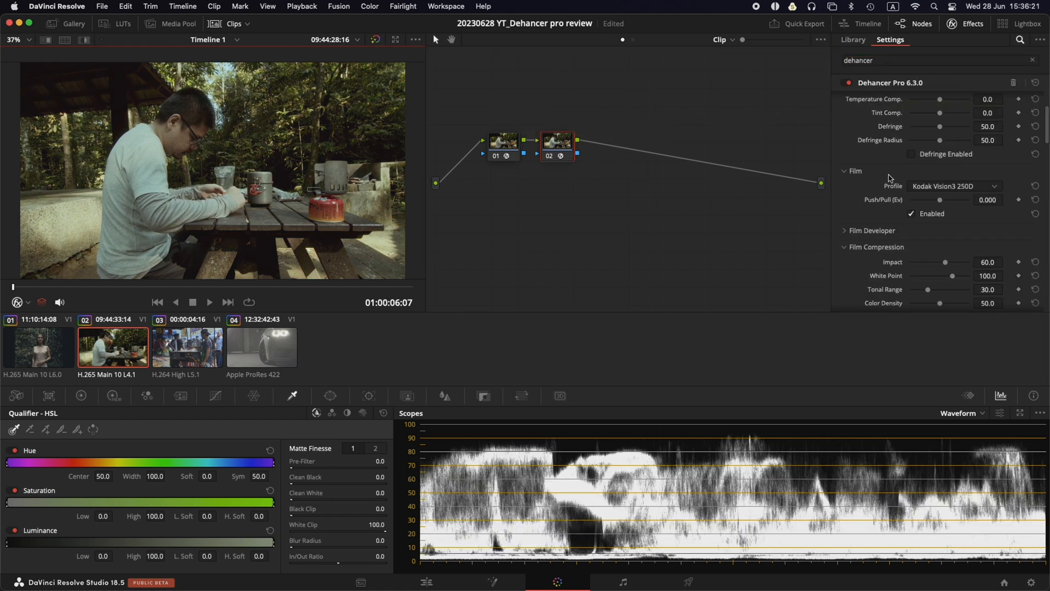
# Step: Choose Rec.709 as the Dehancer input source
pyautogui.scroll(3, 882, 174)
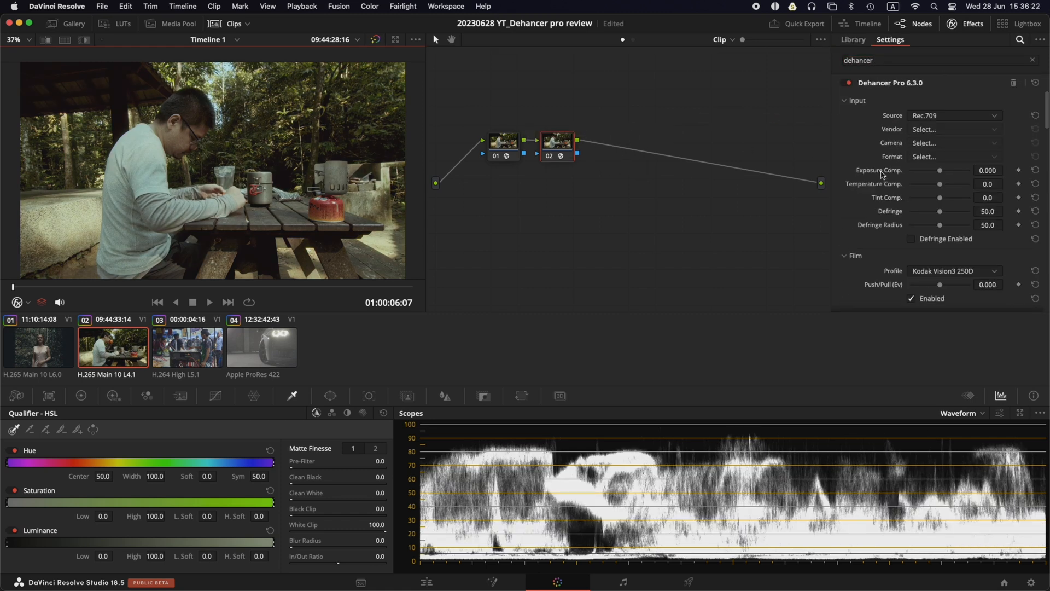
pyautogui.click(936, 117)
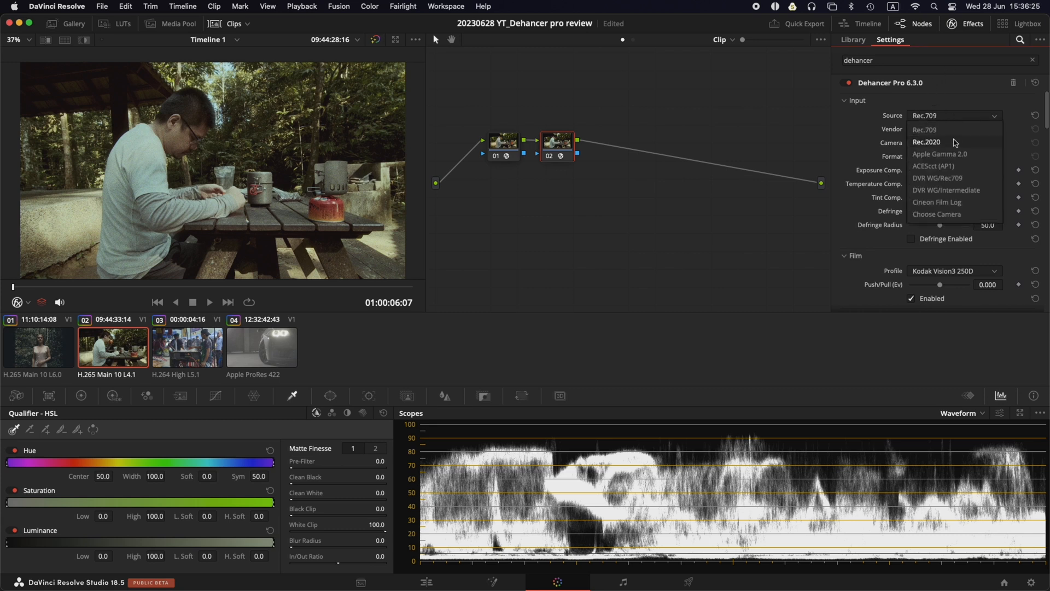
pyautogui.click(922, 134)
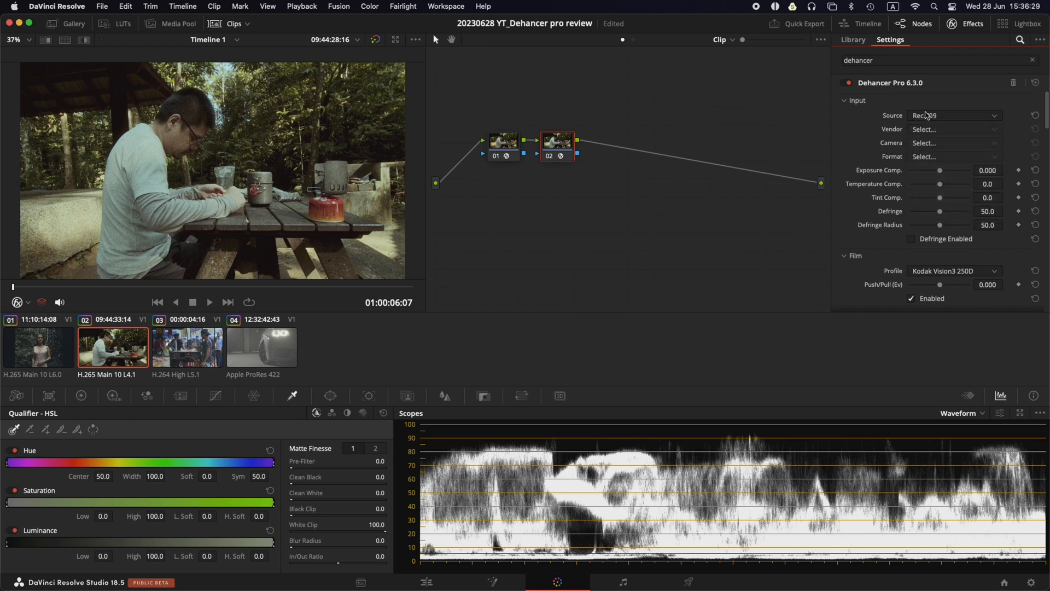
# Step: Set the Dehancer film profile to Kodak Vision3 50D and enable Film Compression
pyautogui.scroll(-2, 935, 159)
pyautogui.scroll(1, 925, 156)
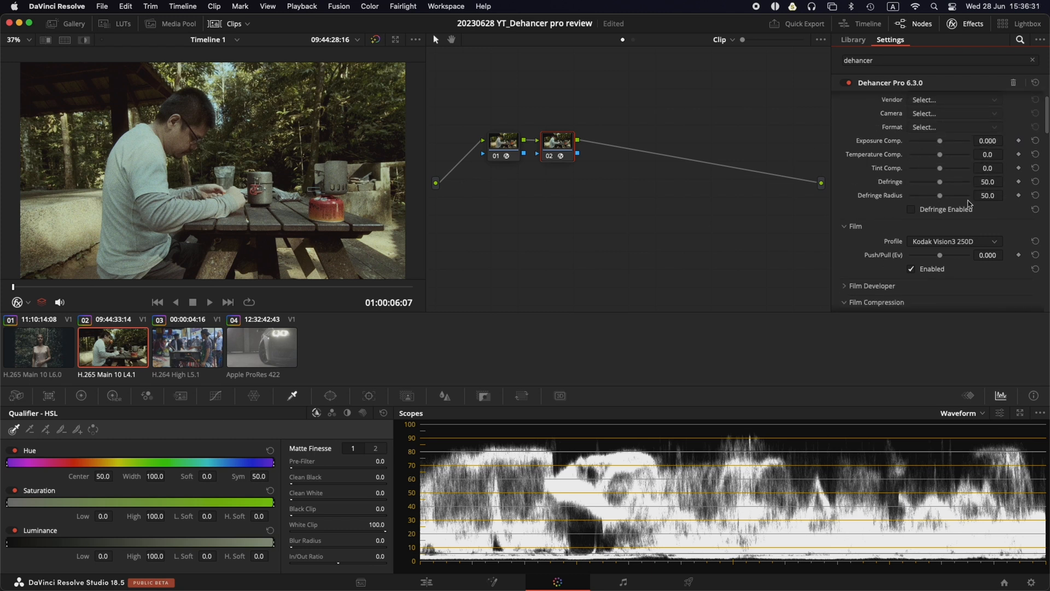
pyautogui.scroll(-2, 935, 189)
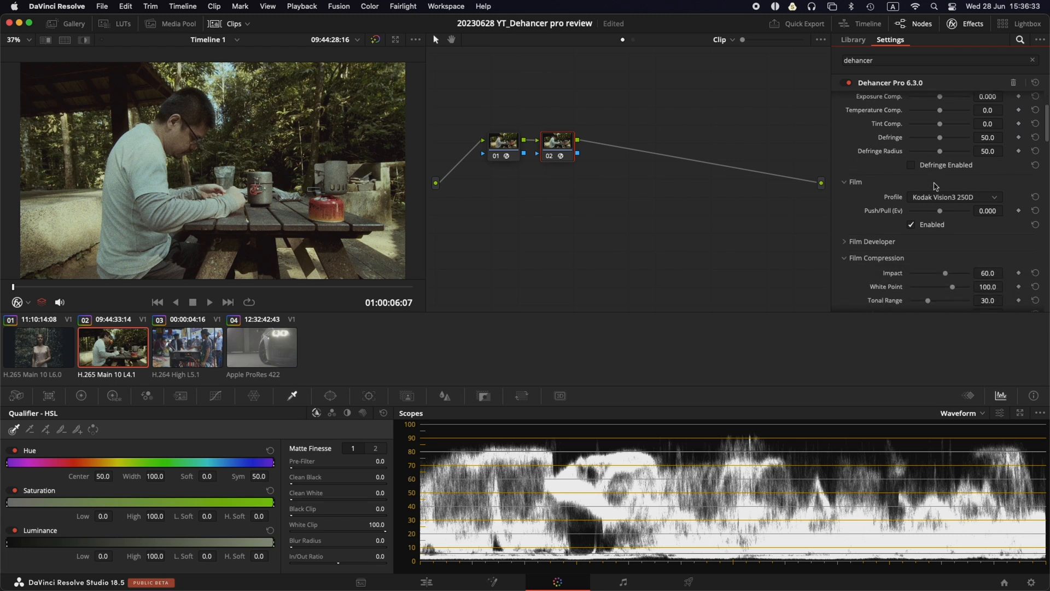
pyautogui.click(944, 197)
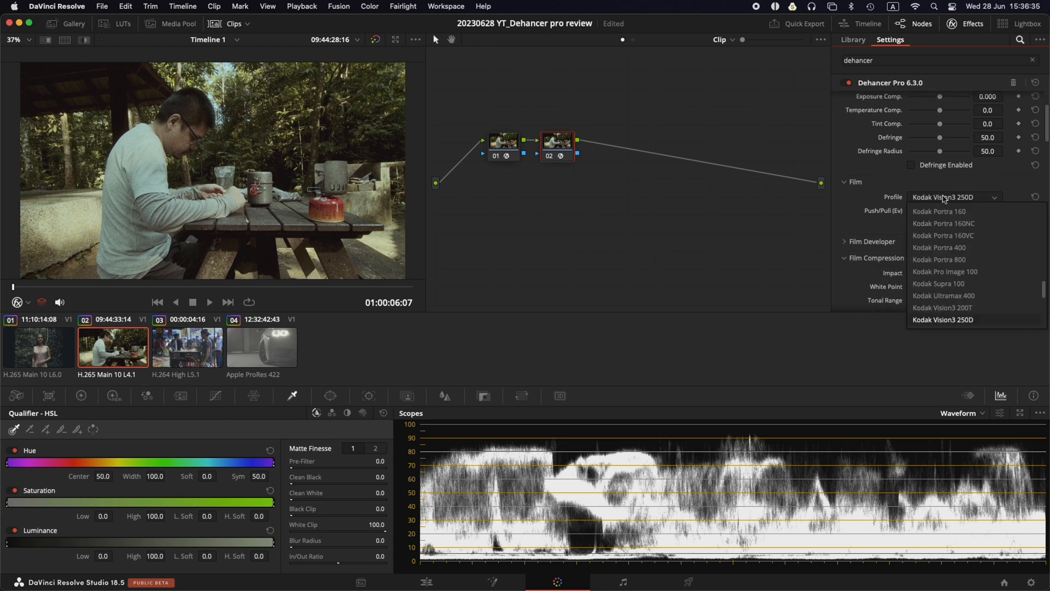
pyautogui.scroll(-2, 952, 229)
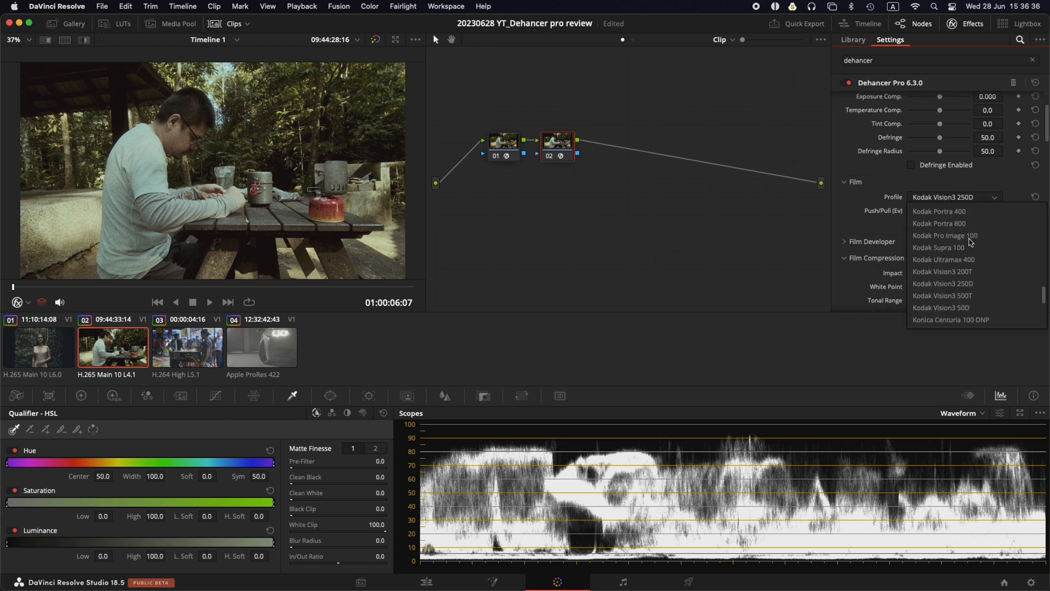
pyautogui.click(971, 307)
pyautogui.scroll(-3, 949, 203)
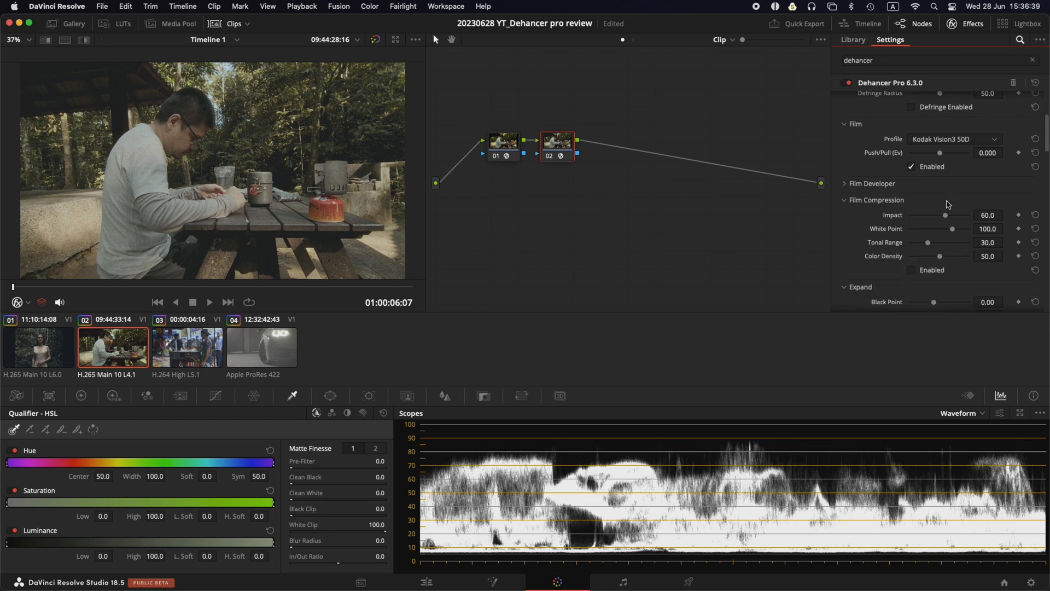
pyautogui.scroll(-1, 932, 236)
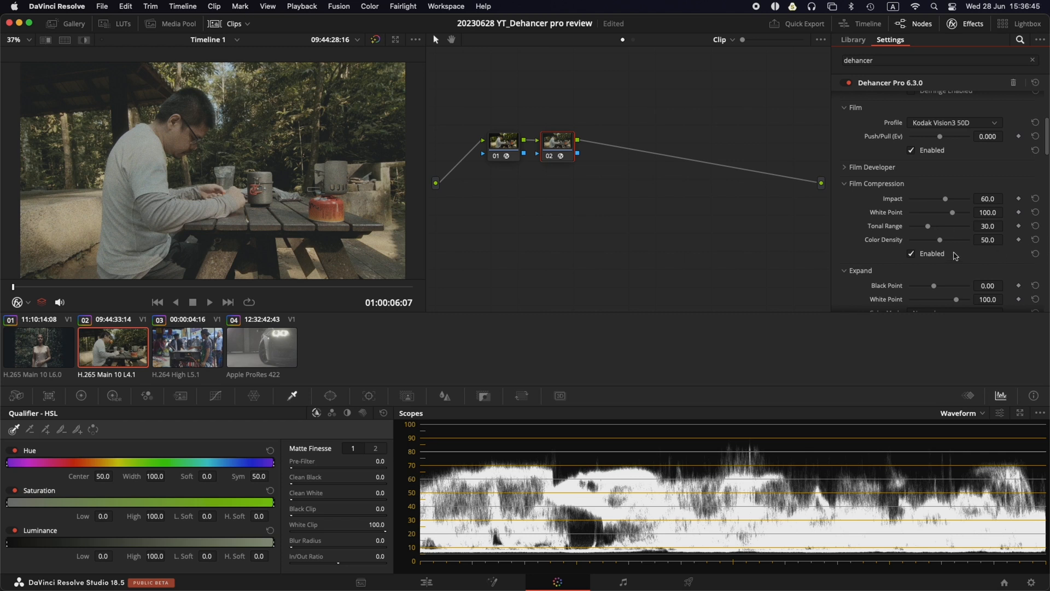
# Step: Set the print profile to Kodak 2383 Print Film and enable the Analogue Range Limiter
pyautogui.scroll(-4, 966, 240)
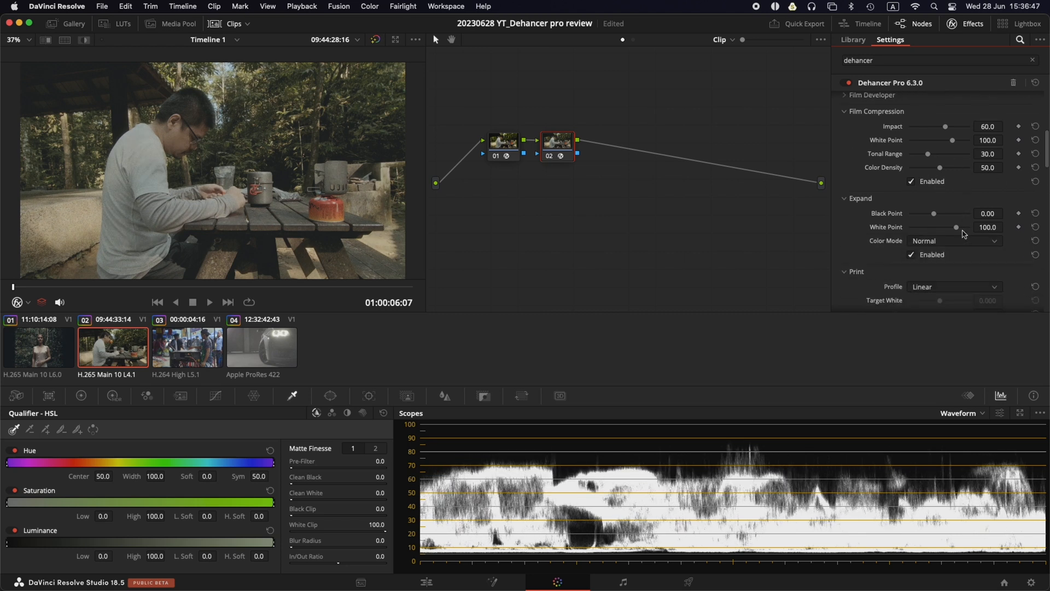
pyautogui.scroll(-4, 964, 234)
pyautogui.click(951, 217)
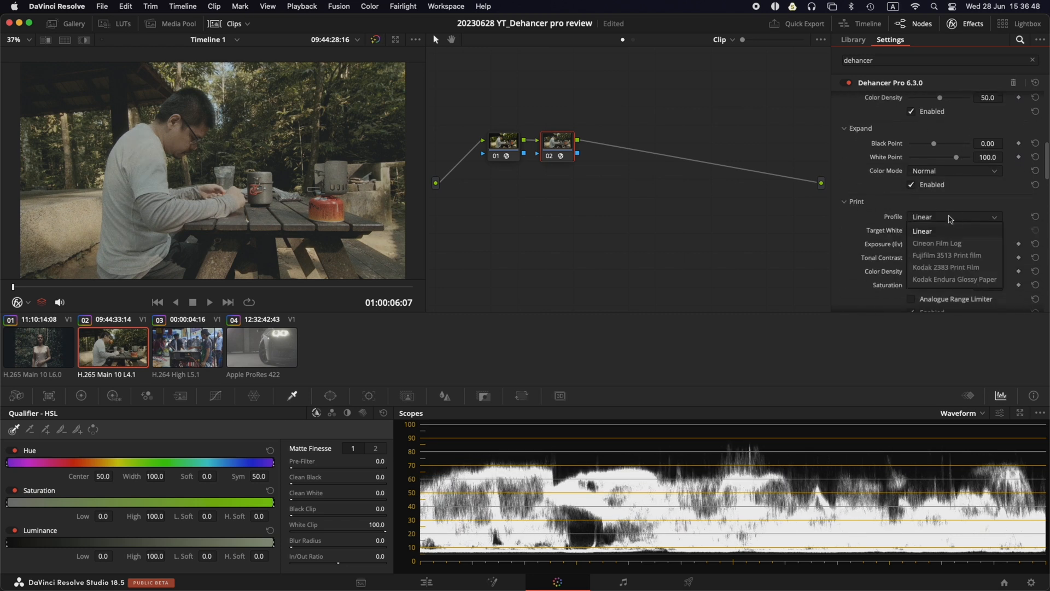
pyautogui.click(957, 268)
pyautogui.scroll(-3, 939, 248)
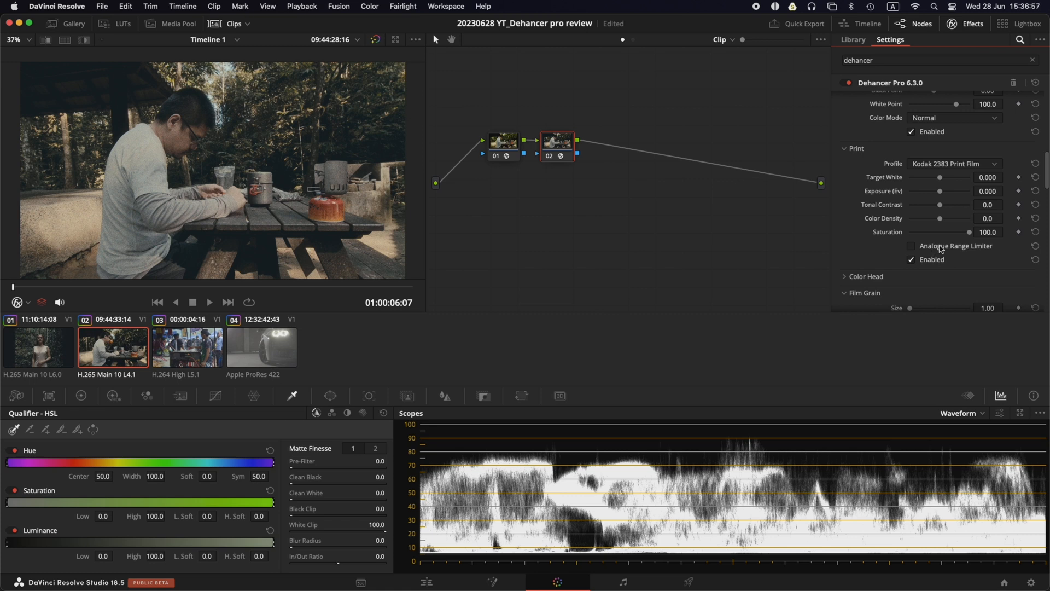
pyautogui.click(941, 249)
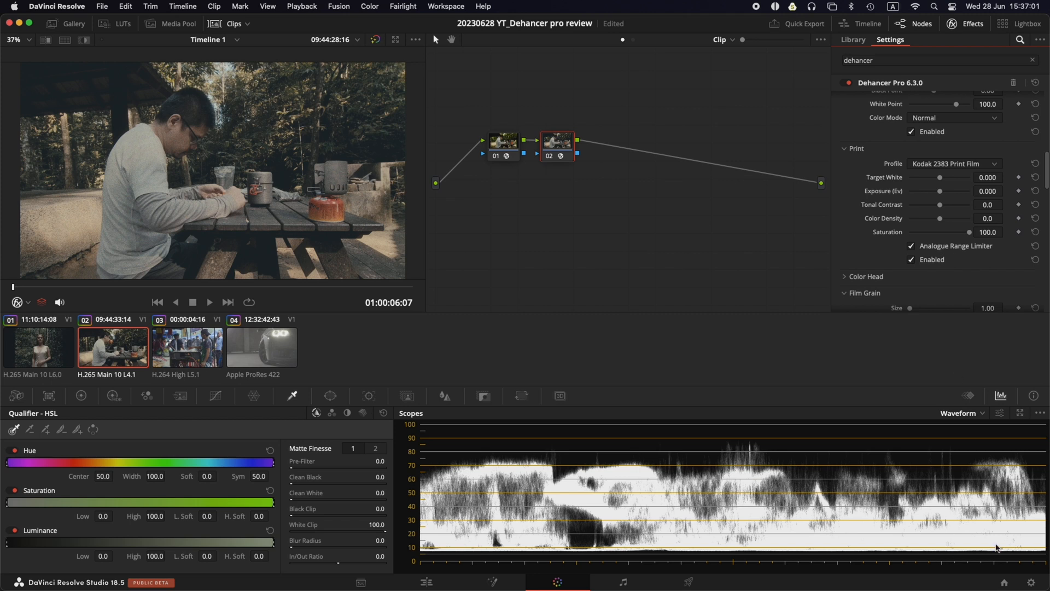
# Step: Review Dehancer's remaining settings, from film grain, halation, bloom and vignette down to the output and quality options
pyautogui.scroll(-6, 937, 243)
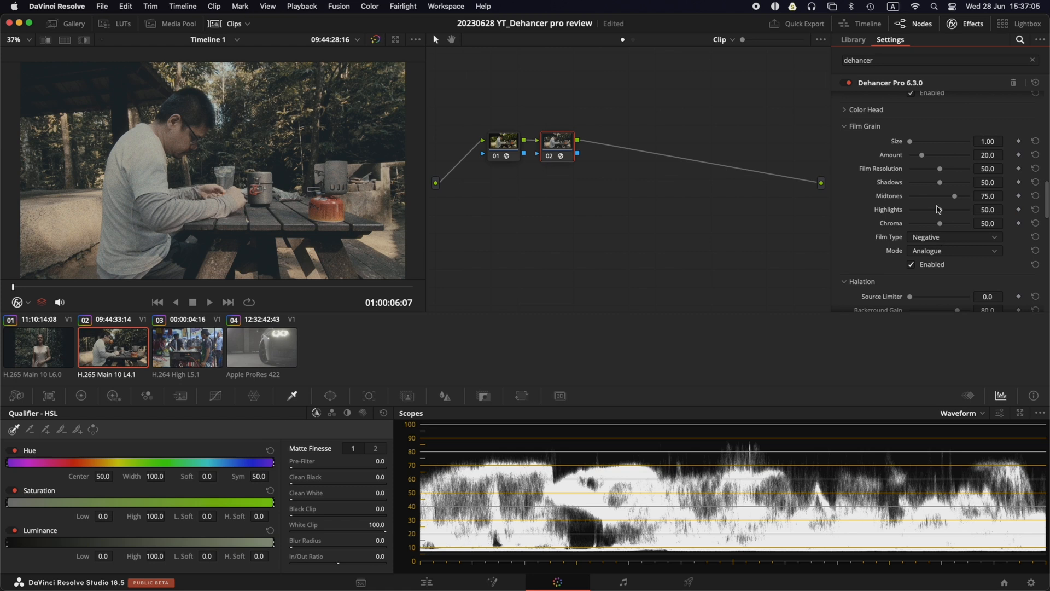
pyautogui.scroll(-3, 938, 210)
pyautogui.scroll(-12, 949, 202)
pyautogui.scroll(-7, 946, 217)
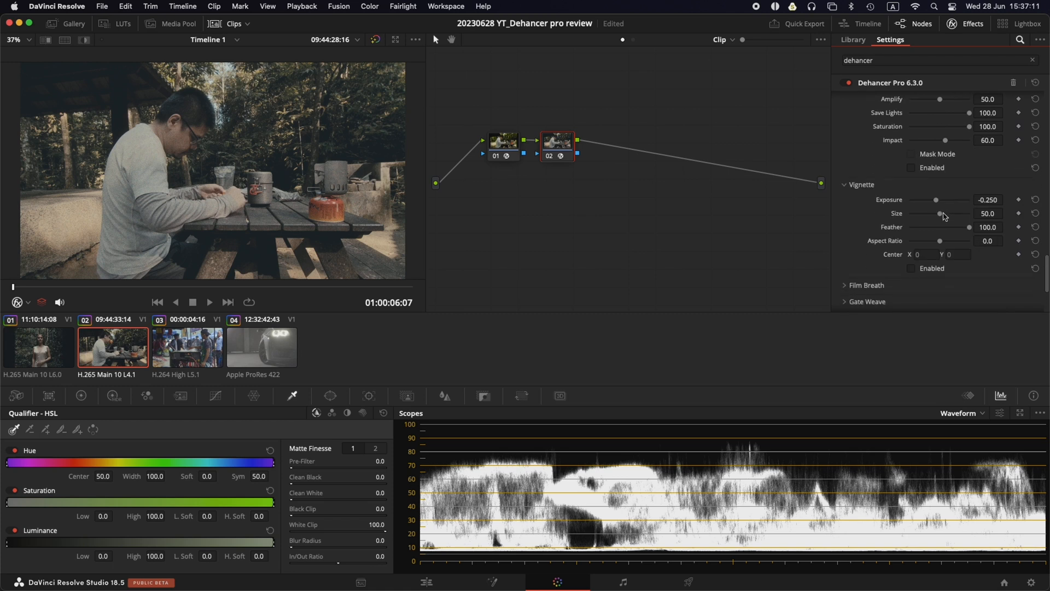
pyautogui.scroll(-8, 946, 216)
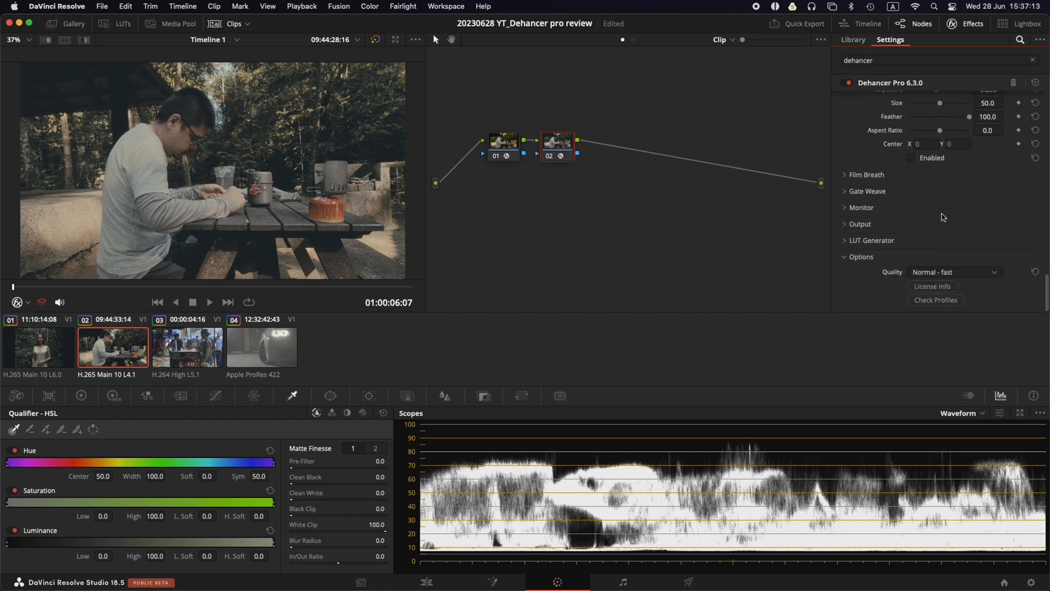
# Step: Toggle the Dehancer node off and on to compare the picnic table shot, and review its print and film compression settings
pyautogui.click(567, 149)
pyautogui.press('super+d')
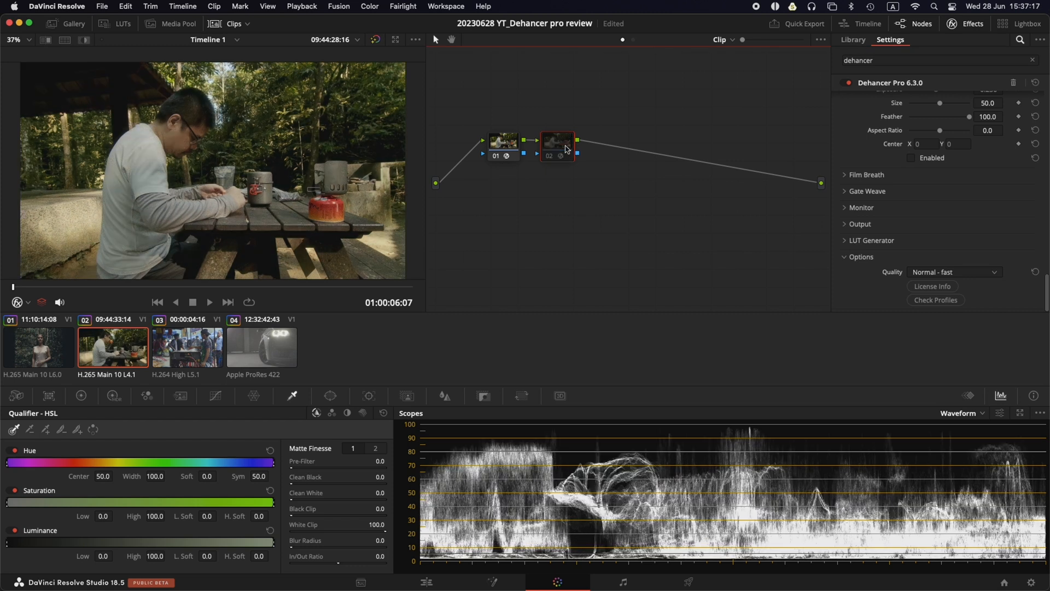
pyautogui.press('super+d')
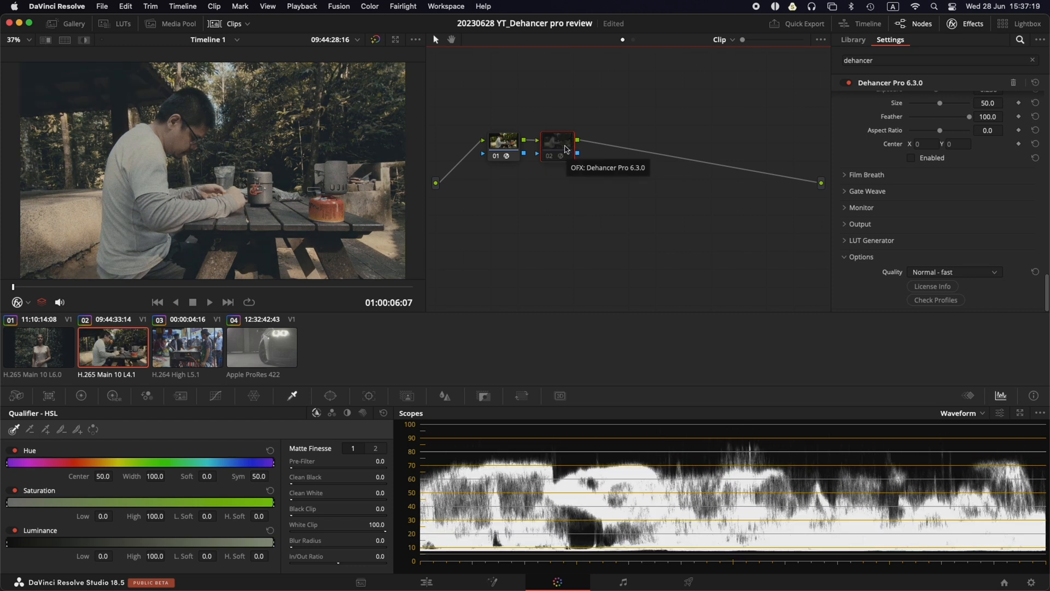
pyautogui.press('super+d')
pyautogui.press('super+d')
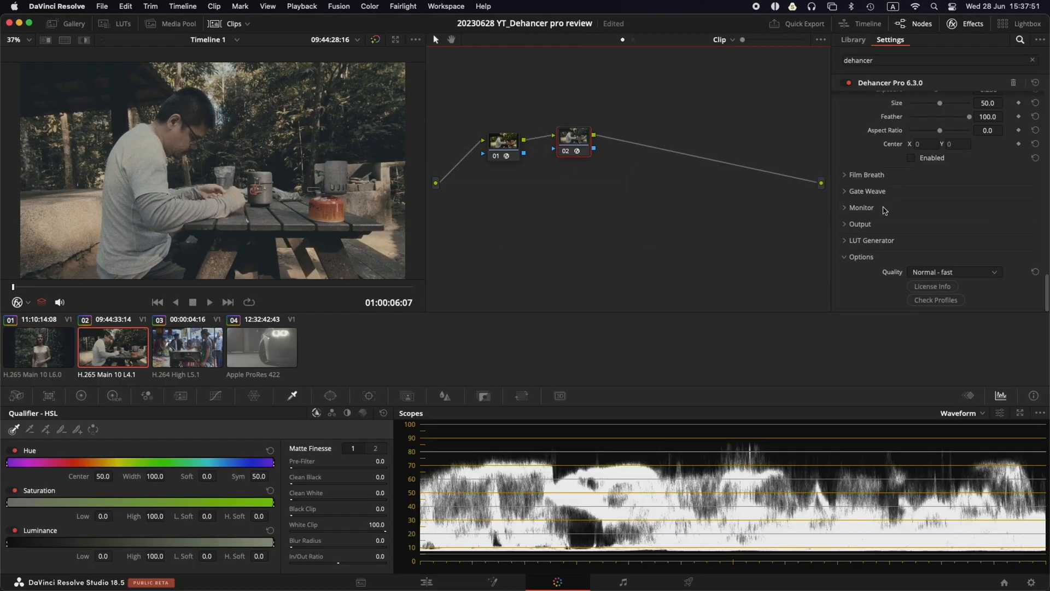
pyautogui.scroll(10, 924, 214)
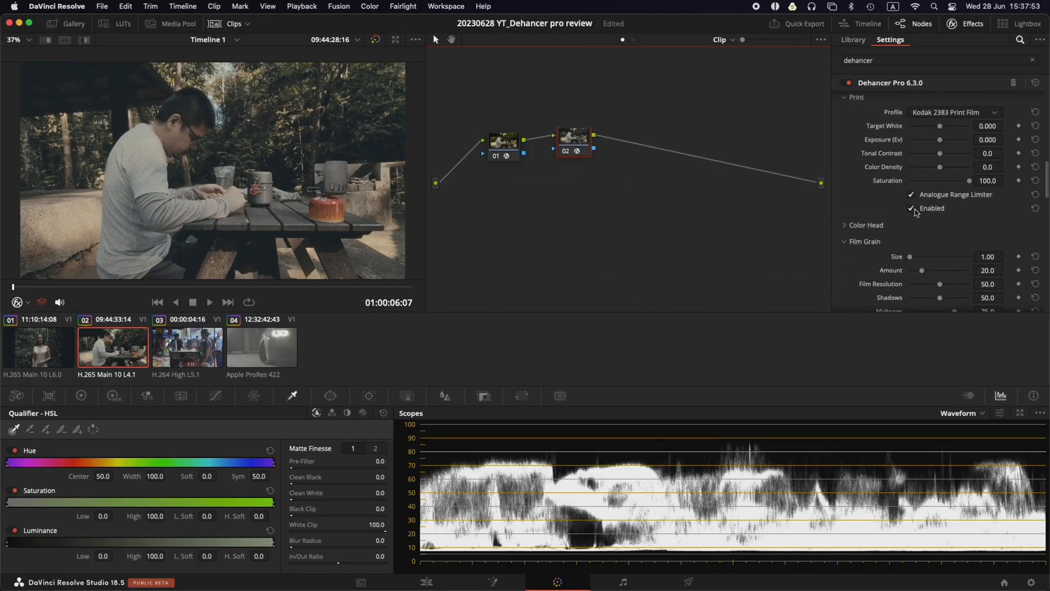
pyautogui.scroll(5, 913, 213)
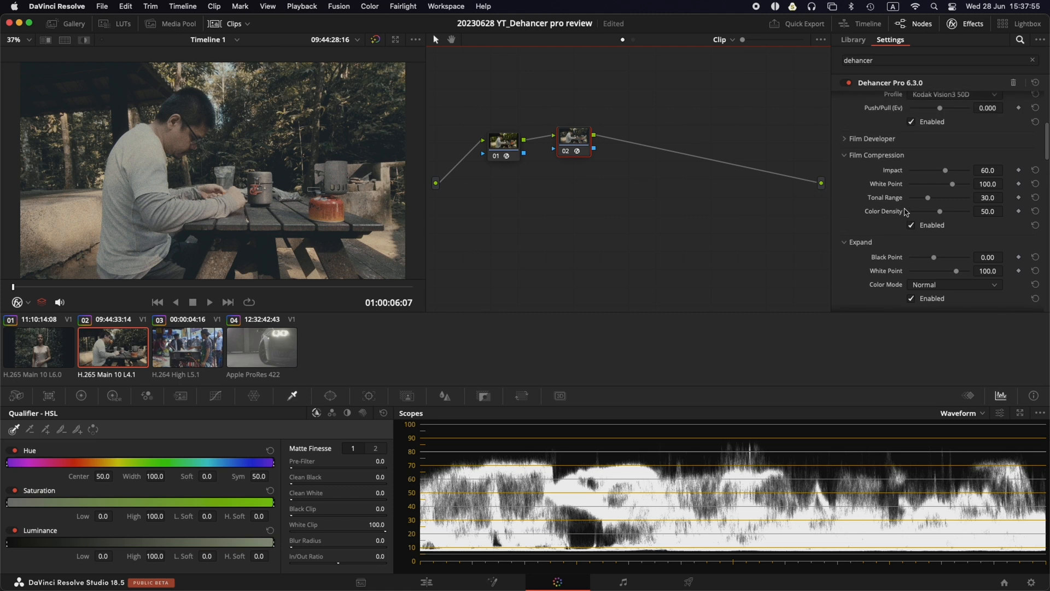
pyautogui.click(569, 142)
# Step: Open the third clip, of the street food stall, and apply Dehancer Pro to its node with Rec.709 as the source
pyautogui.click(190, 353)
pyautogui.moveTo(22, 287)
pyautogui.mouseDown()
pyautogui.moveTo(405, 292)
pyautogui.moveTo(16, 295)
pyautogui.moveTo(418, 302)
pyautogui.moveTo(24, 303)
pyautogui.moveTo(424, 302)
pyautogui.moveTo(13, 304)
pyautogui.moveTo(410, 307)
pyautogui.moveTo(23, 298)
pyautogui.moveTo(333, 312)
pyautogui.moveTo(177, 301)
pyautogui.moveTo(277, 299)
pyautogui.moveTo(13, 304)
pyautogui.mouseUp()
pyautogui.click(527, 145)
pyautogui.hotkey('alt', 's')
pyautogui.moveTo(533, 131); pyautogui.dragTo(542, 131)
pyautogui.moveTo(955, 111); pyautogui.dragTo(555, 136)
pyautogui.scroll(5, 936, 169)
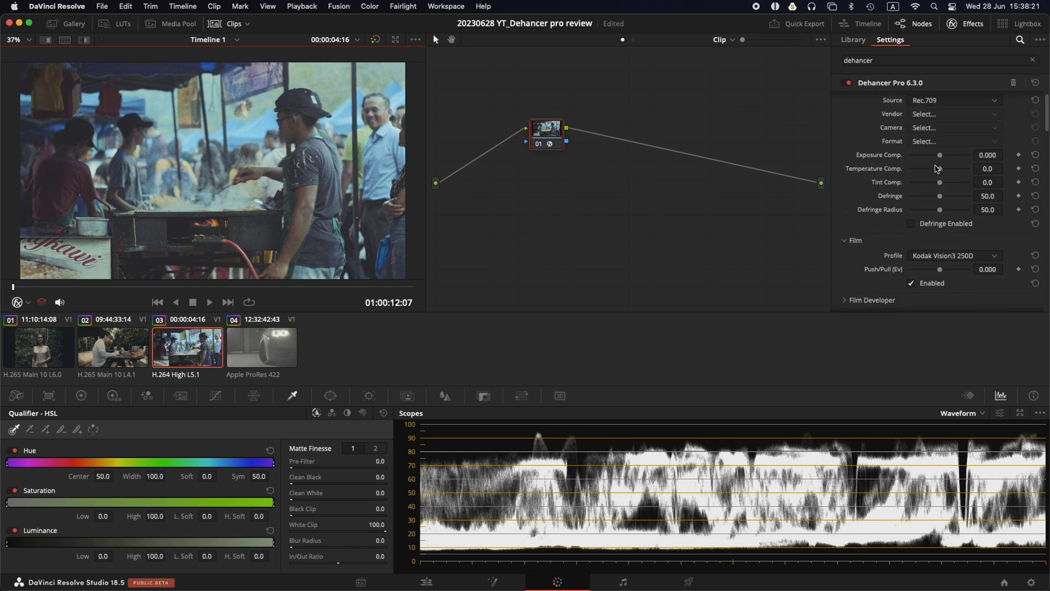
pyautogui.click(955, 116)
pyautogui.click(937, 120)
# Step: Set the food stall clip's film profile to Kodak Gold 200 and enable Film Compression
pyautogui.scroll(-4, 946, 162)
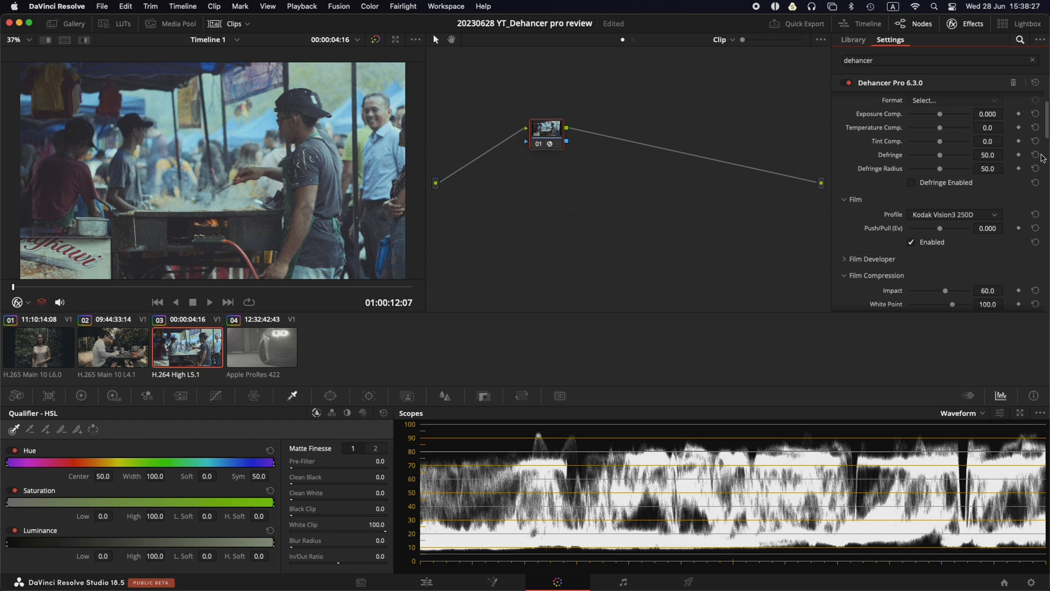
pyautogui.scroll(-2, 1046, 158)
pyautogui.click(947, 184)
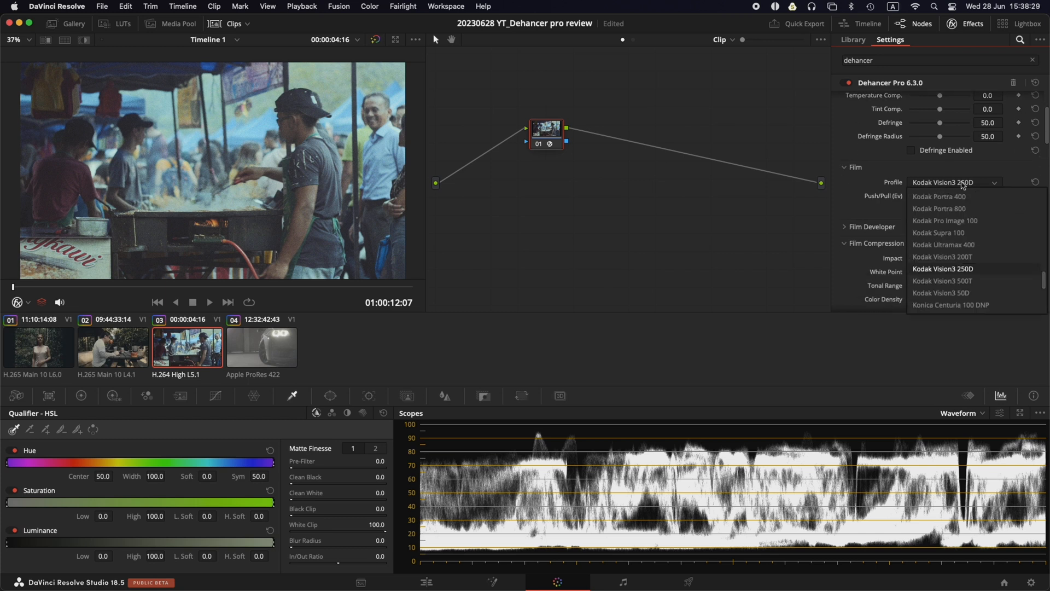
pyautogui.scroll(1, 965, 219)
pyautogui.scroll(5, 965, 219)
pyautogui.click(964, 202)
pyautogui.scroll(-2, 960, 224)
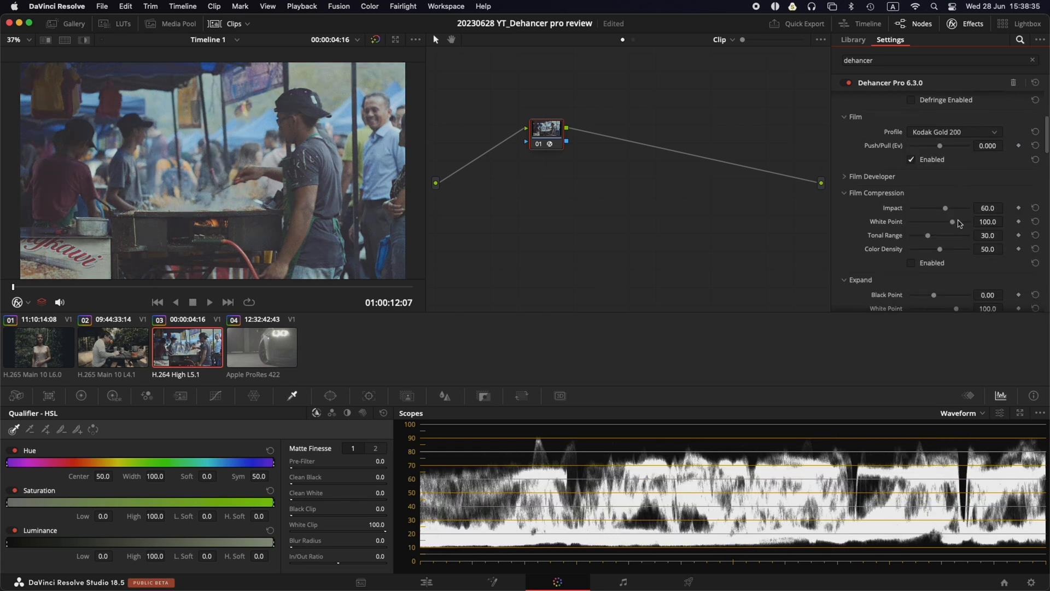
pyautogui.click(936, 264)
# Step: Set the print profile to Kodak Endura Glossy Paper and enable the Analogue Range Limiter on the food stall clip
pyautogui.scroll(-6, 939, 252)
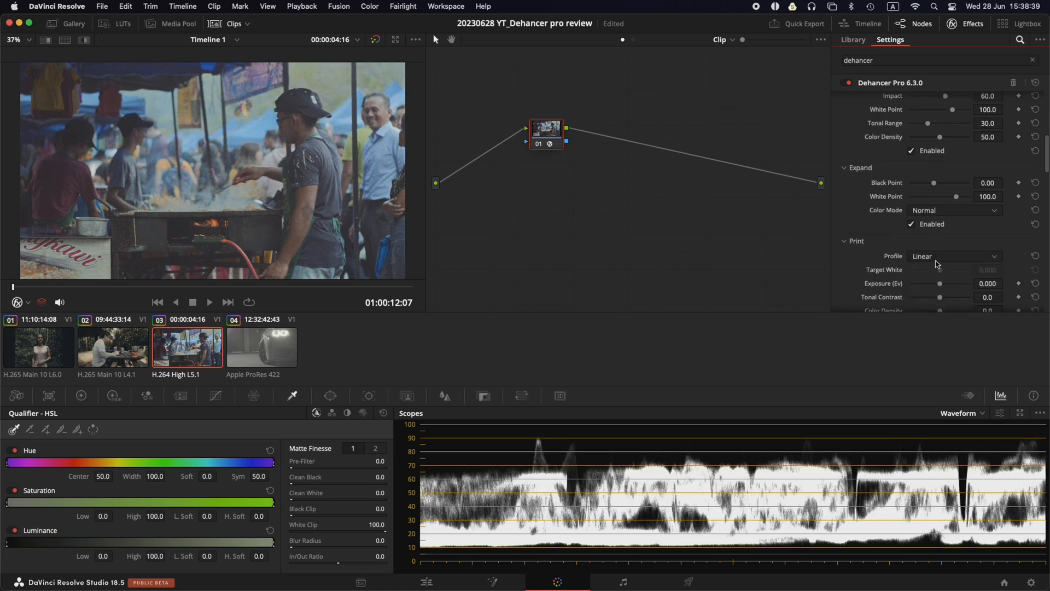
pyautogui.click(939, 224)
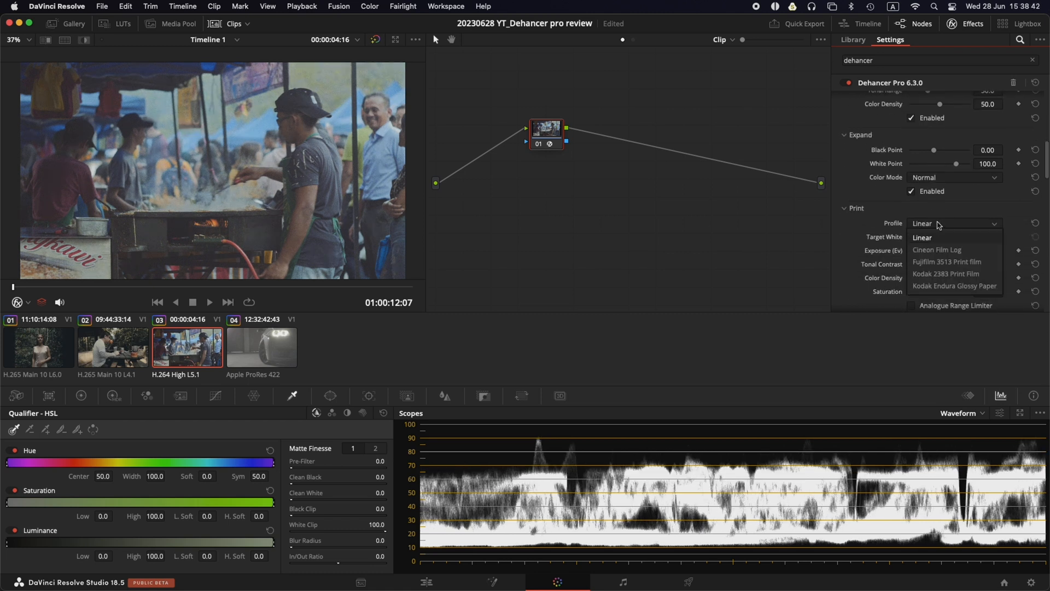
pyautogui.click(975, 286)
pyautogui.scroll(-1, 971, 231)
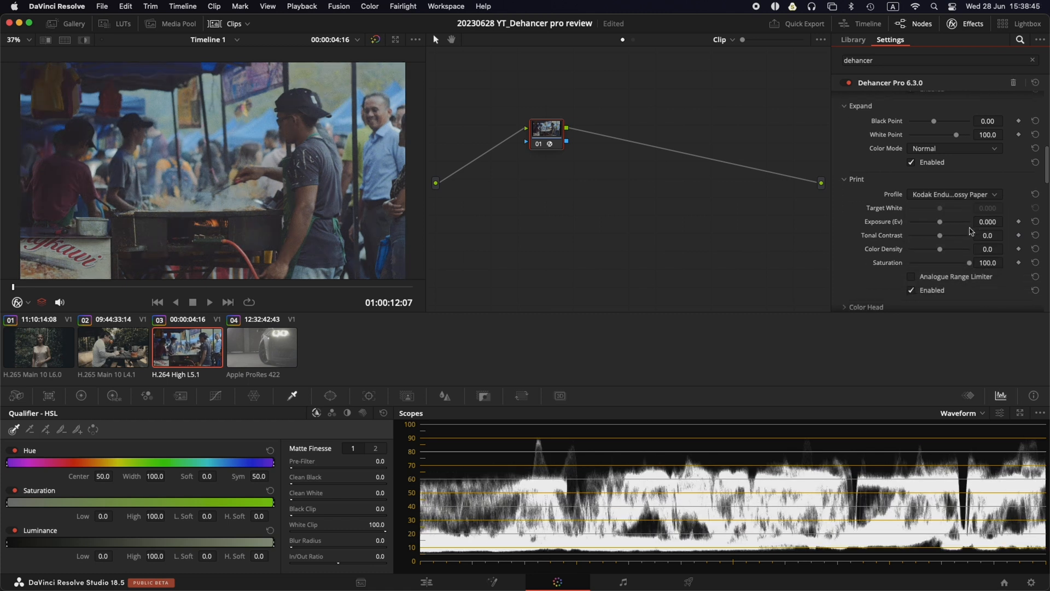
pyautogui.click(935, 278)
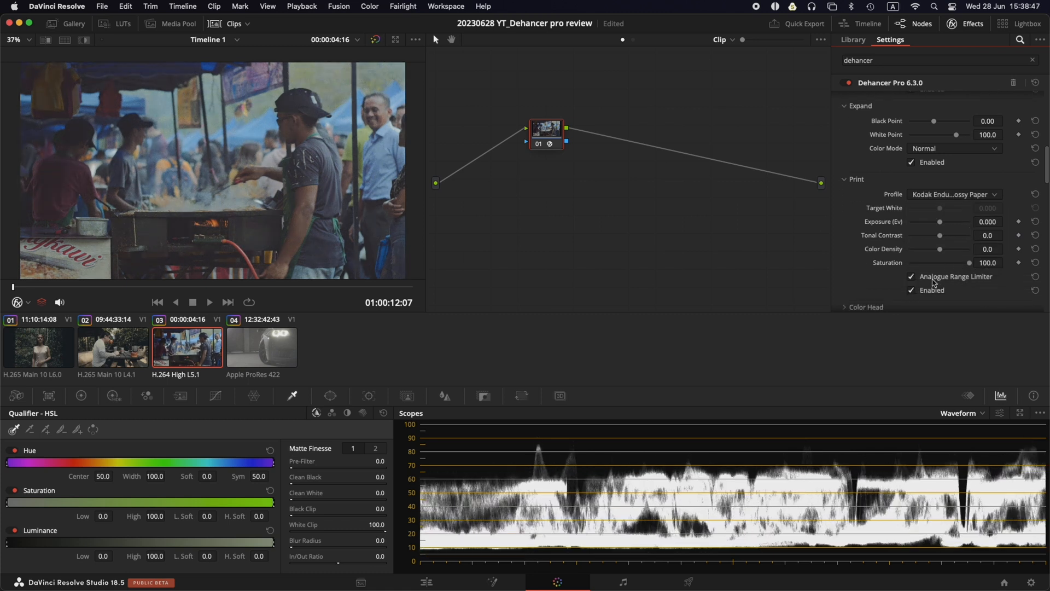
# Step: Look over the grain, halation and bloom settings, and change the film profile to Kodak Portra 160
pyautogui.scroll(-7, 937, 279)
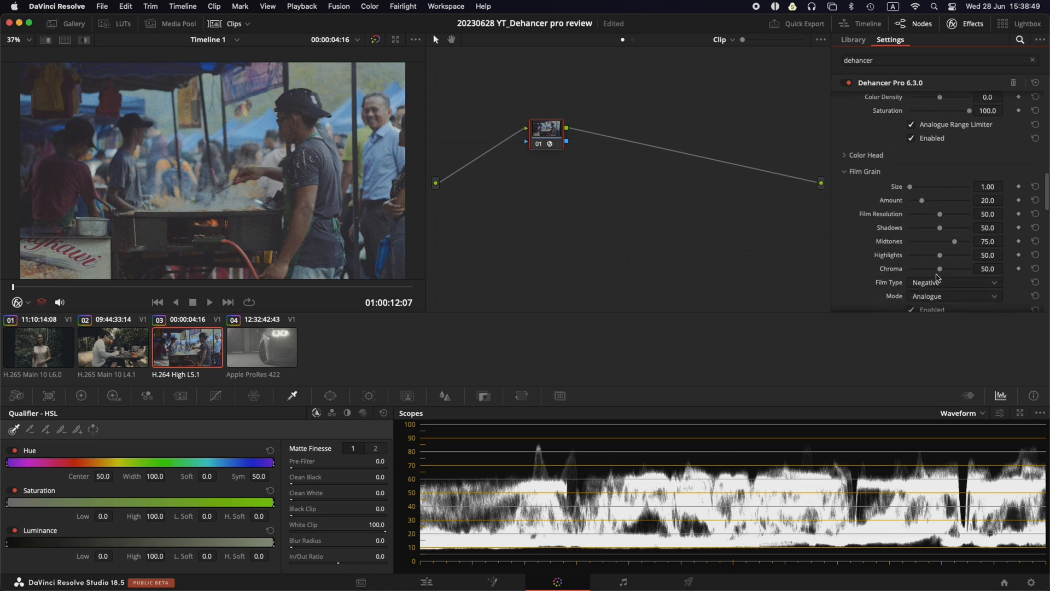
pyautogui.scroll(-6, 964, 224)
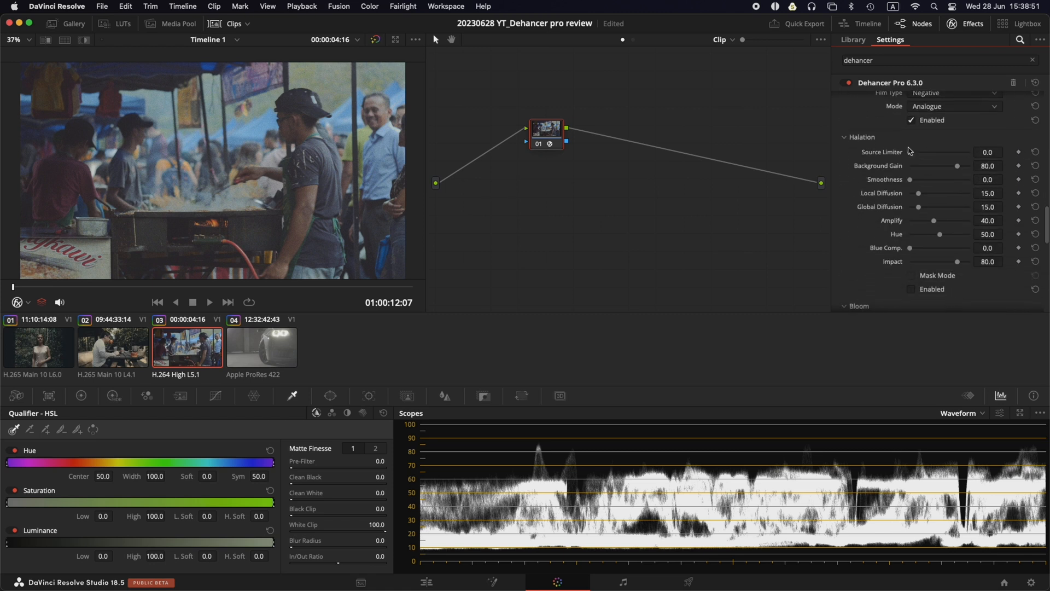
pyautogui.scroll(-4, 964, 224)
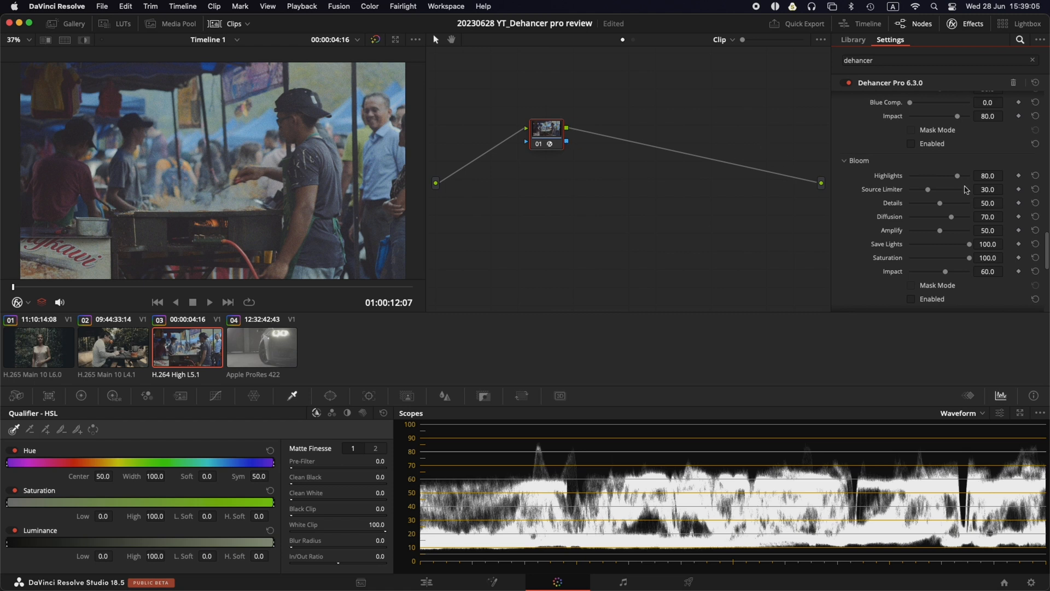
pyautogui.scroll(10, 962, 190)
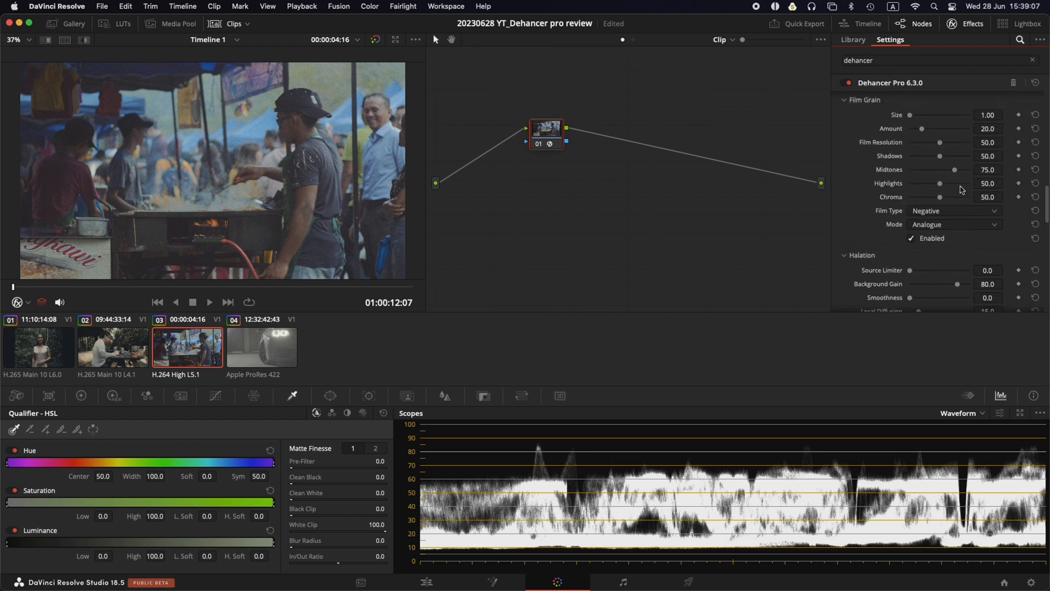
pyautogui.scroll(10, 962, 190)
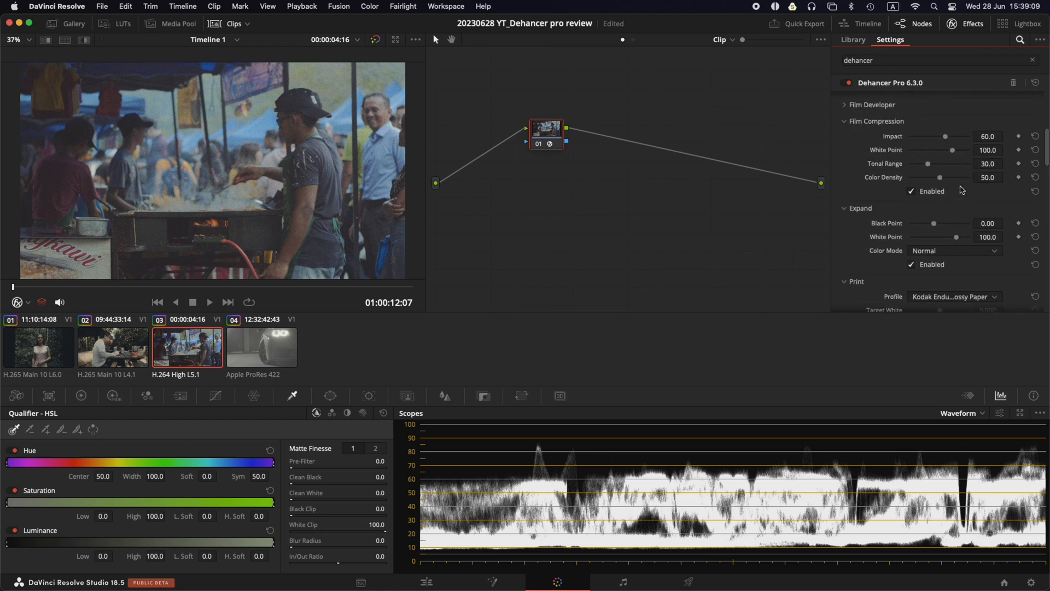
pyautogui.scroll(3, 962, 190)
pyautogui.click(955, 143)
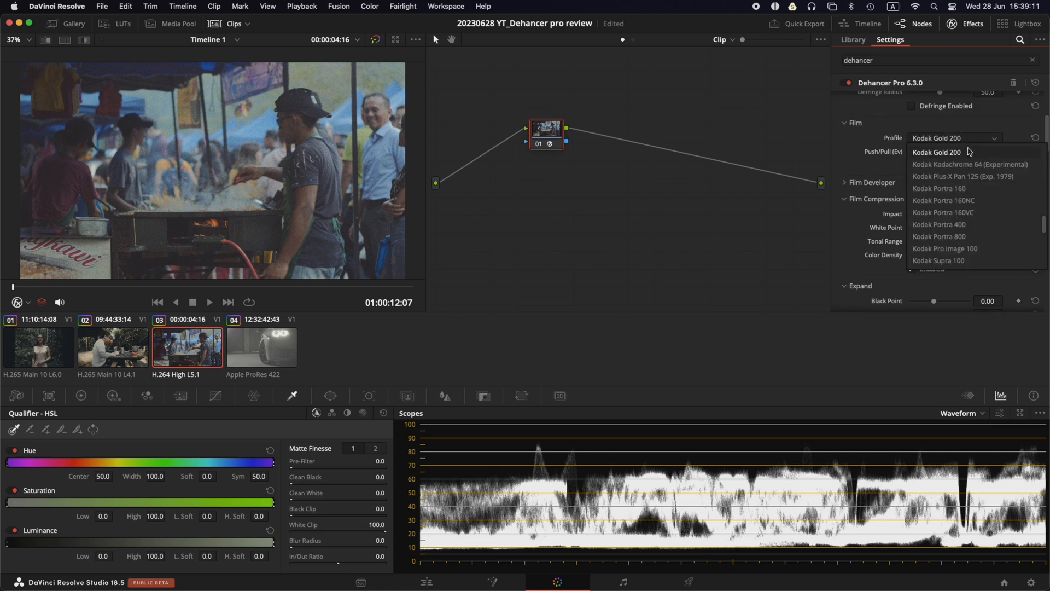
pyautogui.click(974, 193)
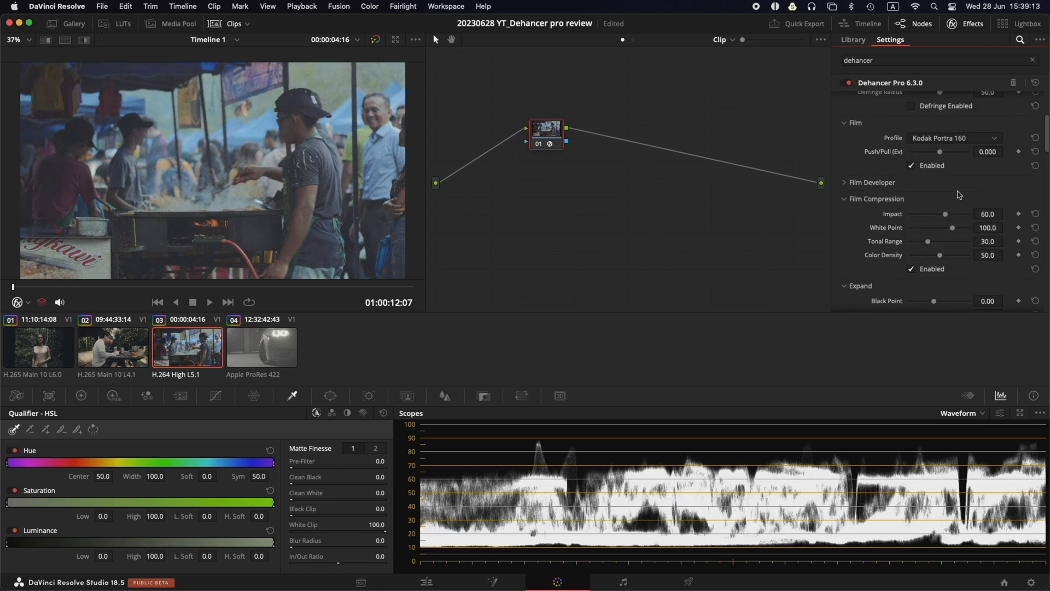
# Step: View the food stall clip at 100% zoom and compare the image with the Dehancer node off and on
pyautogui.click(25, 39)
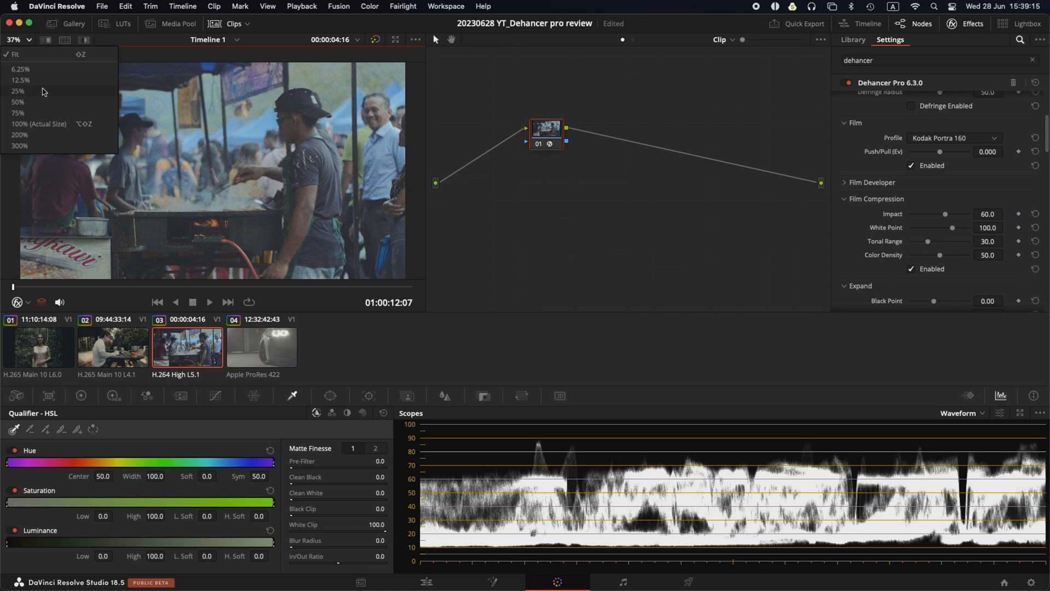
pyautogui.click(33, 117)
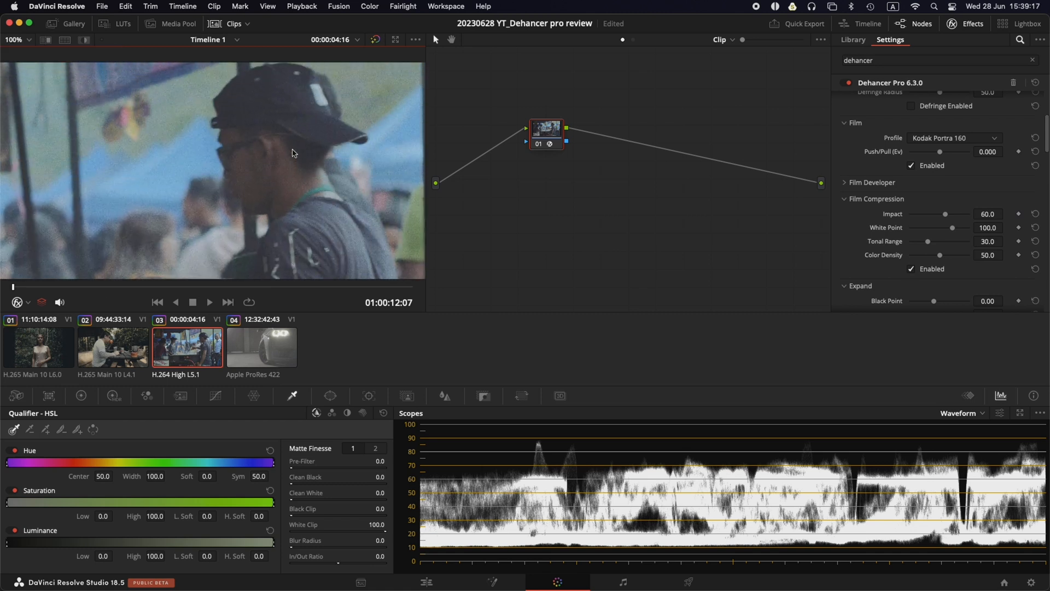
pyautogui.press('super+d')
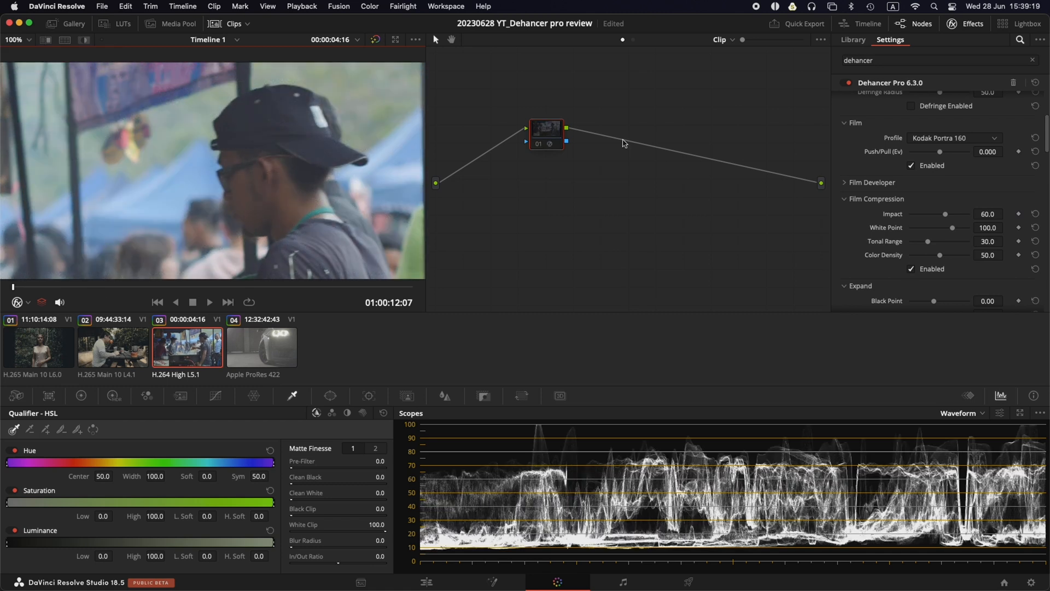
pyautogui.press('super+d')
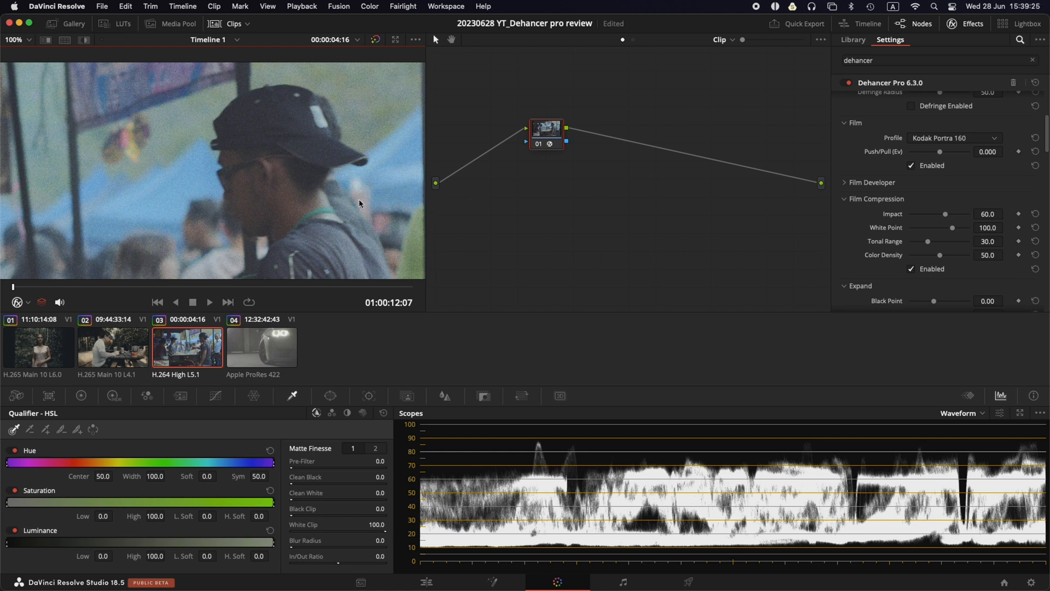
# Step: Look over the food stall clip's Dehancer settings, from input and film through compression, expand, print and grain to vignette
pyautogui.scroll(3, 908, 200)
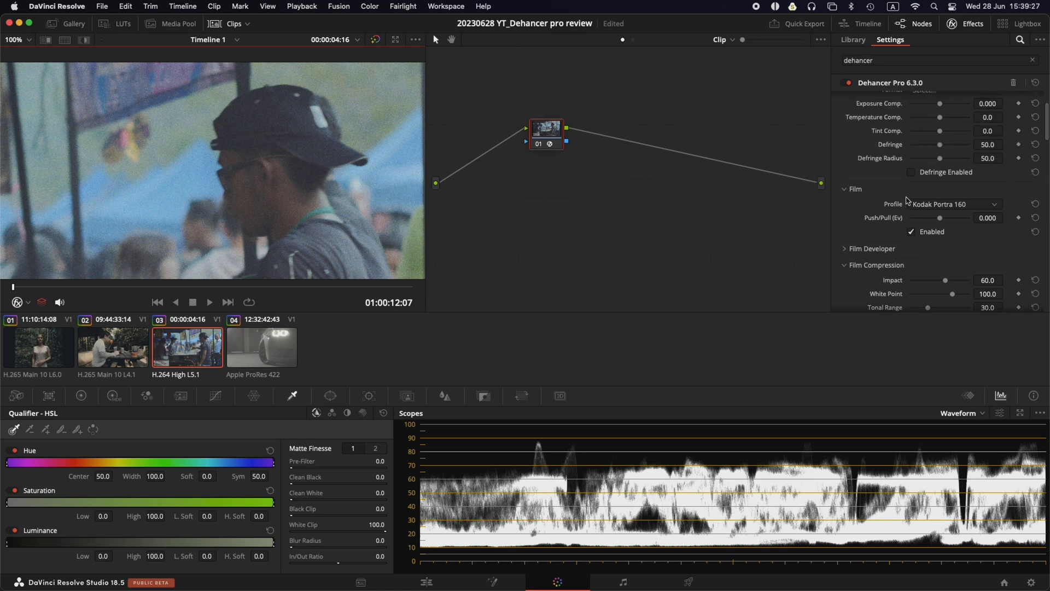
pyautogui.scroll(2, 908, 201)
pyautogui.scroll(-2, 907, 200)
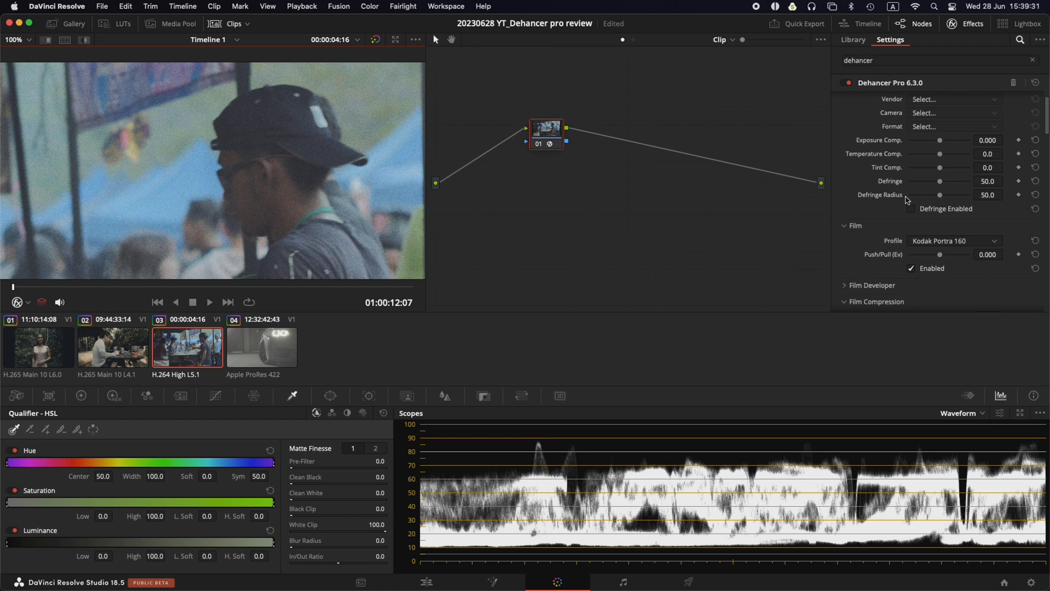
pyautogui.scroll(-3, 892, 205)
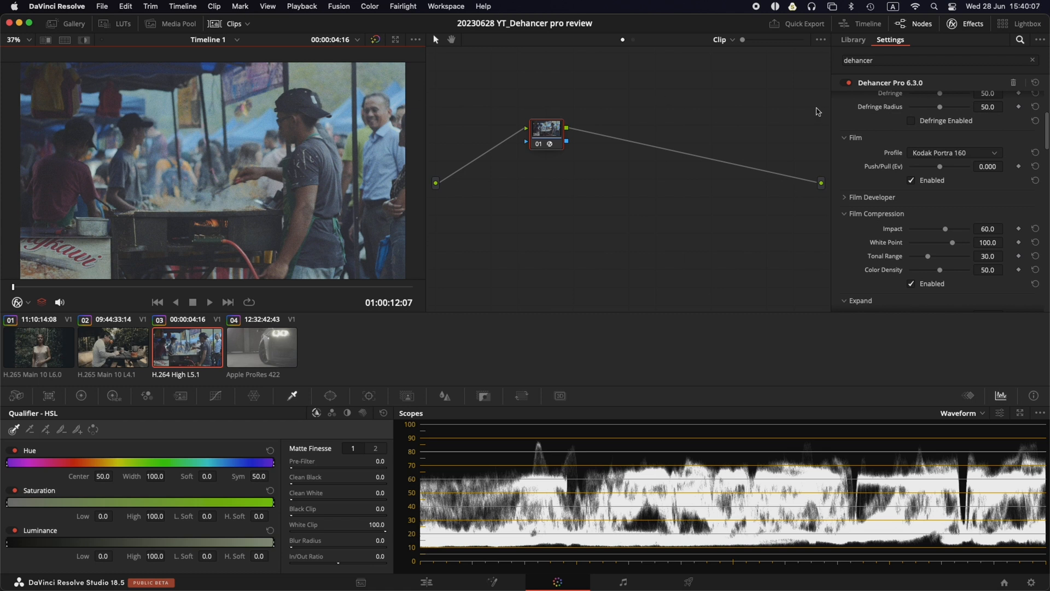
pyautogui.scroll(-3, 958, 230)
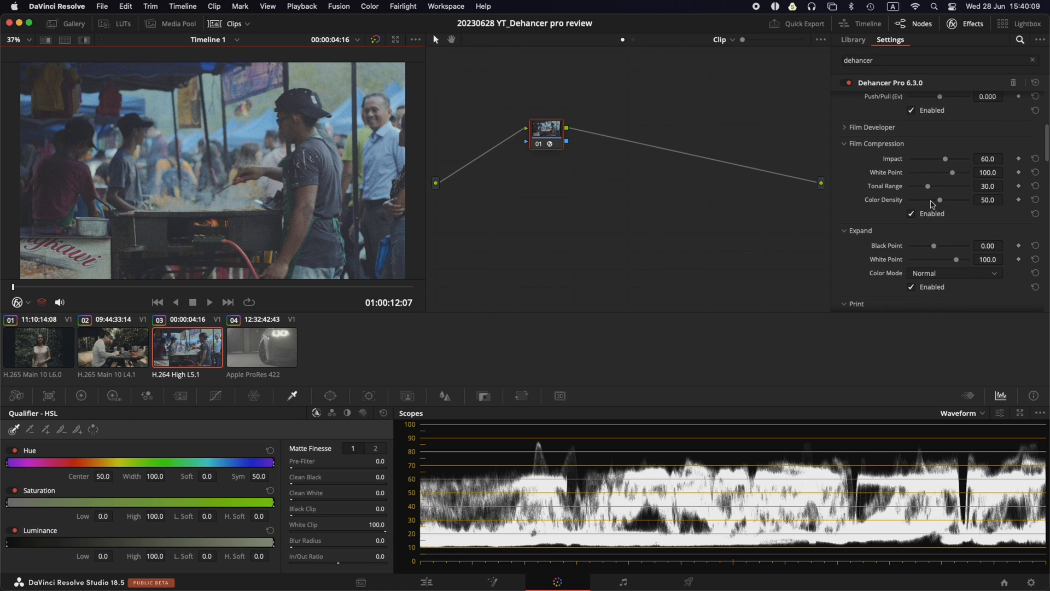
pyautogui.scroll(2, 935, 186)
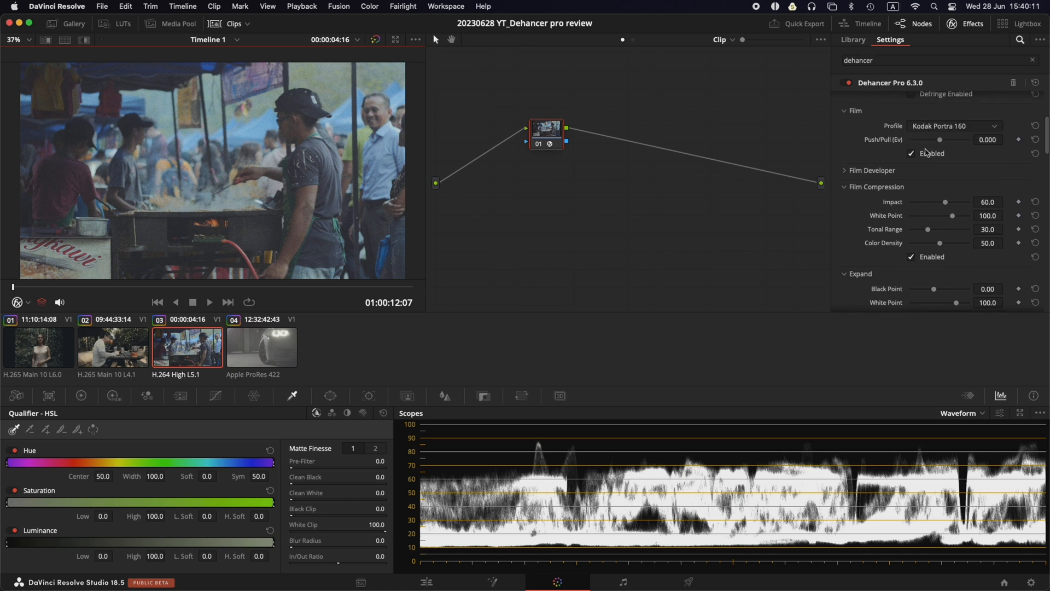
pyautogui.scroll(-9, 929, 200)
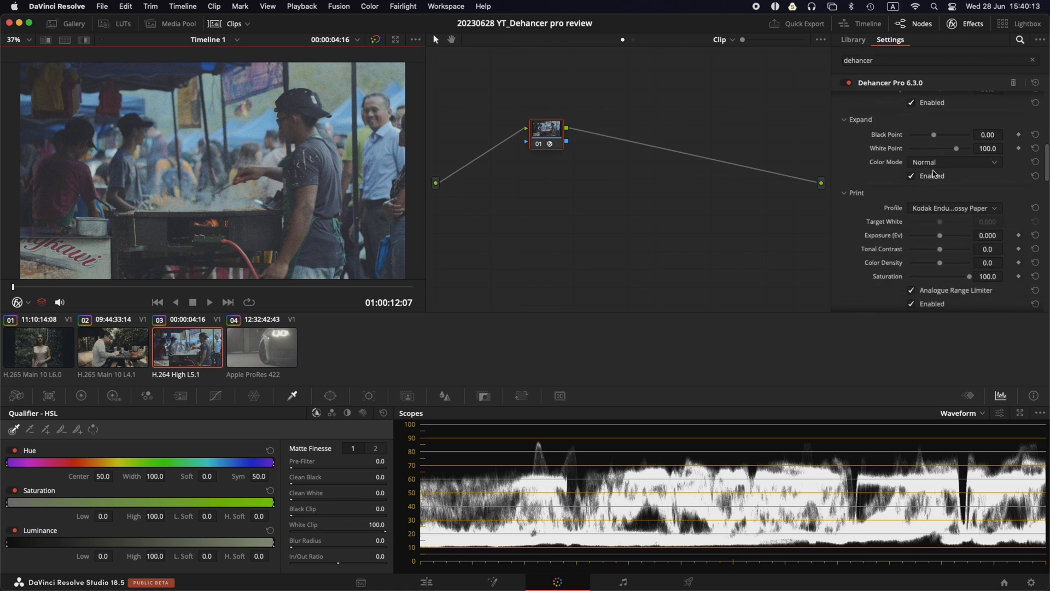
pyautogui.scroll(-3, 968, 237)
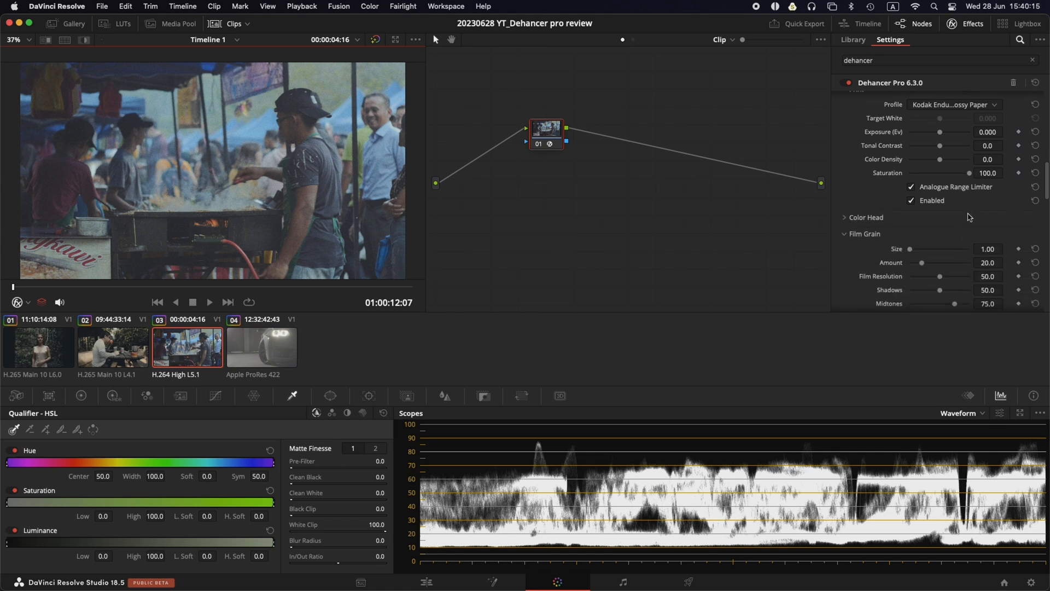
pyautogui.scroll(-15, 943, 228)
pyautogui.scroll(-10, 948, 219)
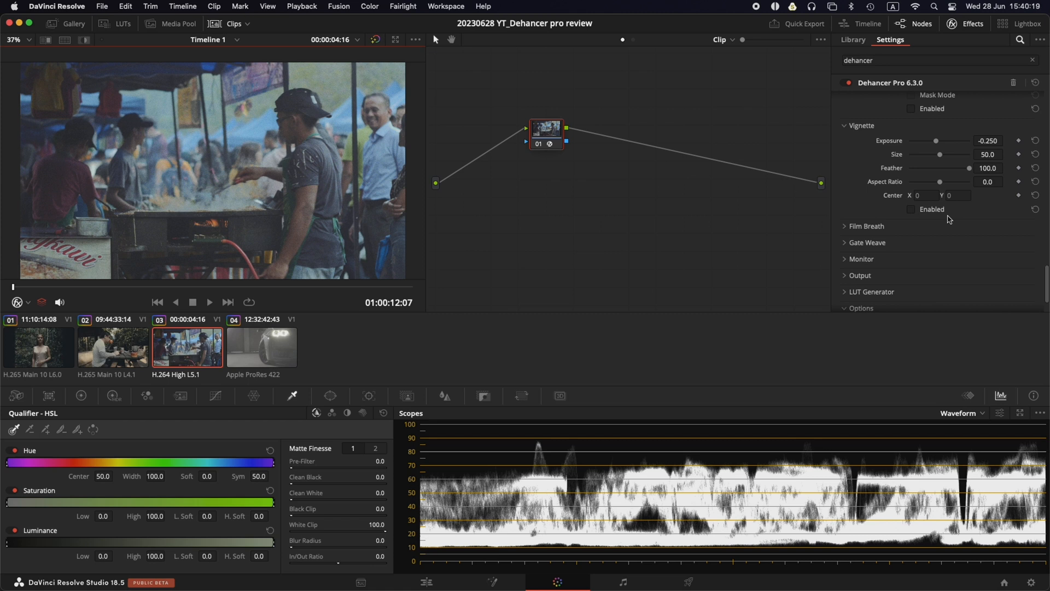
pyautogui.scroll(12, 949, 219)
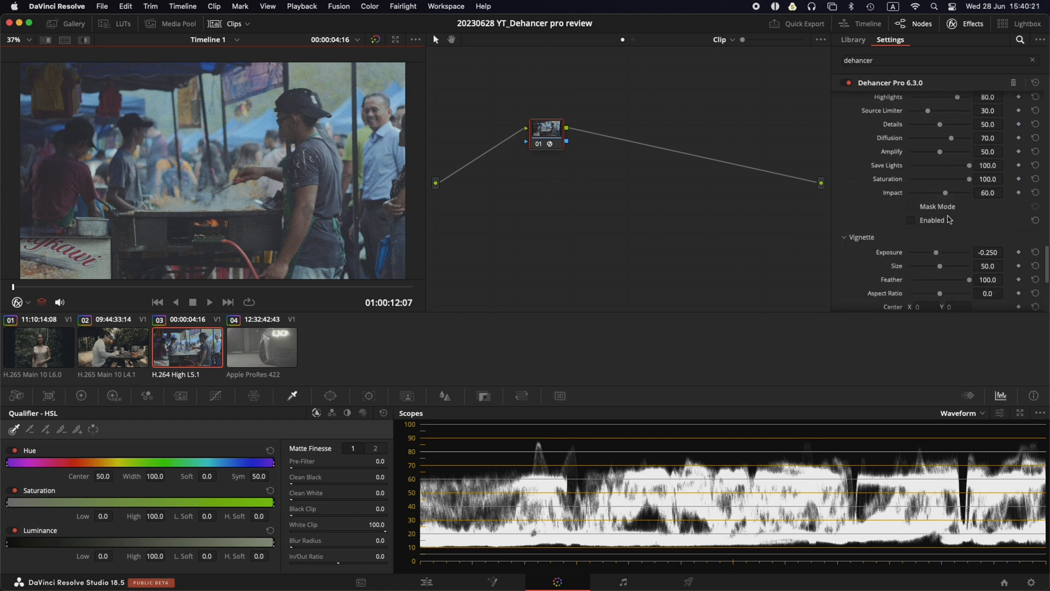
pyautogui.scroll(2, 949, 219)
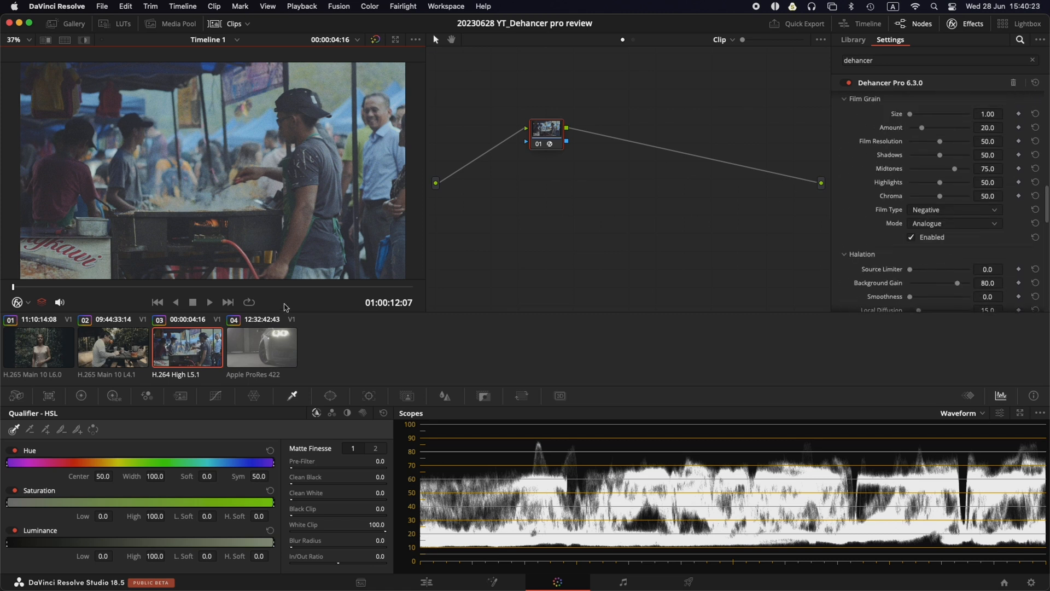
# Step: Compare the whole food stall frame before and after by switching the Dehancer node off and on
pyautogui.click(536, 123)
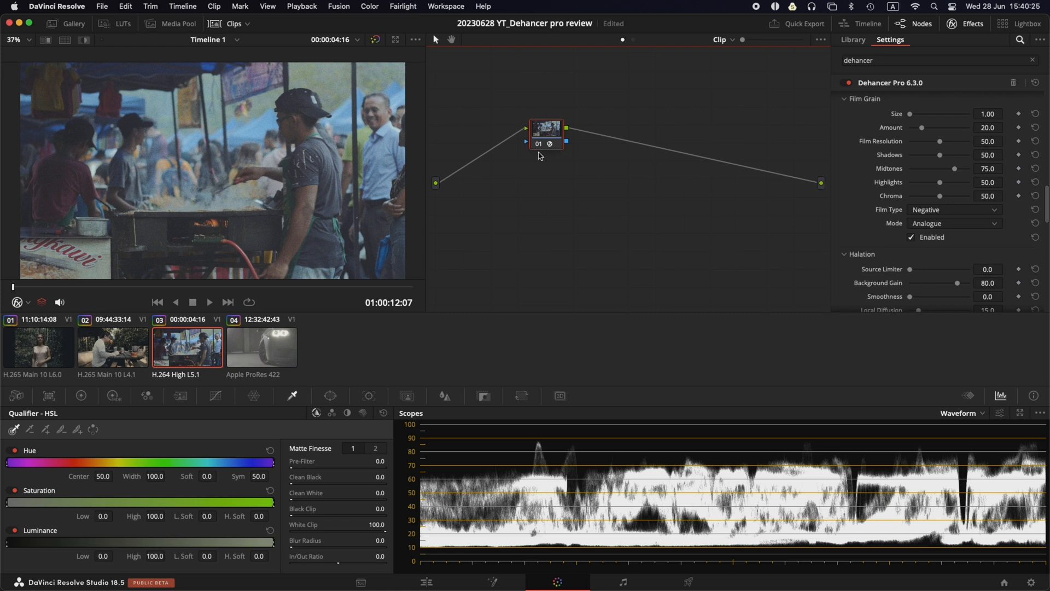
pyautogui.press('super+d')
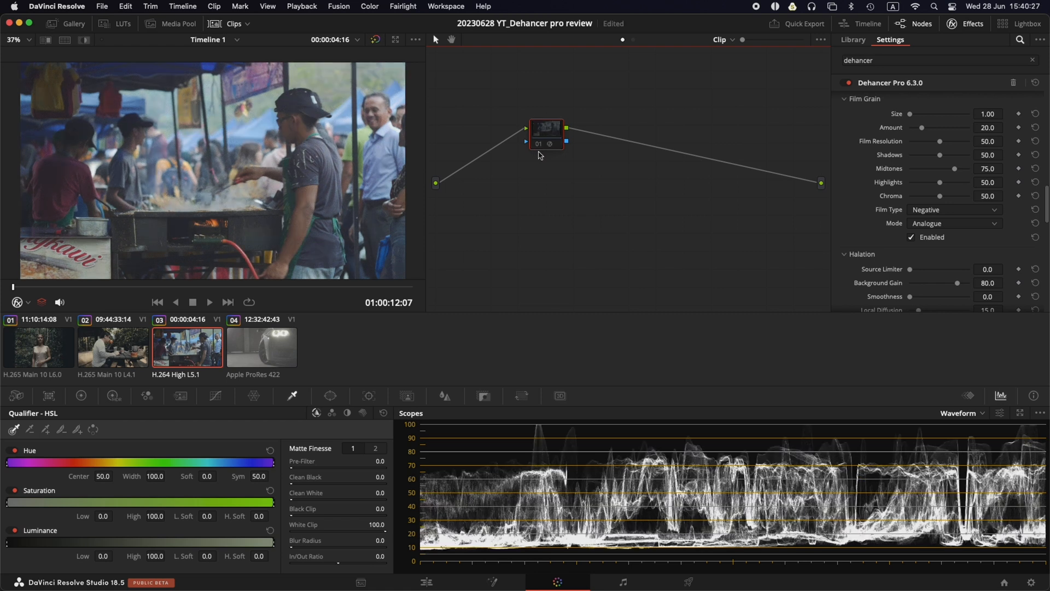
pyautogui.press('super+d')
pyautogui.press('super+d')
pyautogui.press('super+d')
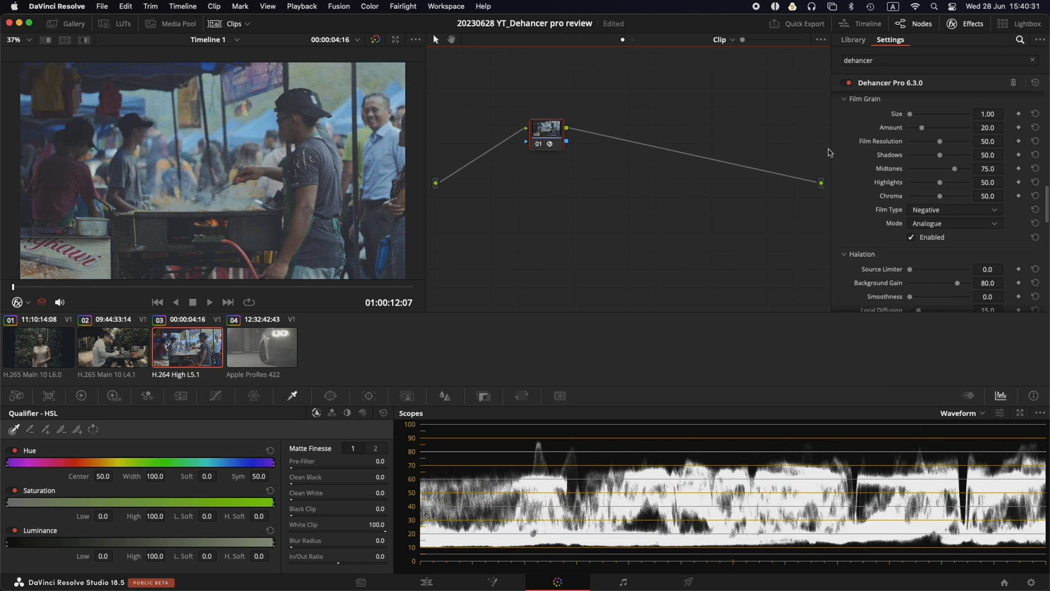
pyautogui.scroll(2, 956, 168)
pyautogui.scroll(5, 956, 168)
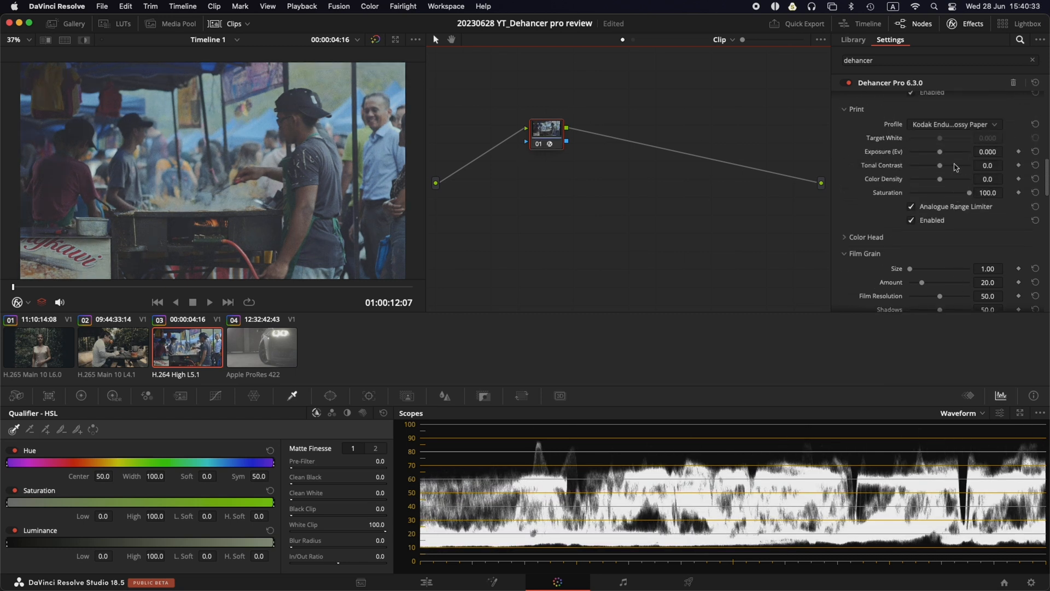
# Step: Add a serial node before the Dehancer node and arrange the two nodes apart in the graph
pyautogui.moveTo(540, 132); pyautogui.dragTo(630, 119)
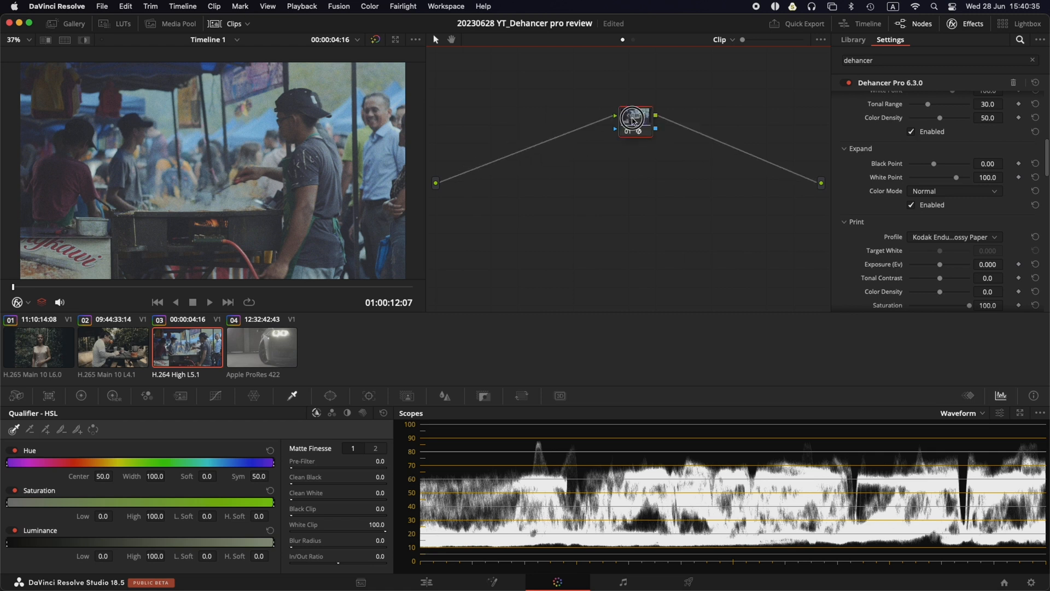
pyautogui.hotkey('shift', 's')
pyautogui.moveTo(630, 157); pyautogui.dragTo(501, 157)
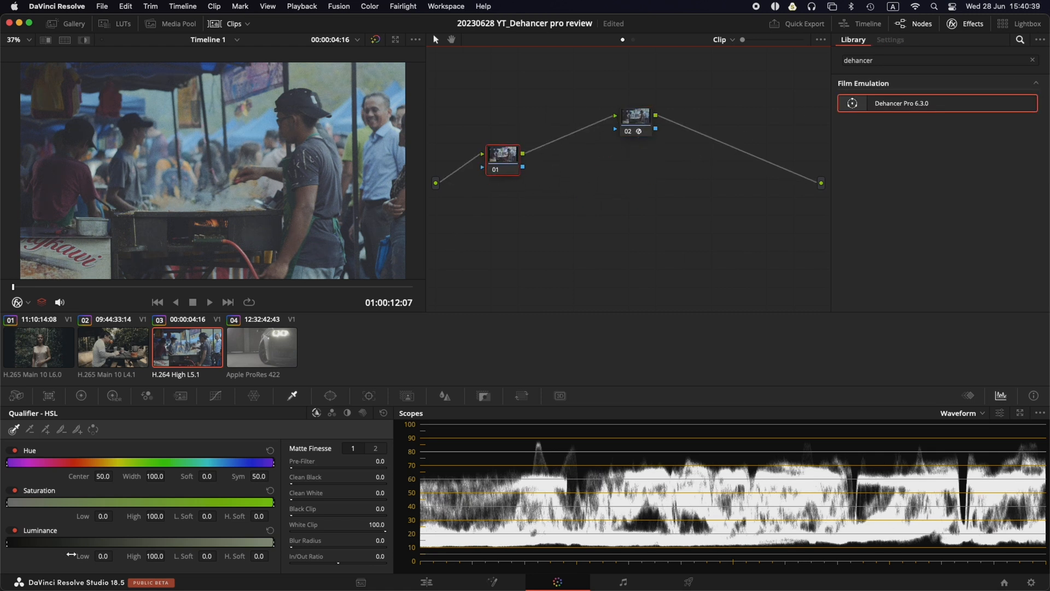
# Step: Using log wheels on the new node, tint the shadows blue and the midtones and highlights slightly yellow, and scrub through the clip
pyautogui.click(214, 401)
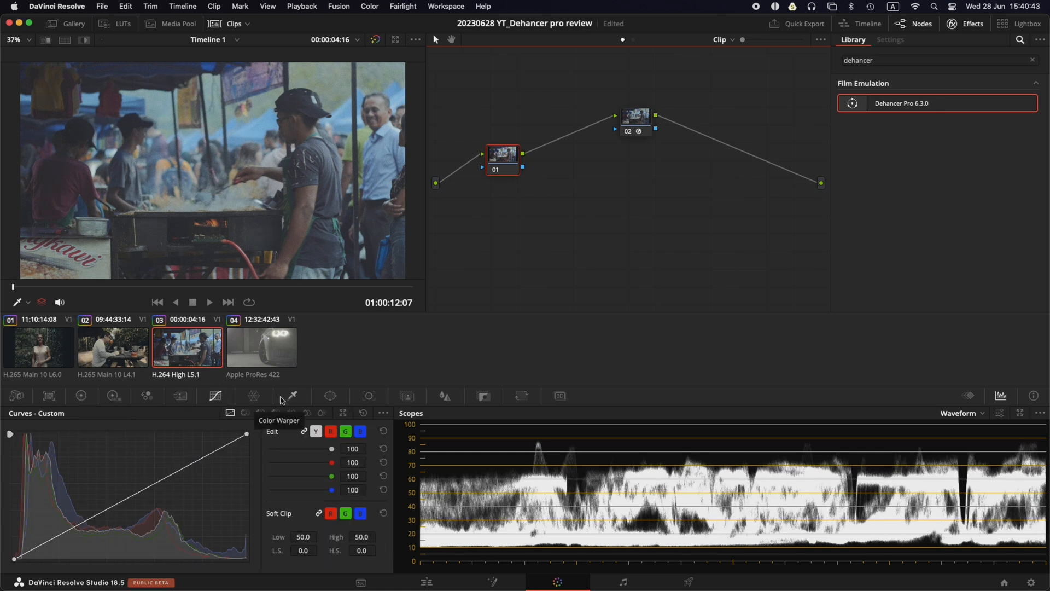
pyautogui.click(293, 397)
pyautogui.click(81, 395)
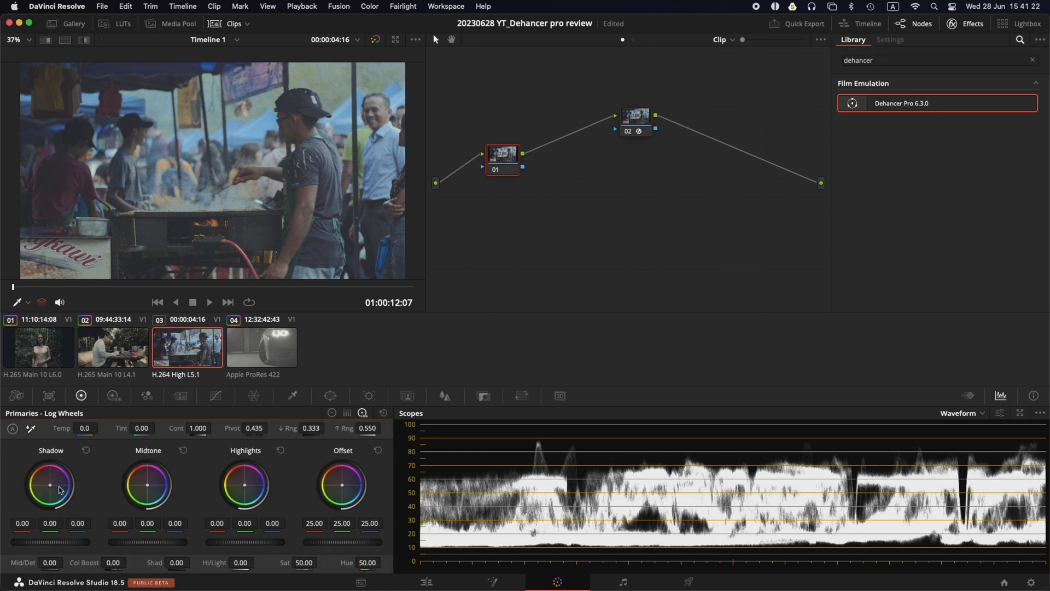
pyautogui.moveTo(51, 485); pyautogui.dragTo(88, 500)
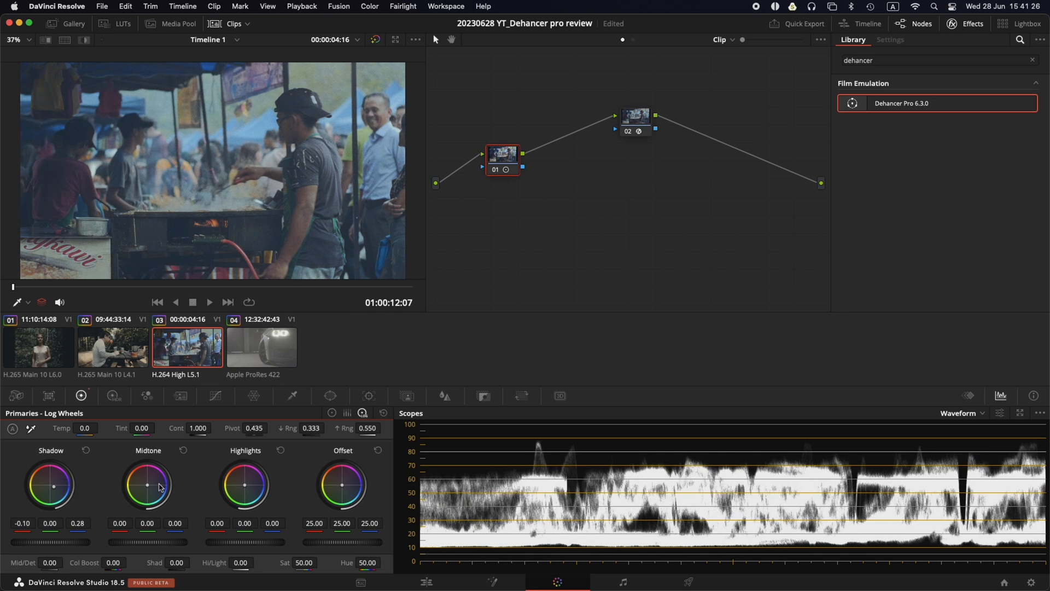
pyautogui.moveTo(149, 489); pyautogui.dragTo(132, 484)
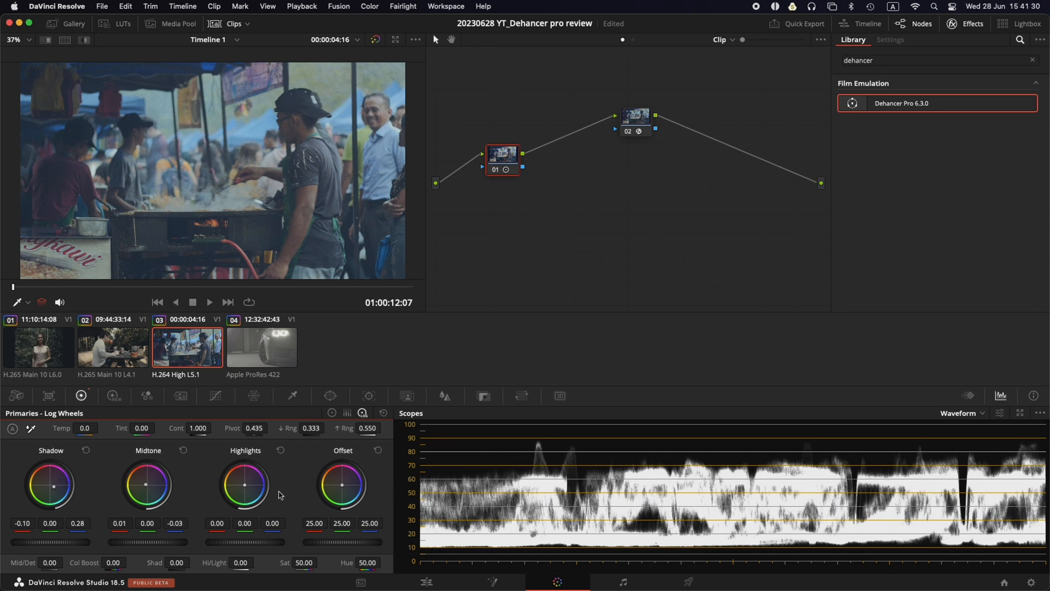
pyautogui.moveTo(252, 489); pyautogui.dragTo(229, 486)
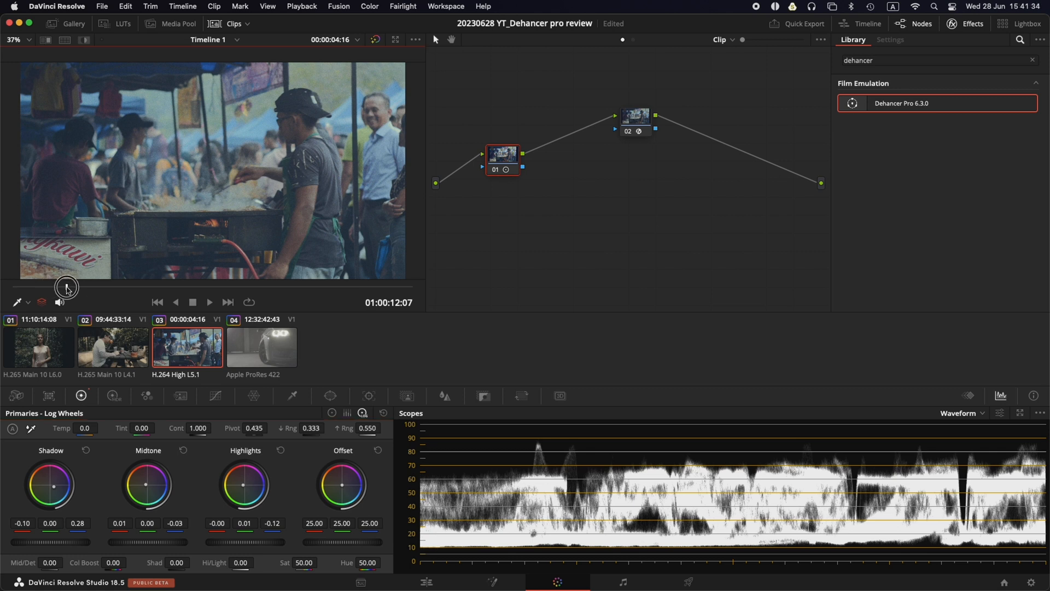
pyautogui.click(125, 287)
pyautogui.moveTo(125, 288); pyautogui.dragTo(362, 287)
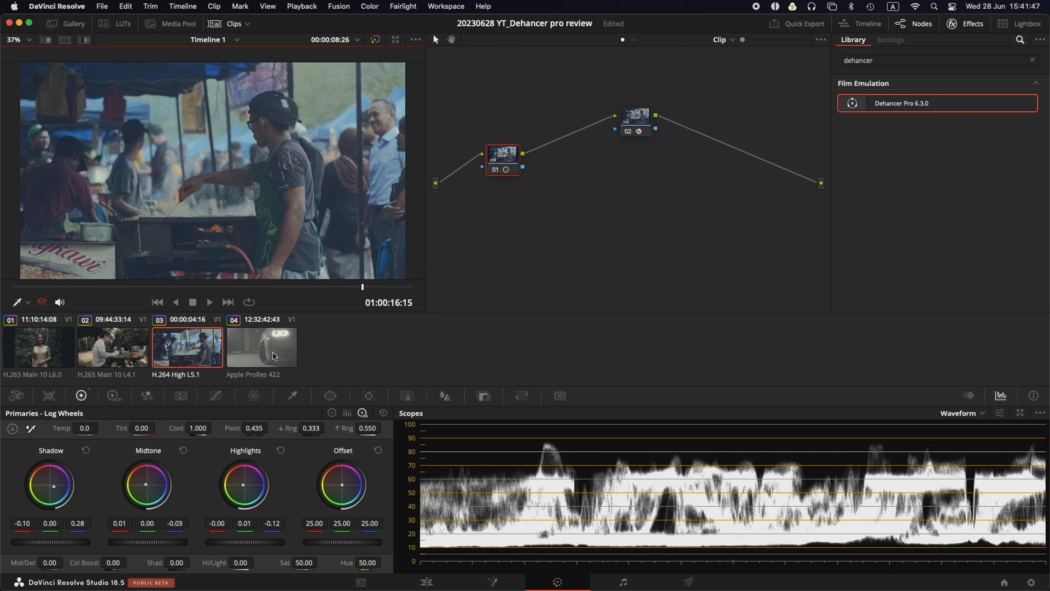
# Step: Open the fourth clip, of the car, and apply ZlogColor on a new serial node with Rec709 as its output color space
pyautogui.click(271, 356)
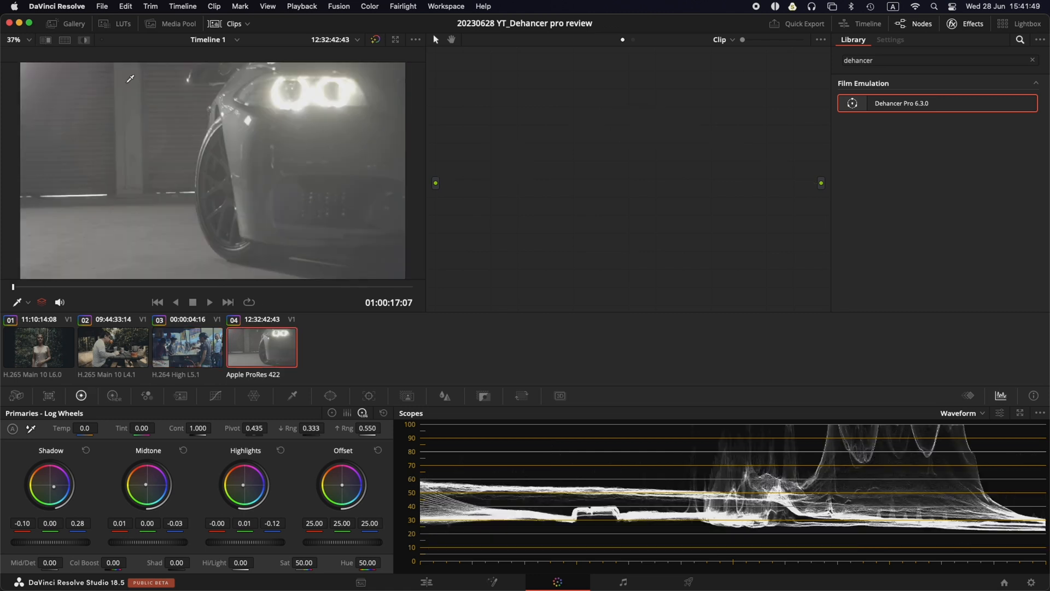
pyautogui.click(19, 44)
pyautogui.click(22, 58)
pyautogui.click(541, 154)
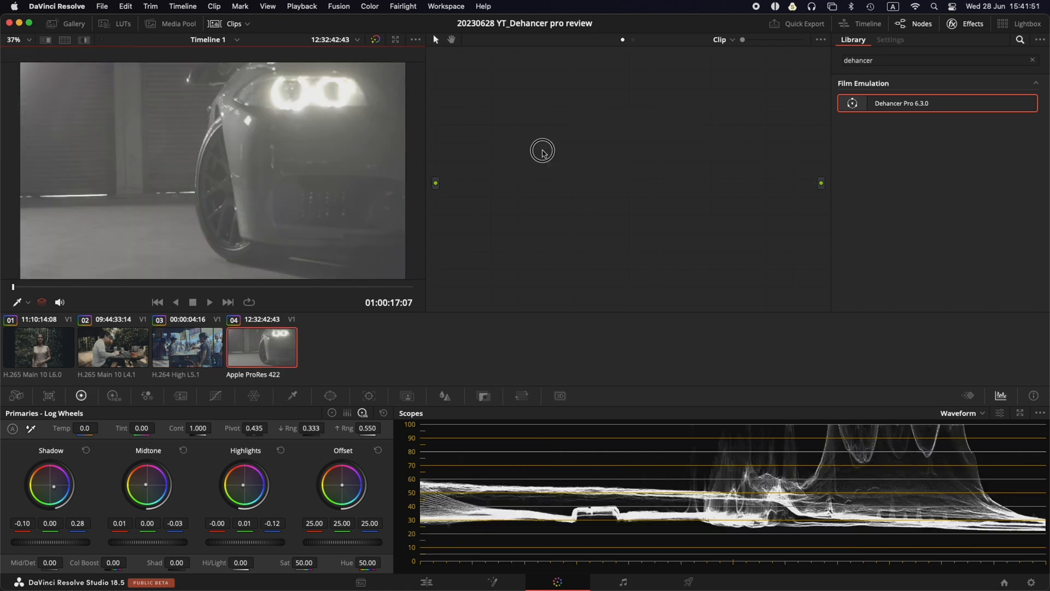
pyautogui.hotkey('alt', 's')
pyautogui.click(972, 61)
pyautogui.write('zlog')
pyautogui.moveTo(888, 102); pyautogui.dragTo(547, 143)
pyautogui.click(953, 260)
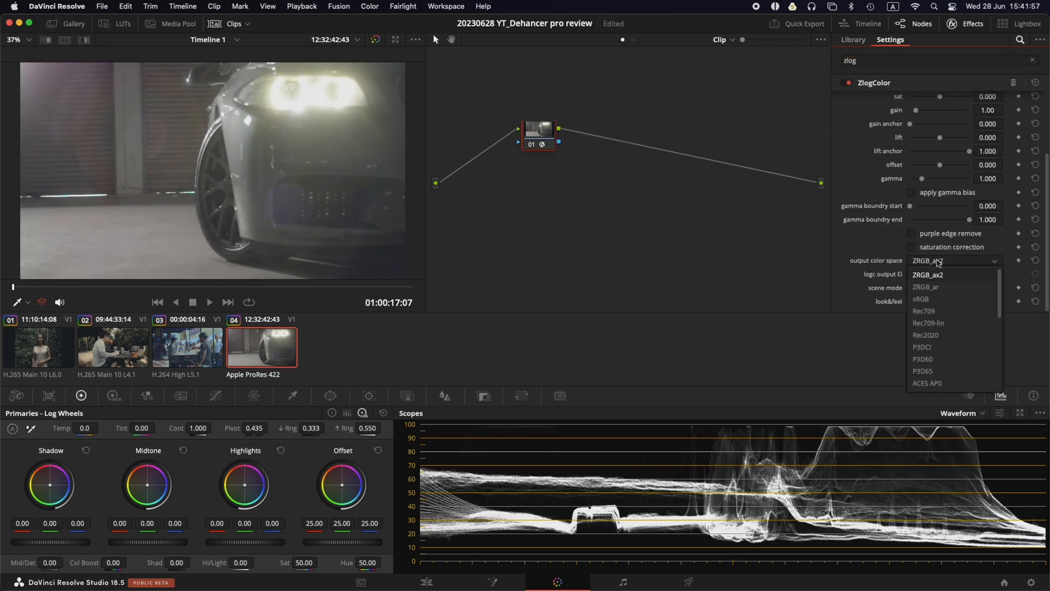
pyautogui.click(930, 312)
pyautogui.click(541, 131)
pyautogui.hotkey('shift', 's')
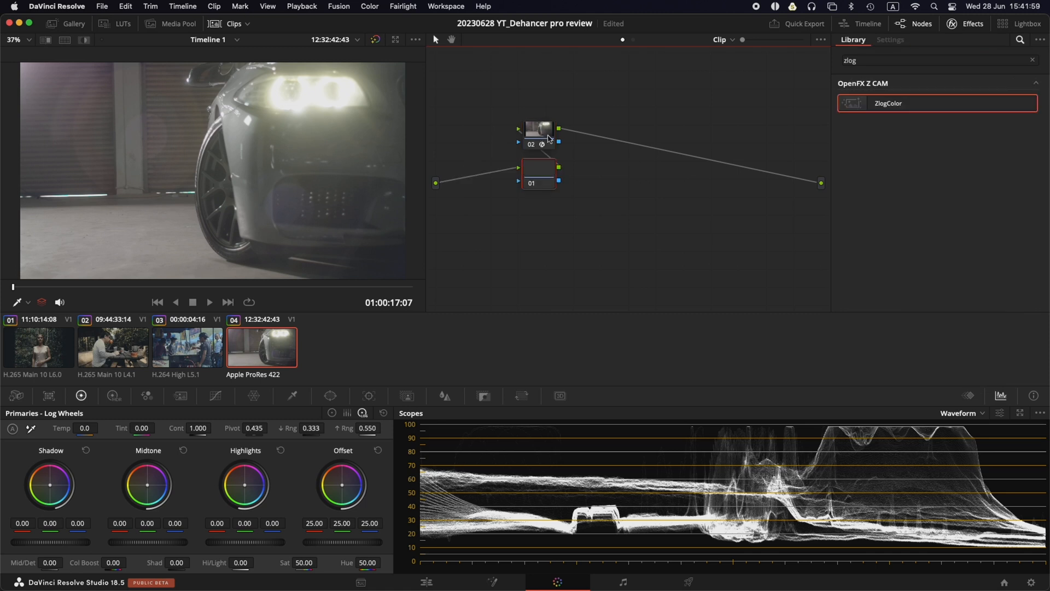
pyautogui.press('super+z')
# Step: Add a serial node after the ZlogColor node and apply Dehancer Pro to it
pyautogui.hotkey('alt', 's')
pyautogui.moveTo(592, 135); pyautogui.dragTo(610, 135)
pyautogui.click(947, 56)
pyautogui.write('dehancer')
pyautogui.moveTo(915, 101); pyautogui.dragTo(611, 131)
pyautogui.scroll(2, 856, 152)
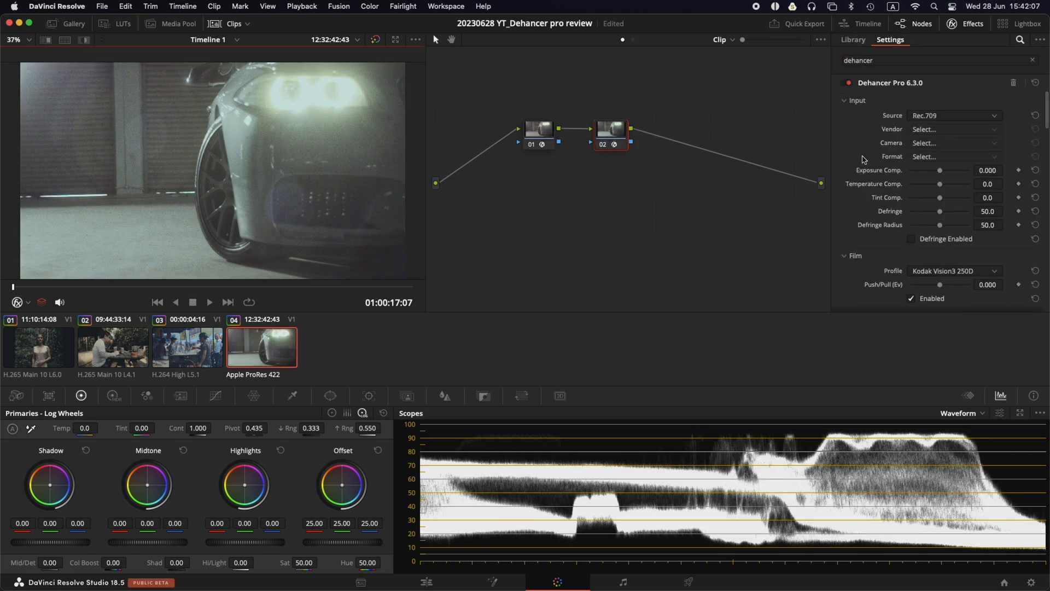
# Step: Set the car clip's film profile to Cinestill 800T
pyautogui.scroll(-3, 932, 187)
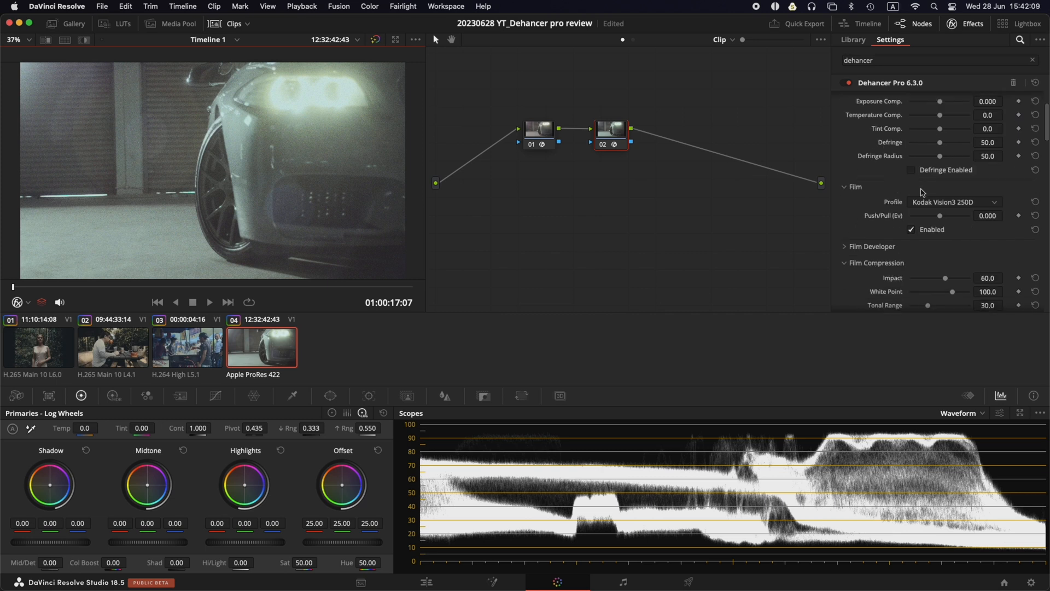
pyautogui.click(937, 202)
pyautogui.scroll(10, 975, 266)
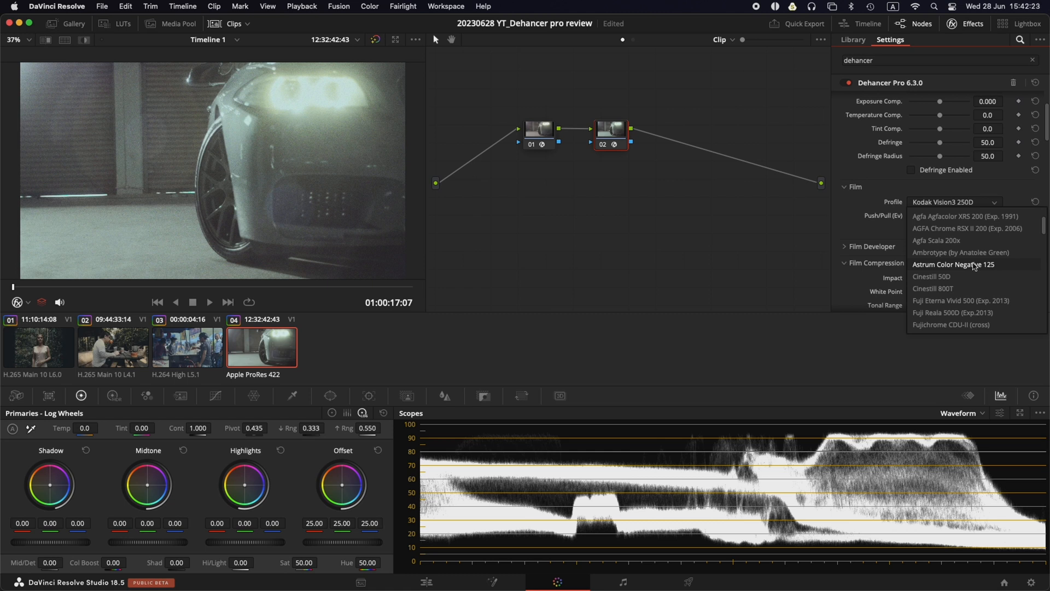
pyautogui.click(930, 290)
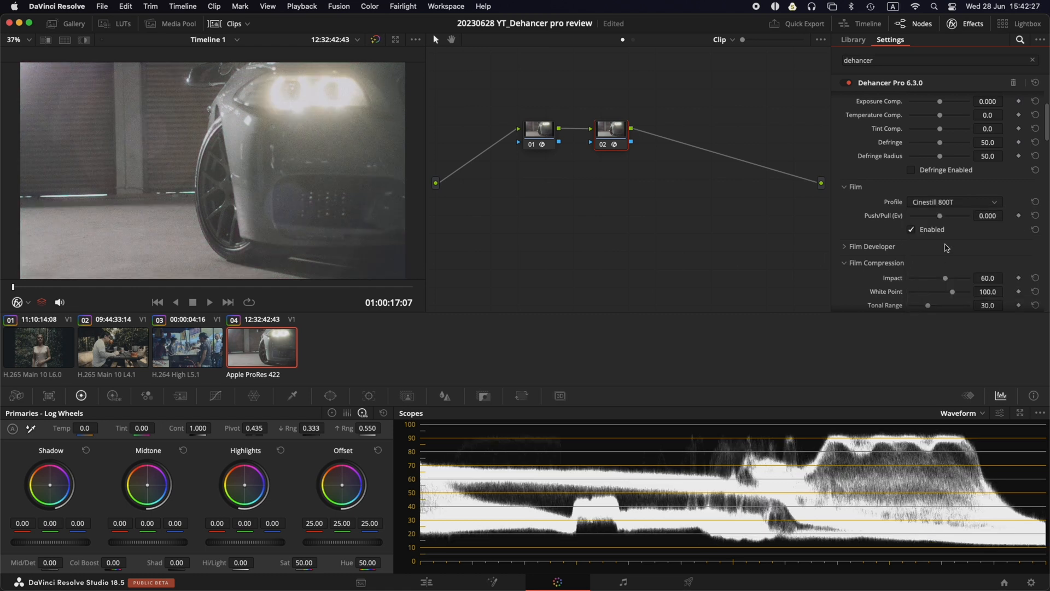
pyautogui.scroll(-3, 929, 212)
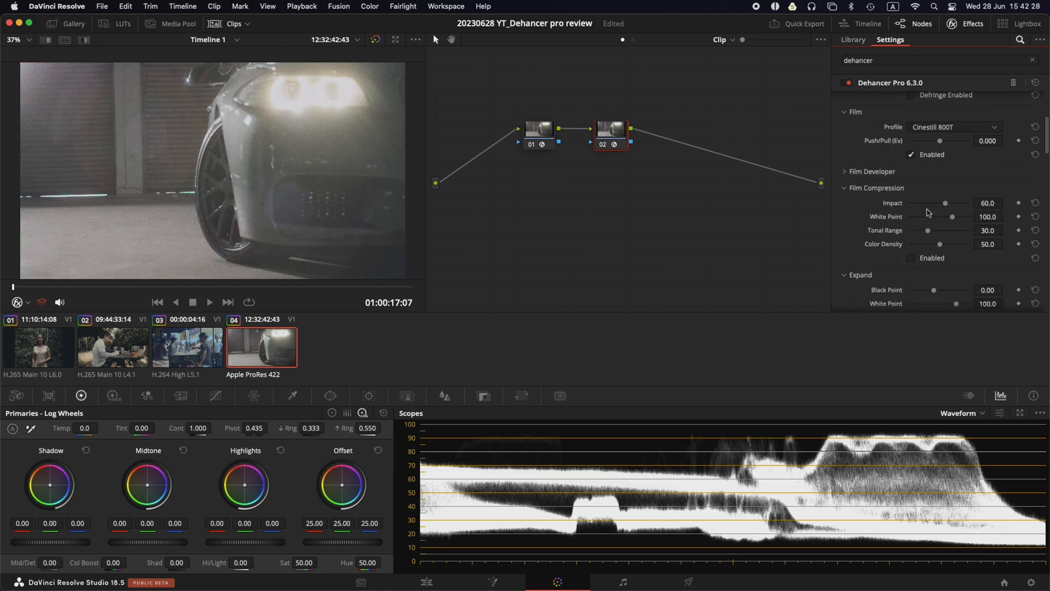
# Step: Enable Film Compression in Dehancer Pro and set the print profile to Kodak Endura Glossy Paper
pyautogui.click(935, 257)
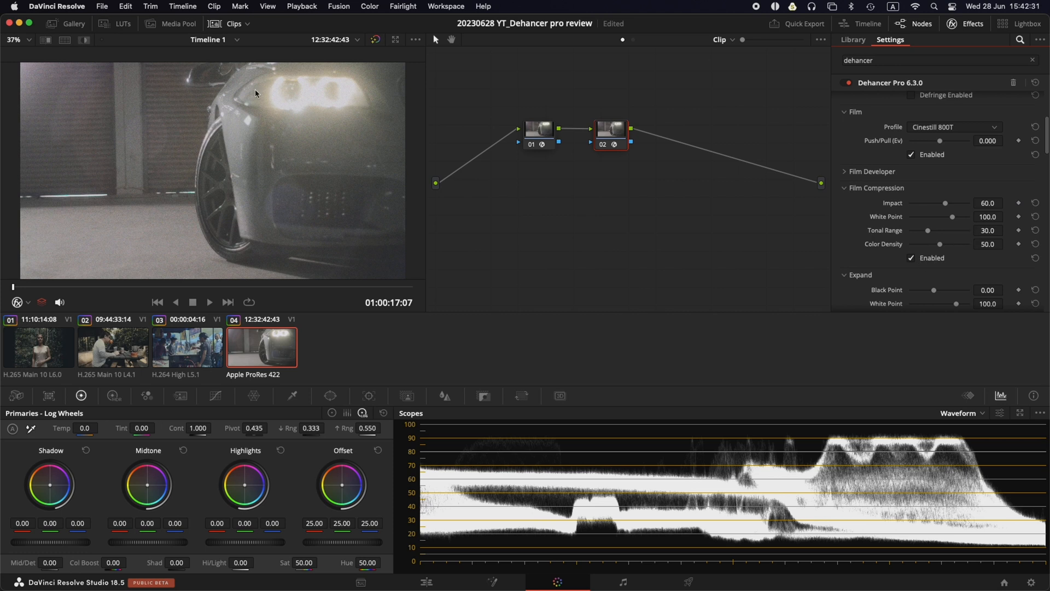
pyautogui.scroll(-6, 872, 235)
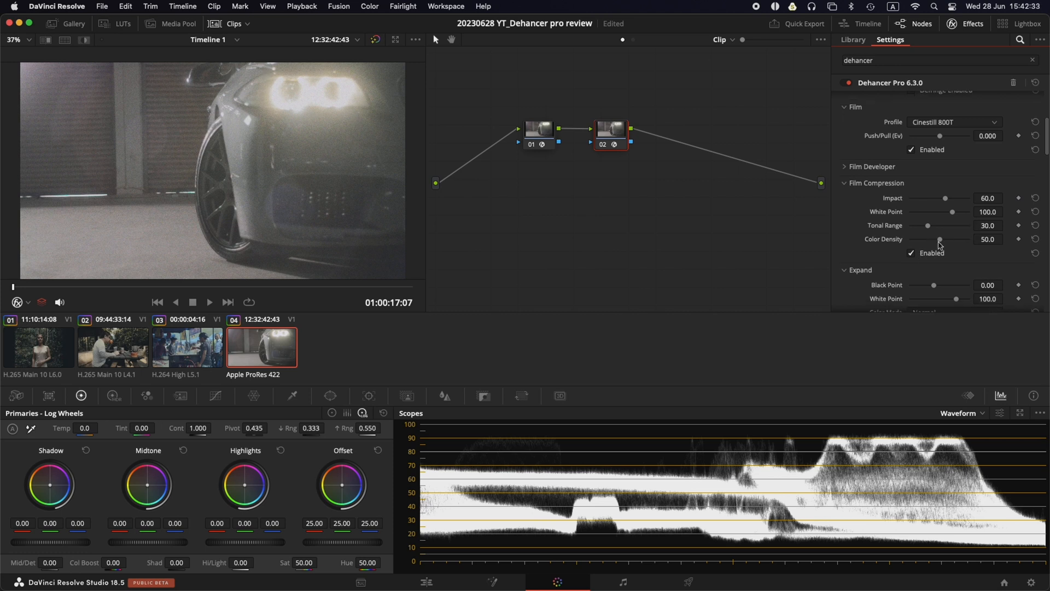
pyautogui.click(937, 225)
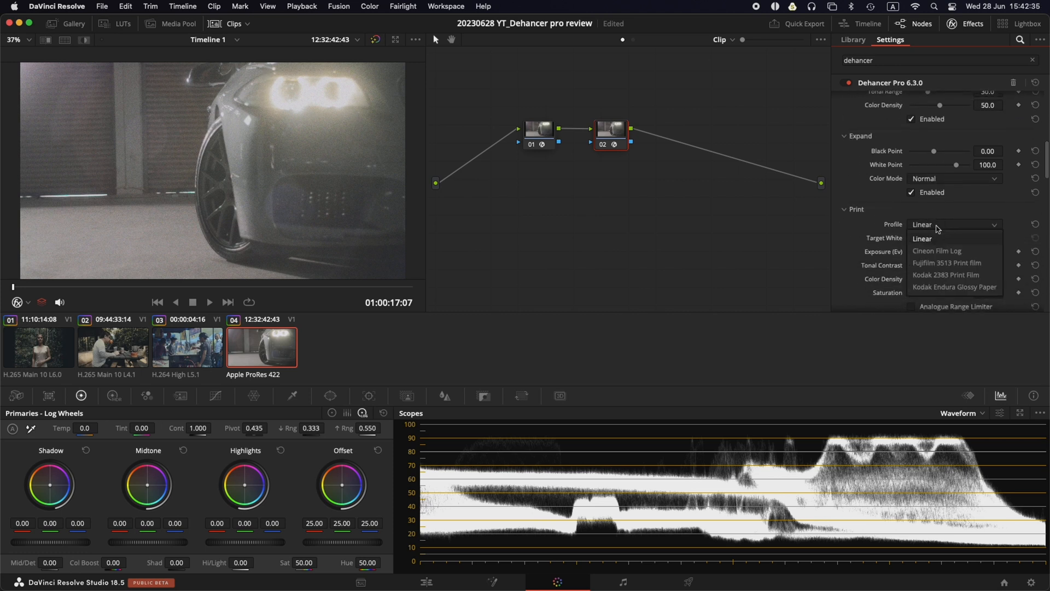
pyautogui.click(938, 288)
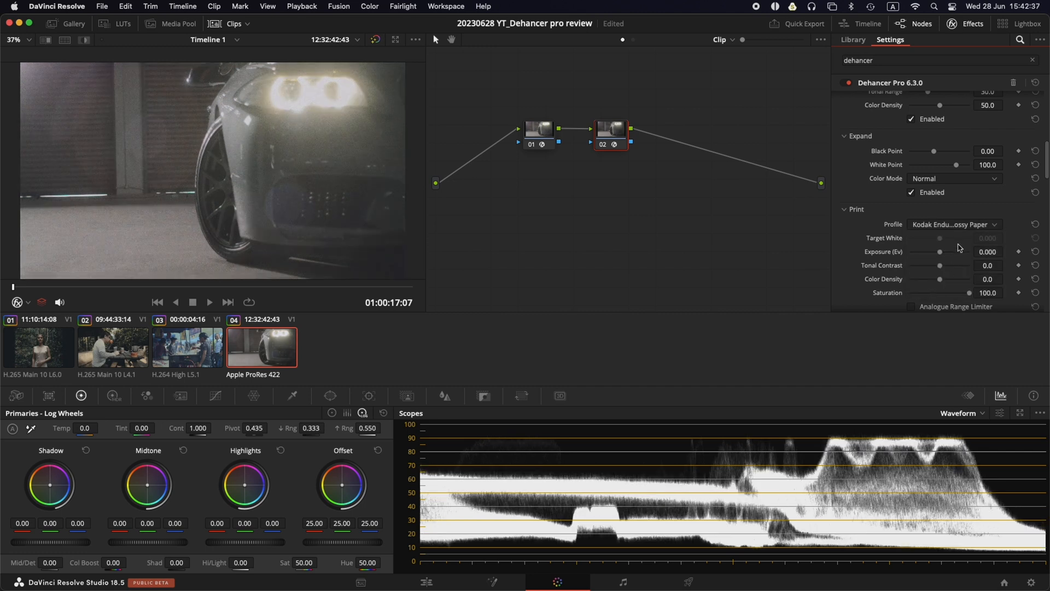
# Step: Turn on the print's Analogue Range Limiter and enable the Halation effect
pyautogui.scroll(-2, 919, 238)
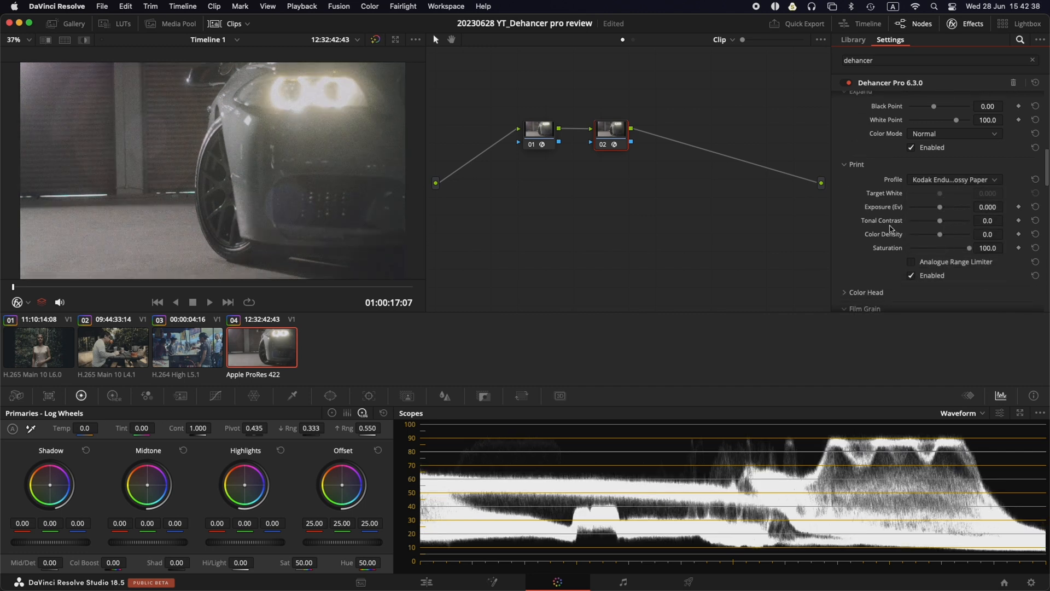
pyautogui.click(941, 265)
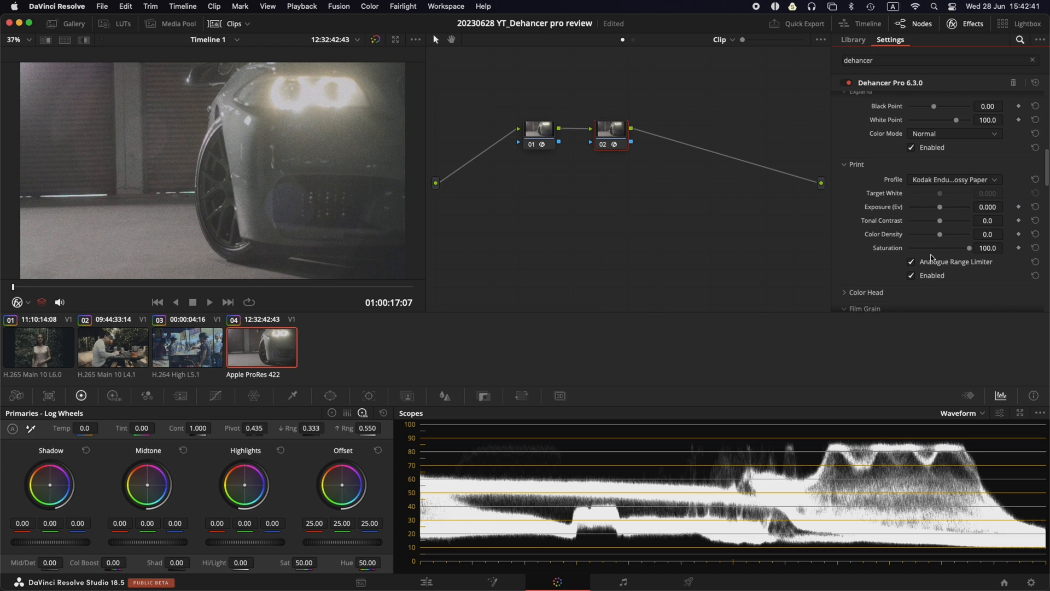
pyautogui.scroll(-5, 930, 261)
pyautogui.scroll(-4, 931, 230)
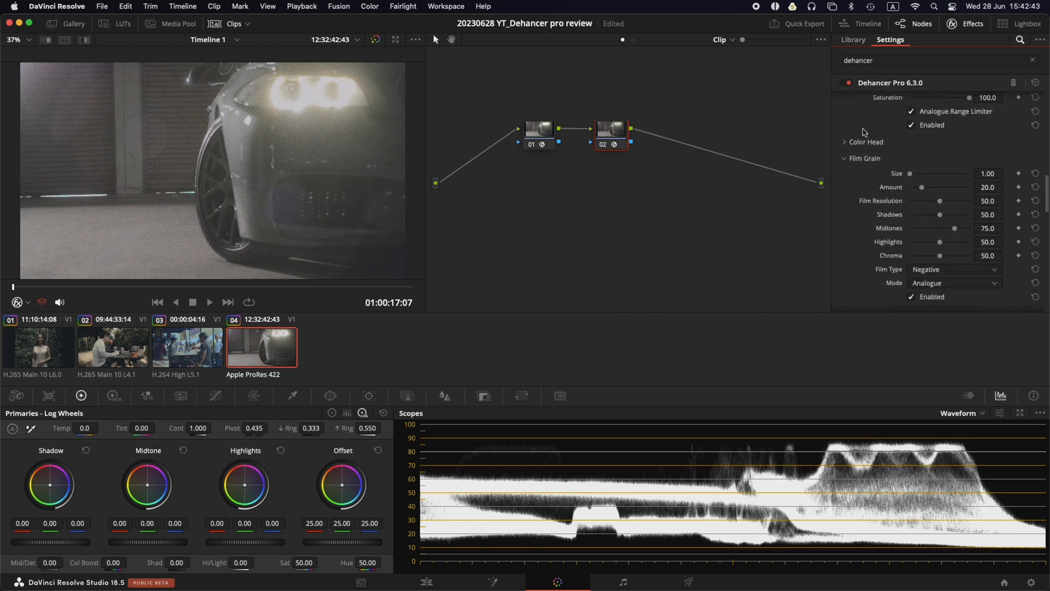
pyautogui.scroll(-6, 942, 262)
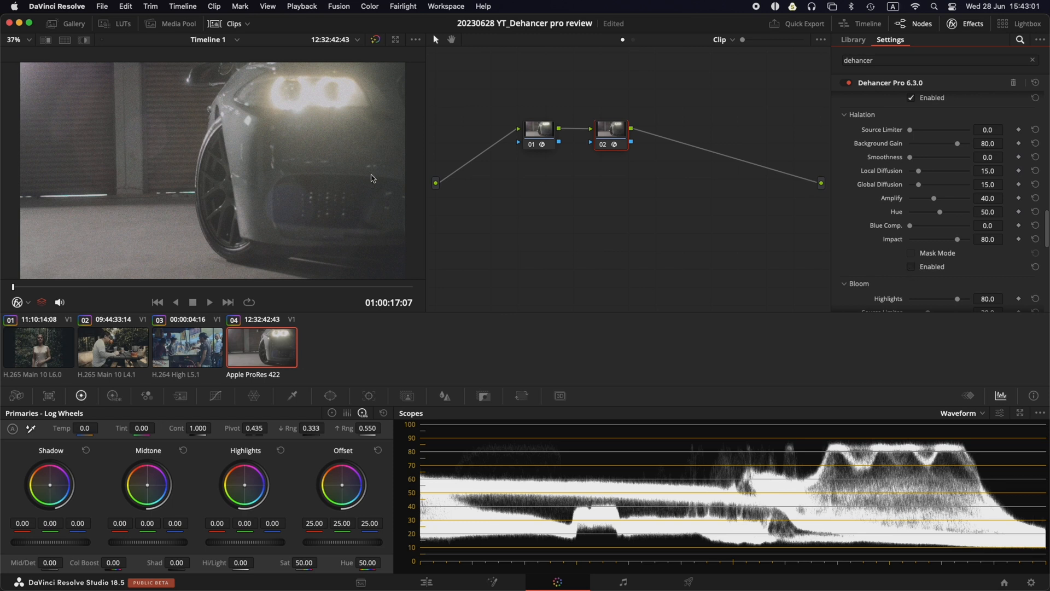
pyautogui.click(912, 267)
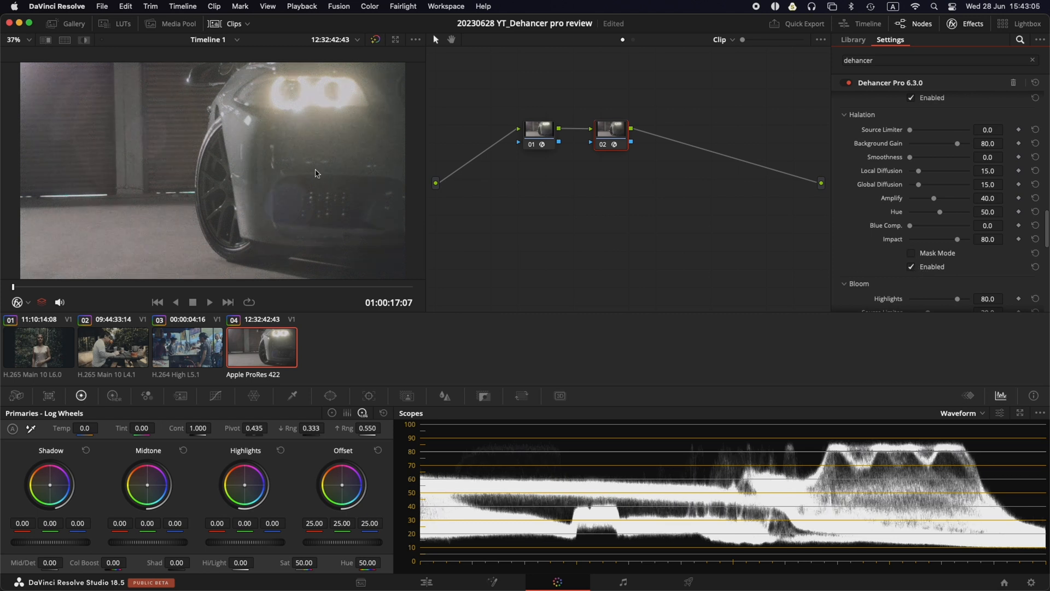
# Step: Compare the car image with Halation off and on at 100% viewer zoom, then return the viewer to Fit
pyautogui.click(21, 41)
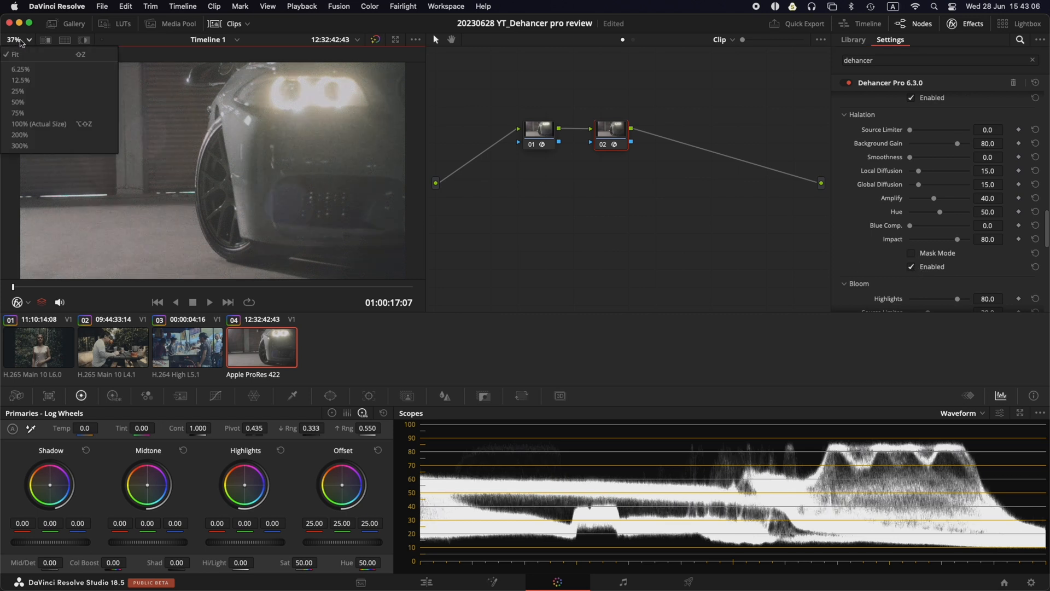
pyautogui.click(30, 123)
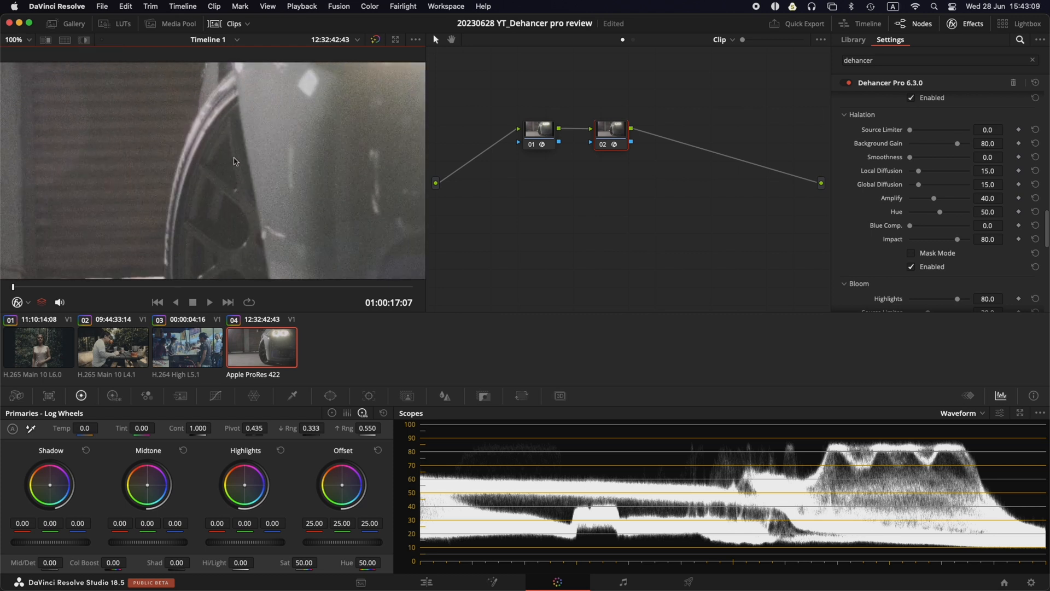
pyautogui.click(914, 268)
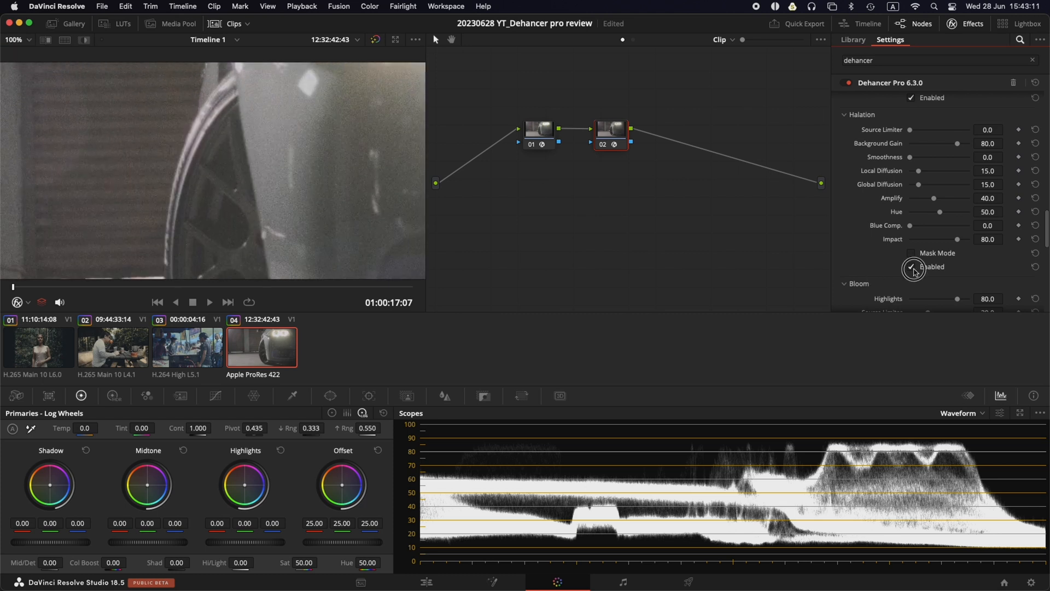
pyautogui.click(913, 268)
pyautogui.click(18, 39)
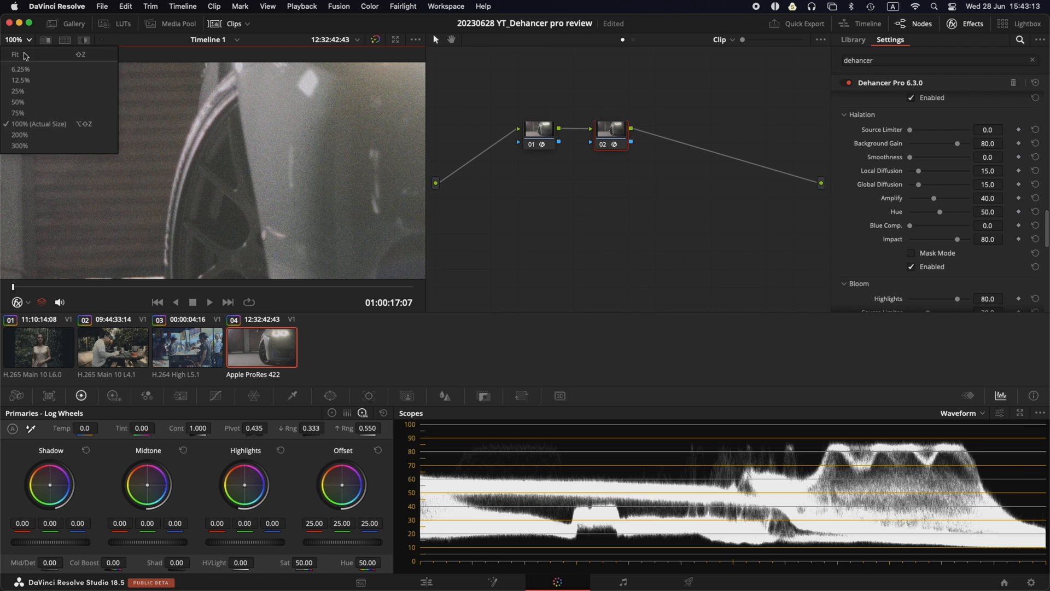
pyautogui.click(26, 55)
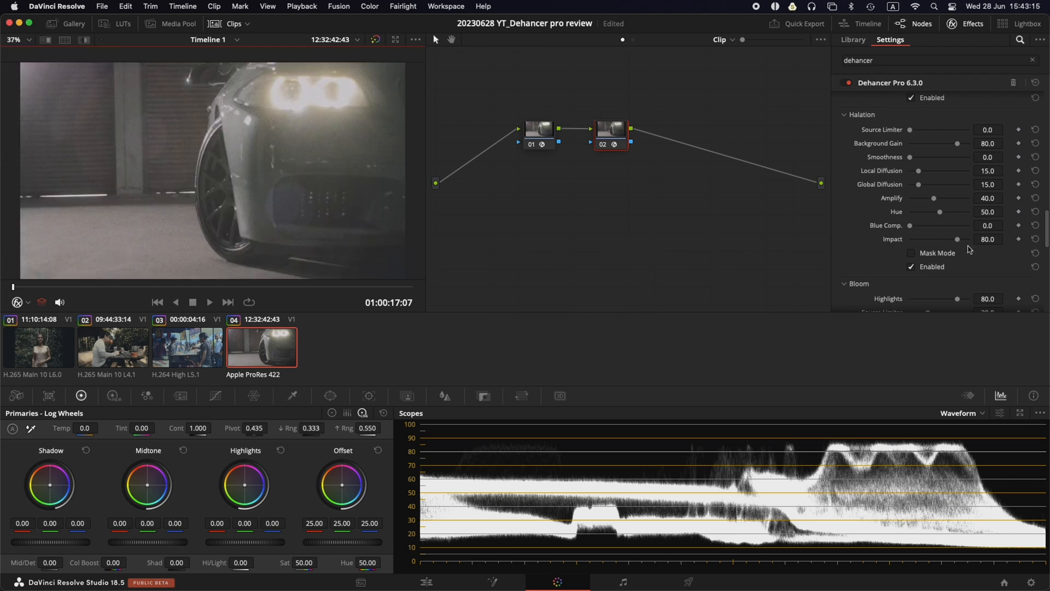
# Step: Strengthen the halation by setting its Impact, Amplify and Local Diffusion to 100
pyautogui.moveTo(961, 244); pyautogui.dragTo(996, 244)
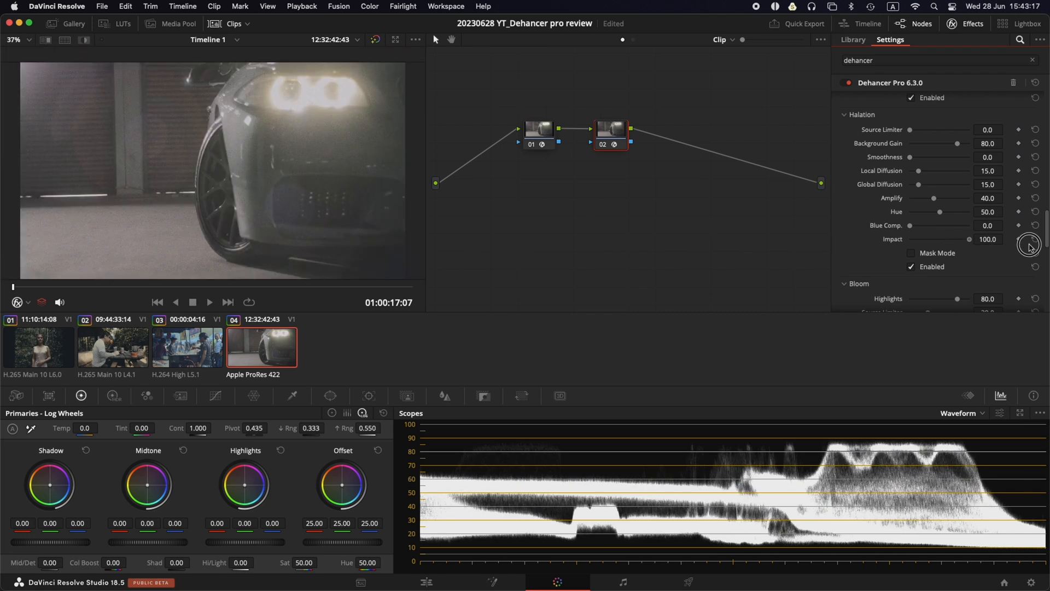
pyautogui.click(933, 200)
pyautogui.moveTo(933, 200); pyautogui.dragTo(1007, 200)
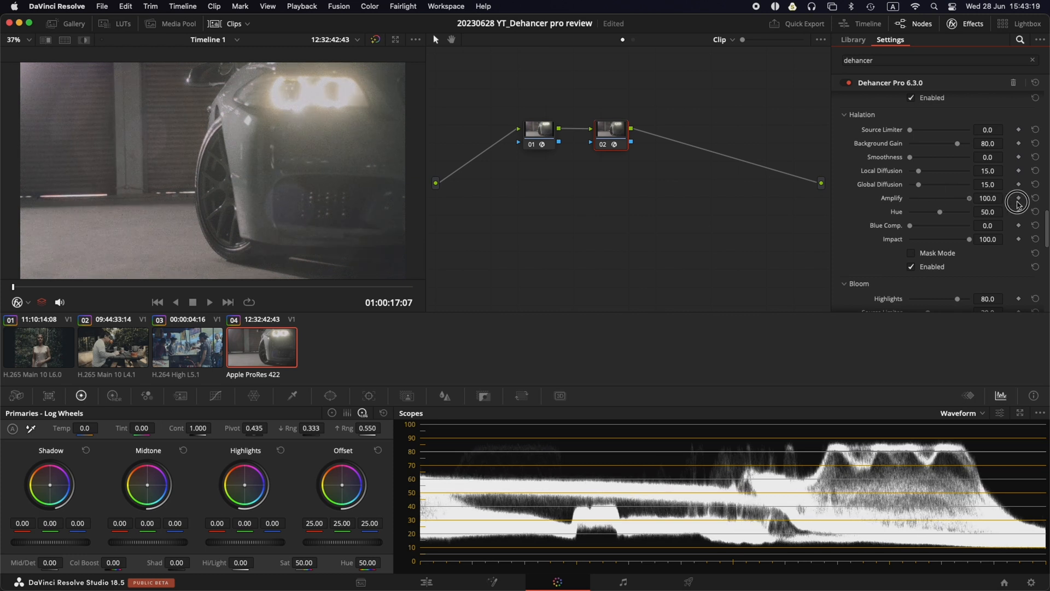
pyautogui.moveTo(919, 174); pyautogui.dragTo(920, 175)
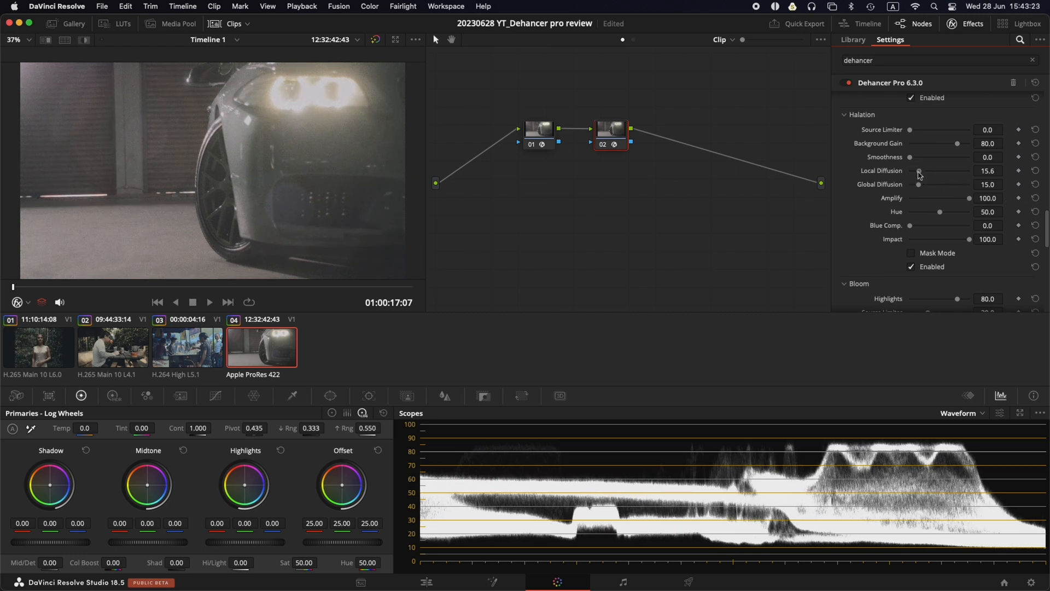
pyautogui.moveTo(920, 174); pyautogui.dragTo(1042, 175)
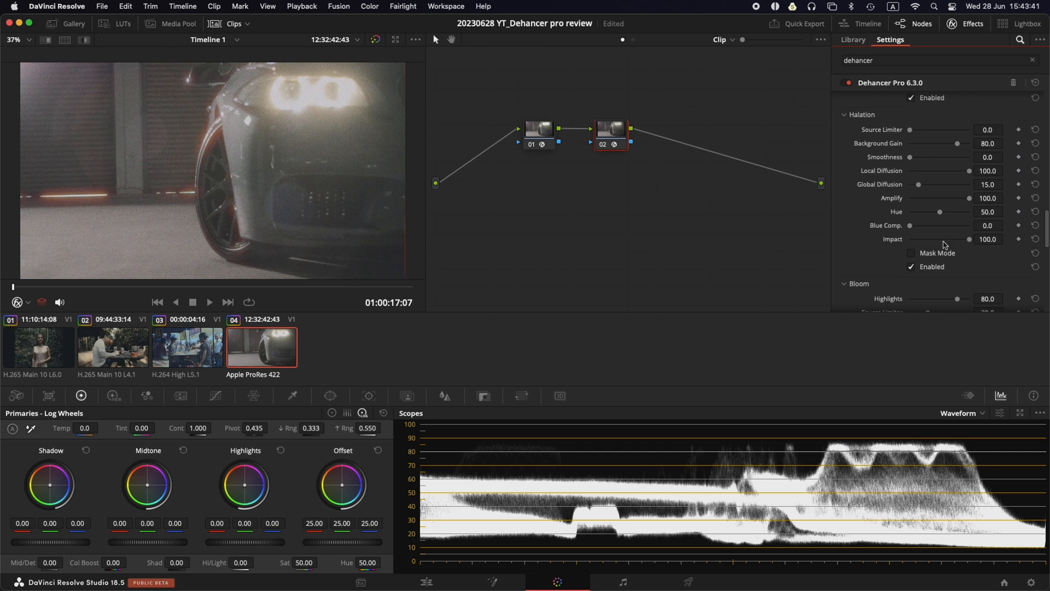
# Step: Toggle Halation repeatedly to compare the car image with and without the strengthened glow, leaving it enabled
pyautogui.scroll(-3, 886, 253)
pyautogui.scroll(-3, 880, 242)
pyautogui.scroll(6, 880, 242)
pyautogui.click(925, 273)
pyautogui.click(925, 273)
pyautogui.click(925, 273)
pyautogui.click(925, 273)
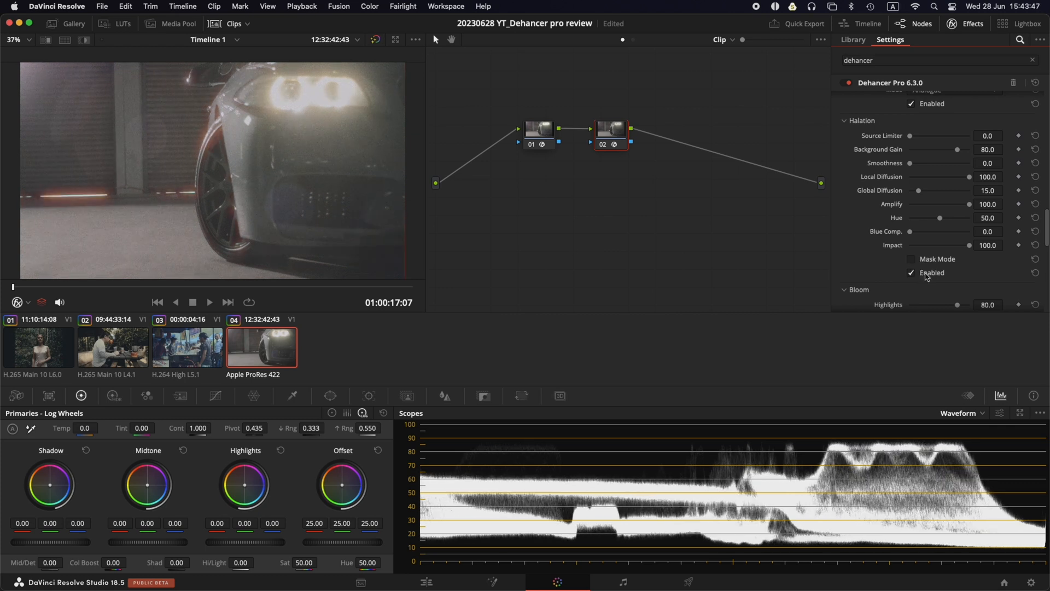
pyautogui.click(926, 273)
pyautogui.click(925, 273)
pyautogui.scroll(5, 927, 250)
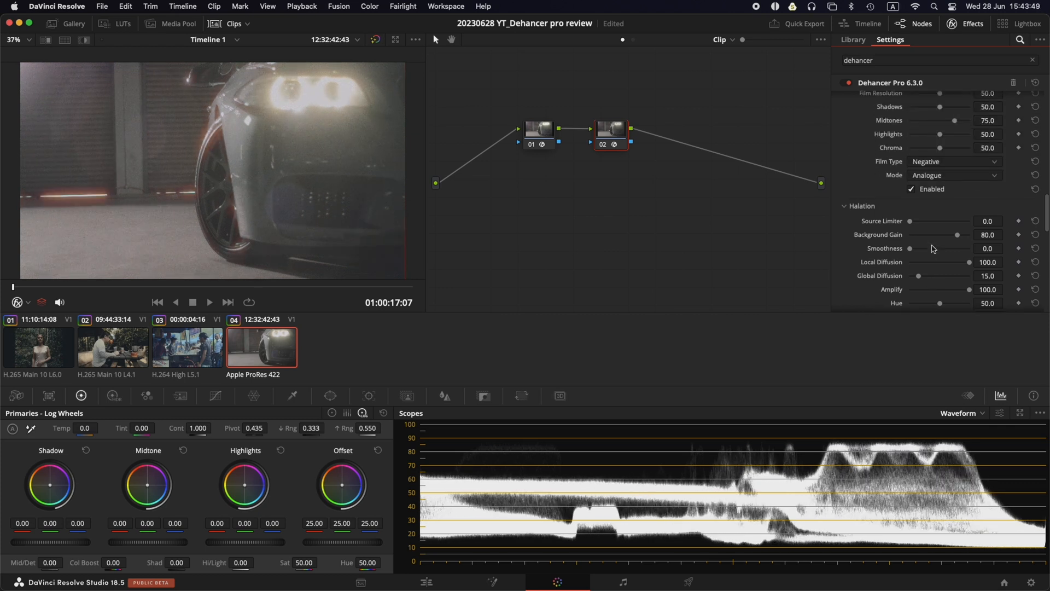
pyautogui.scroll(1, 928, 249)
pyautogui.scroll(-3, 934, 262)
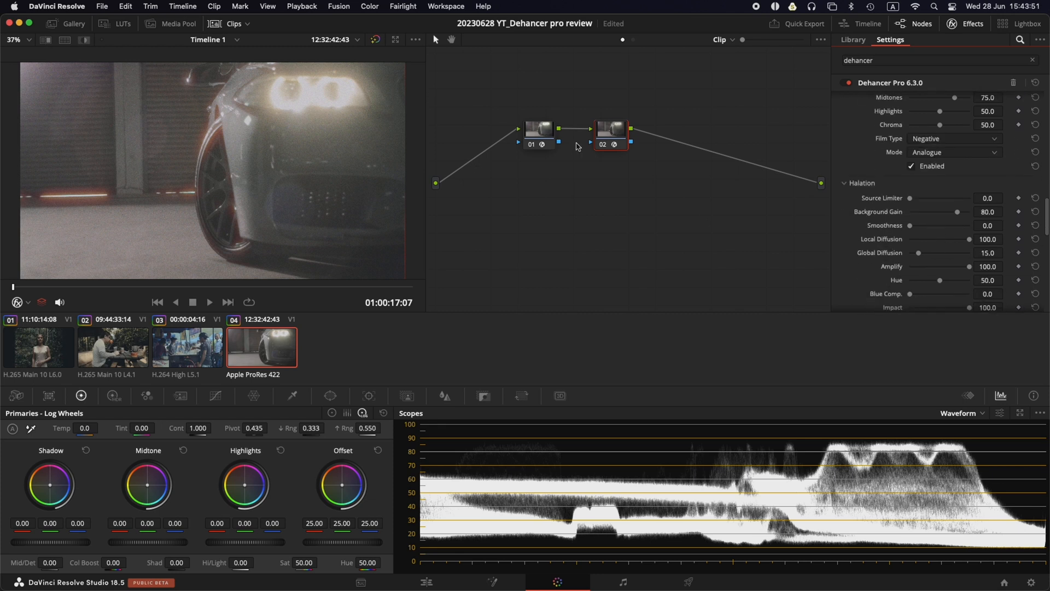
# Step: Insert a serial node before the Dehancer Pro node and arrange the two nodes so they sit apart
pyautogui.hotkey('shift', 's')
pyautogui.moveTo(622, 133); pyautogui.dragTo(690, 126)
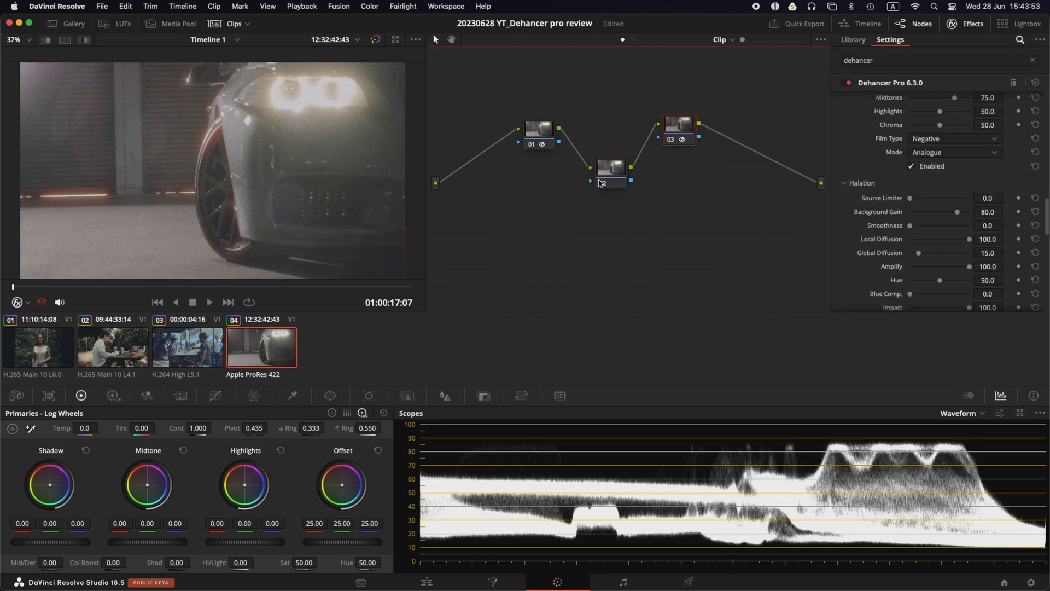
pyautogui.moveTo(608, 171); pyautogui.dragTo(606, 162)
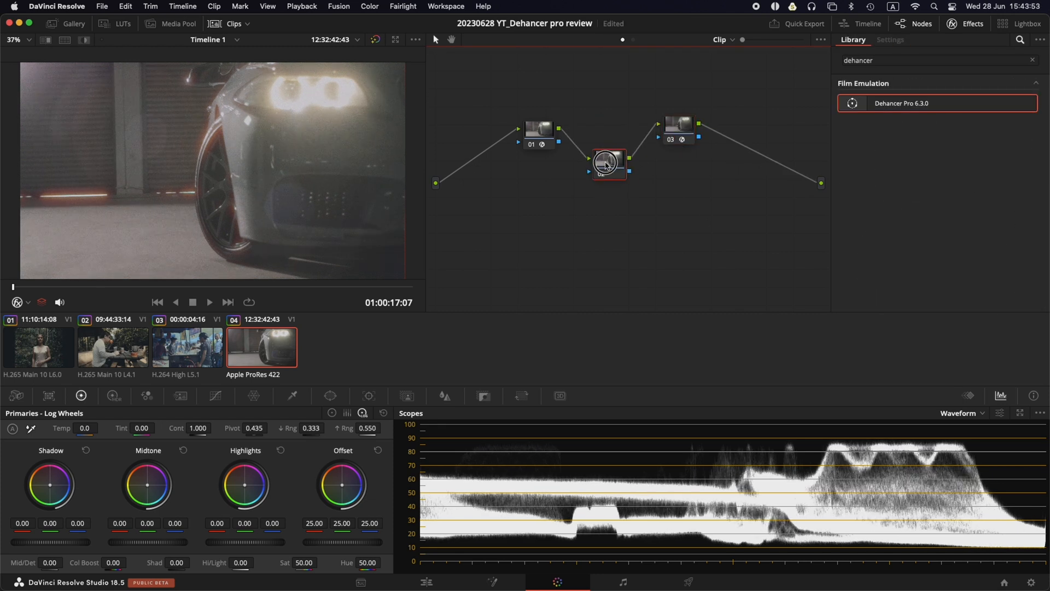
# Step: Add contrast on the new node with a custom curve that lowers the shadows and slightly lifts the upper midtones
pyautogui.click(220, 398)
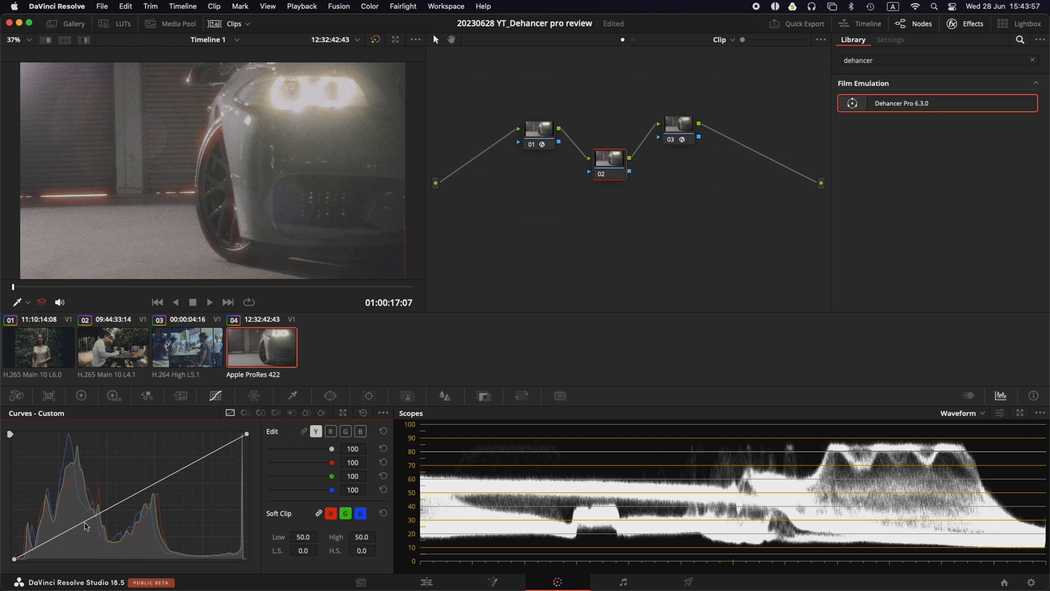
pyautogui.moveTo(57, 538); pyautogui.dragTo(57, 549)
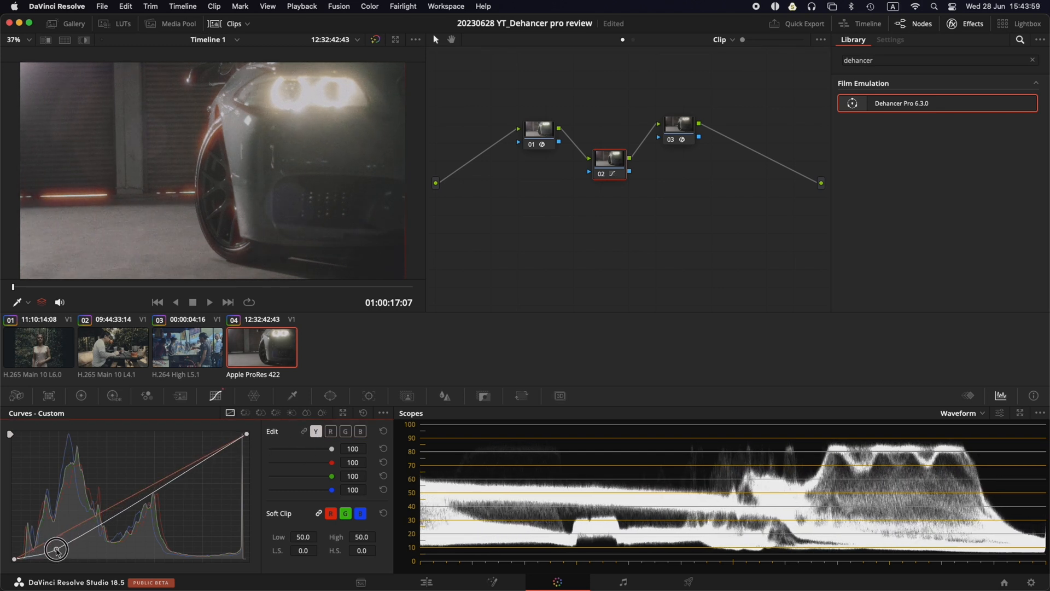
pyautogui.moveTo(157, 492); pyautogui.dragTo(154, 488)
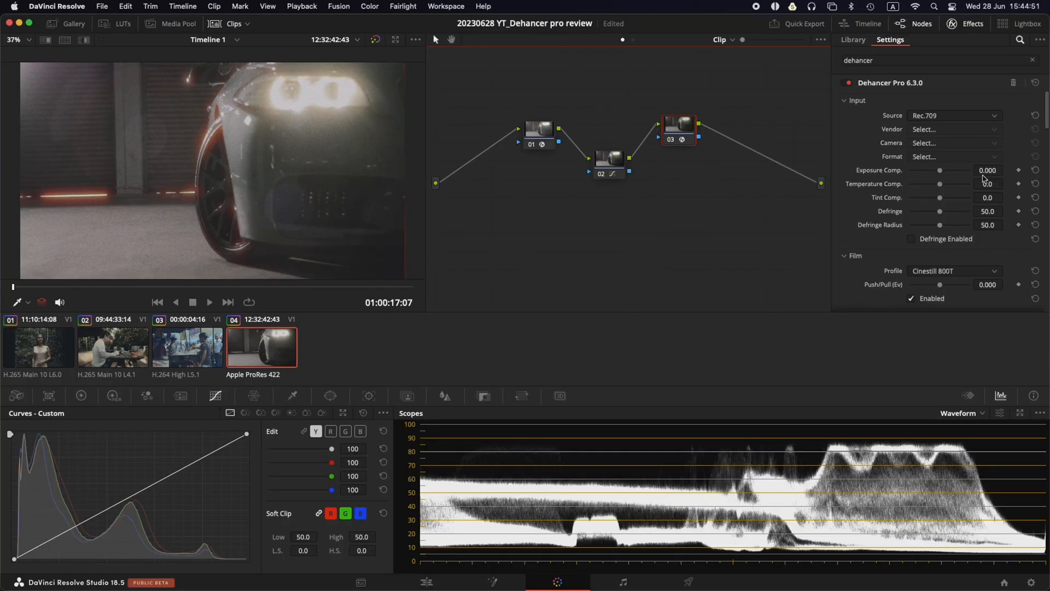
# Step: Review the Dehancer Pro node's settings from the Input section through Film, Film Compression, Expand and Print
pyautogui.scroll(-1, 985, 179)
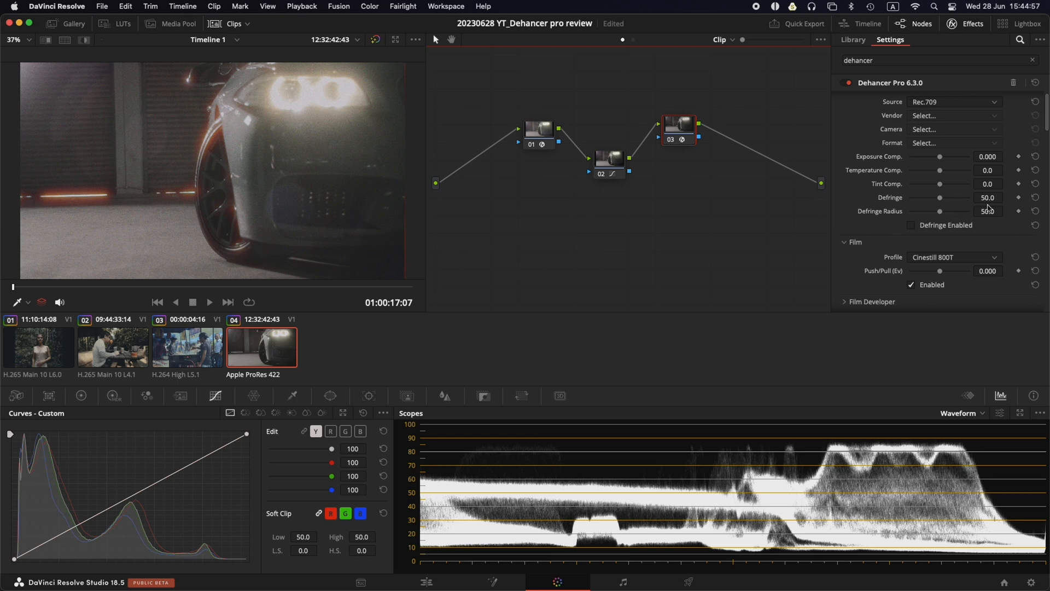
pyautogui.scroll(1, 908, 230)
pyautogui.scroll(-10, 906, 230)
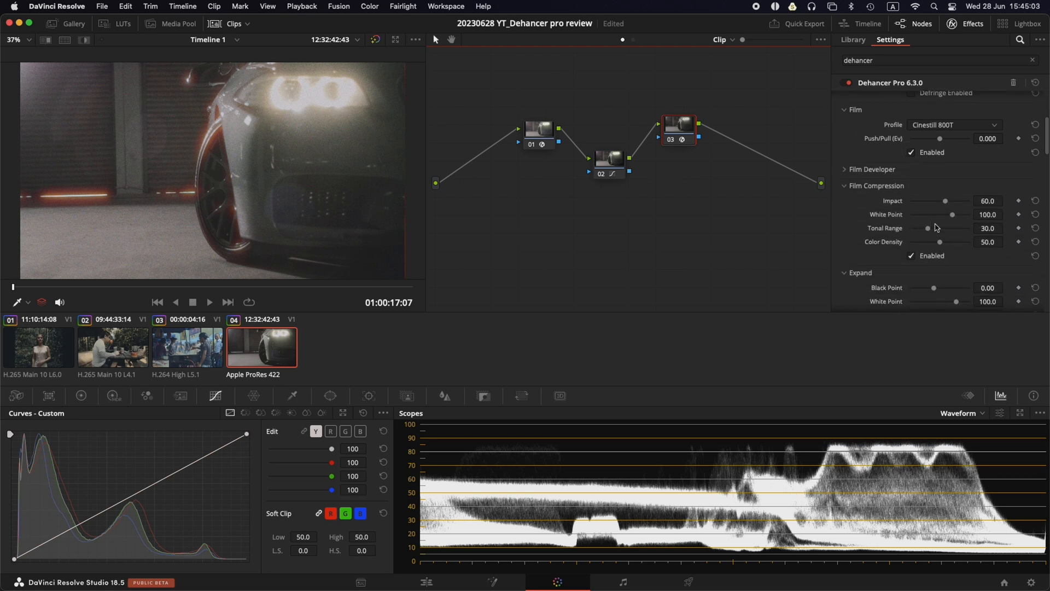
pyautogui.scroll(-7, 937, 263)
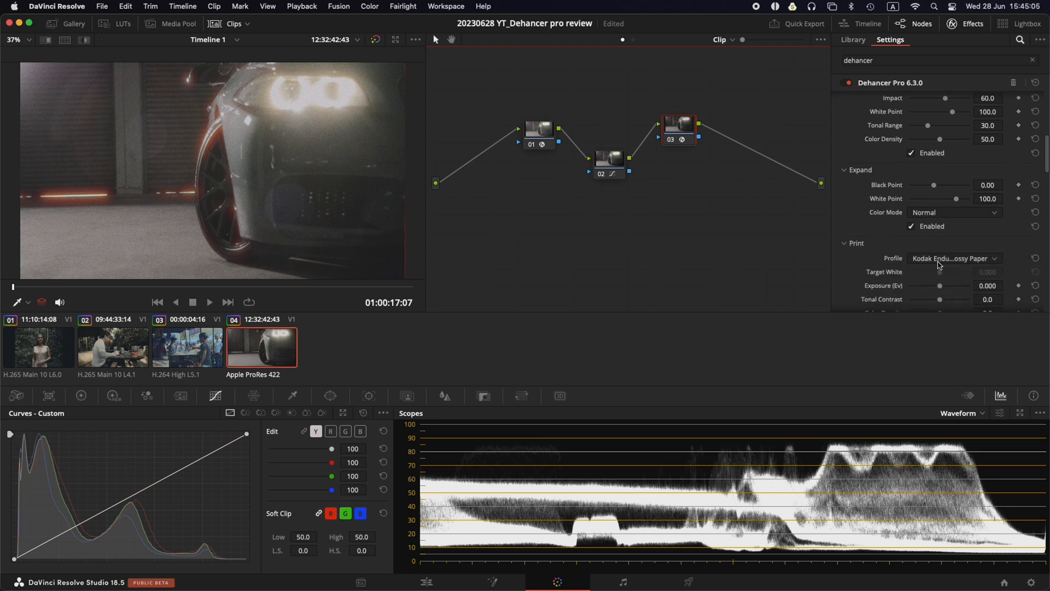
pyautogui.scroll(-3, 924, 265)
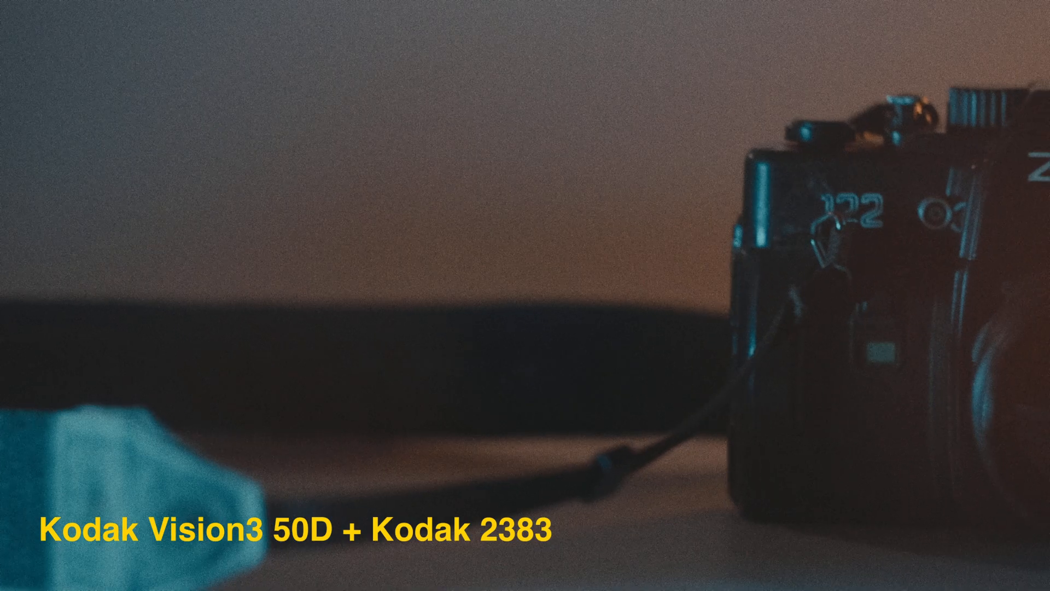